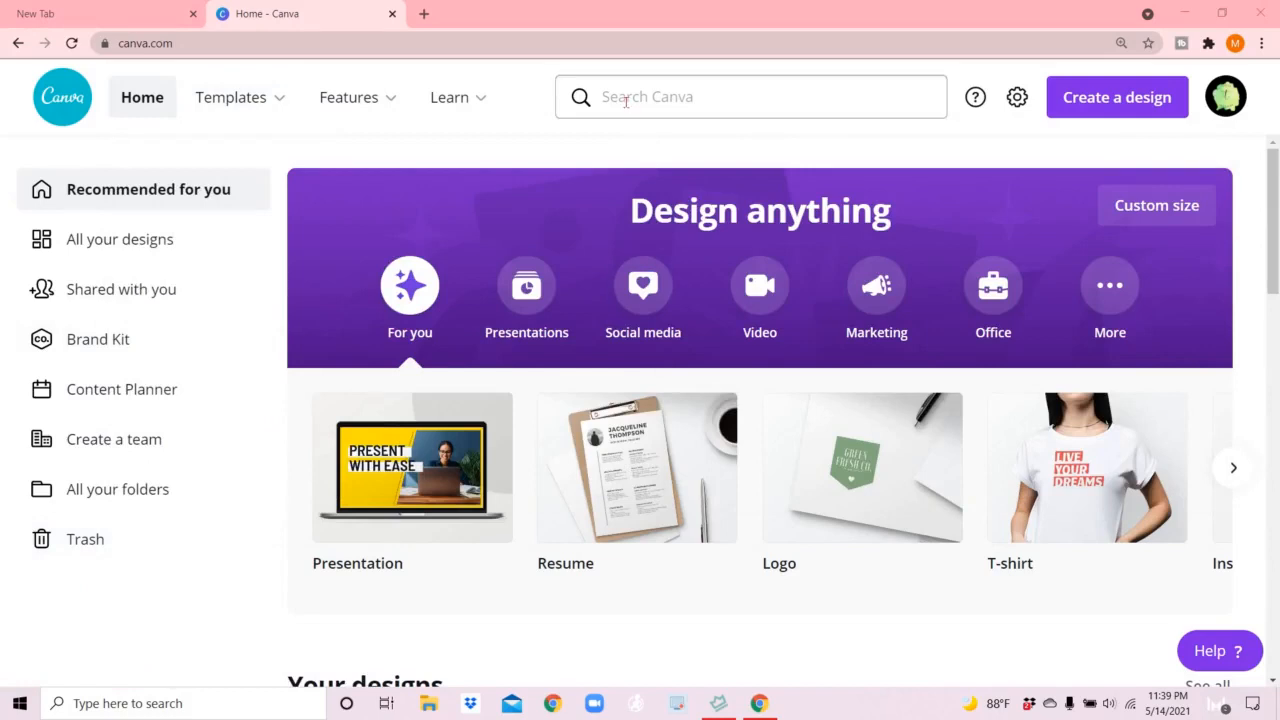
Step: Search Canva for "youtube" and open the YouTube Thumbnail design type
{"action": "left_click", "coordinate": [626, 101]}
{"action": "type", "text": "youtube"}
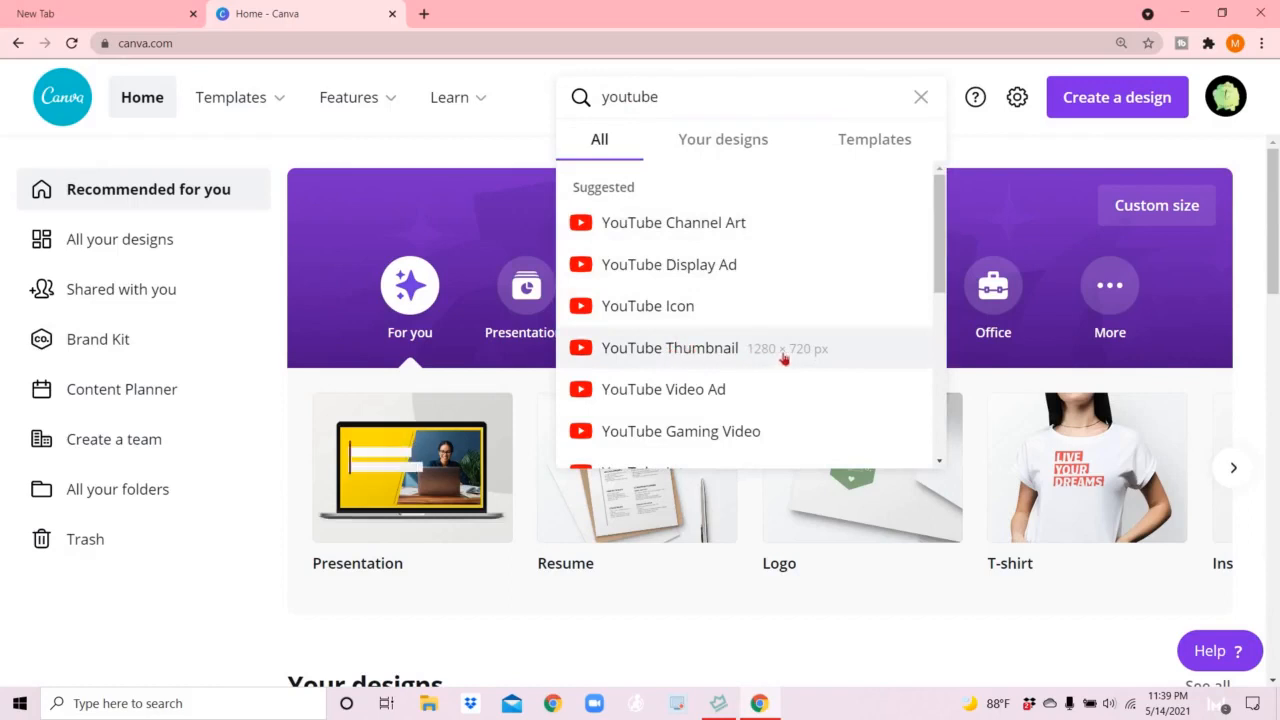
{"action": "left_click", "coordinate": [661, 358]}
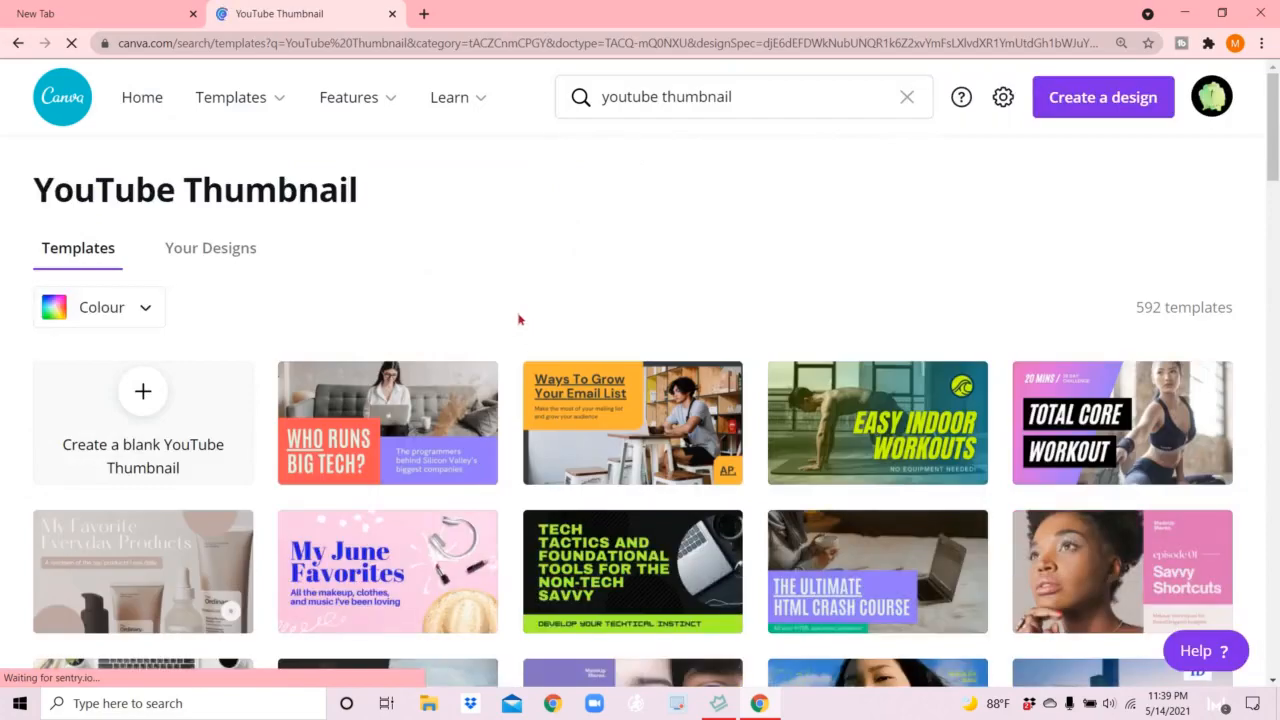
Step: Browse the available YouTube thumbnail templates for design ideas
{"action": "scroll", "coordinate": [508, 337], "scroll_direction": "down", "scroll_amount": 6}
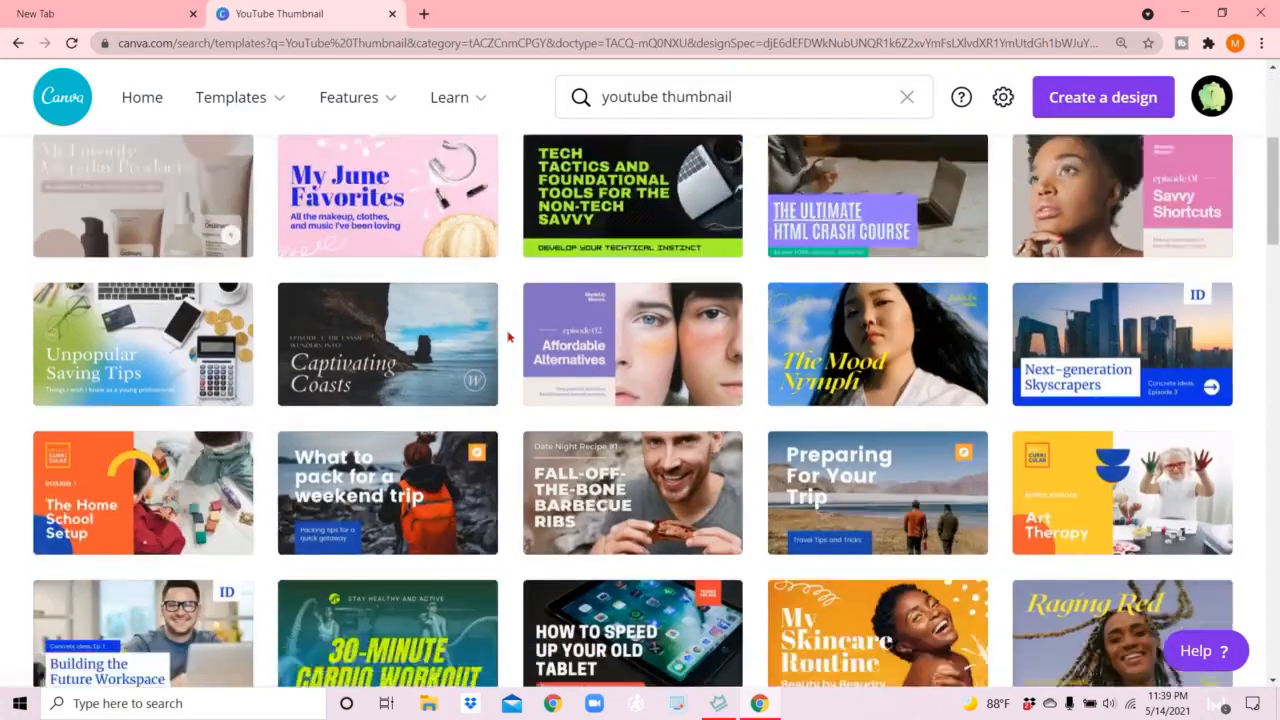
{"action": "scroll", "coordinate": [508, 337], "scroll_direction": "down", "scroll_amount": 9}
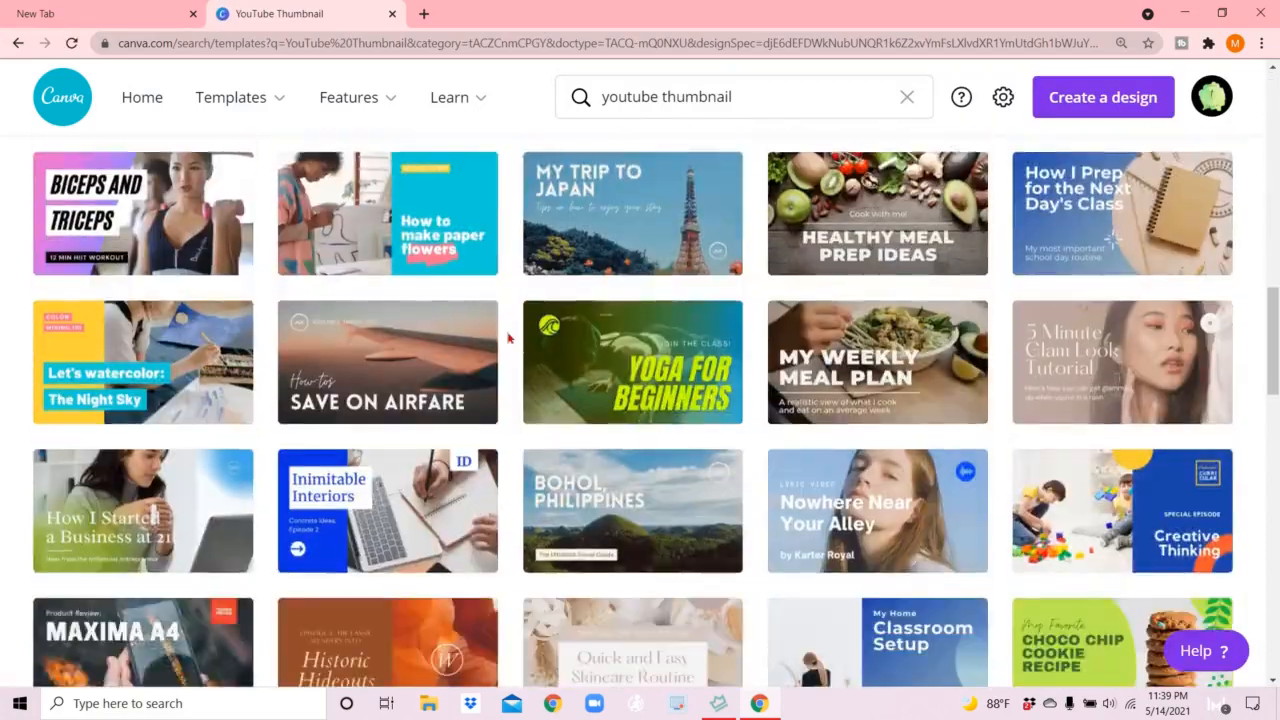
{"action": "scroll", "coordinate": [508, 337], "scroll_direction": "down", "scroll_amount": 10}
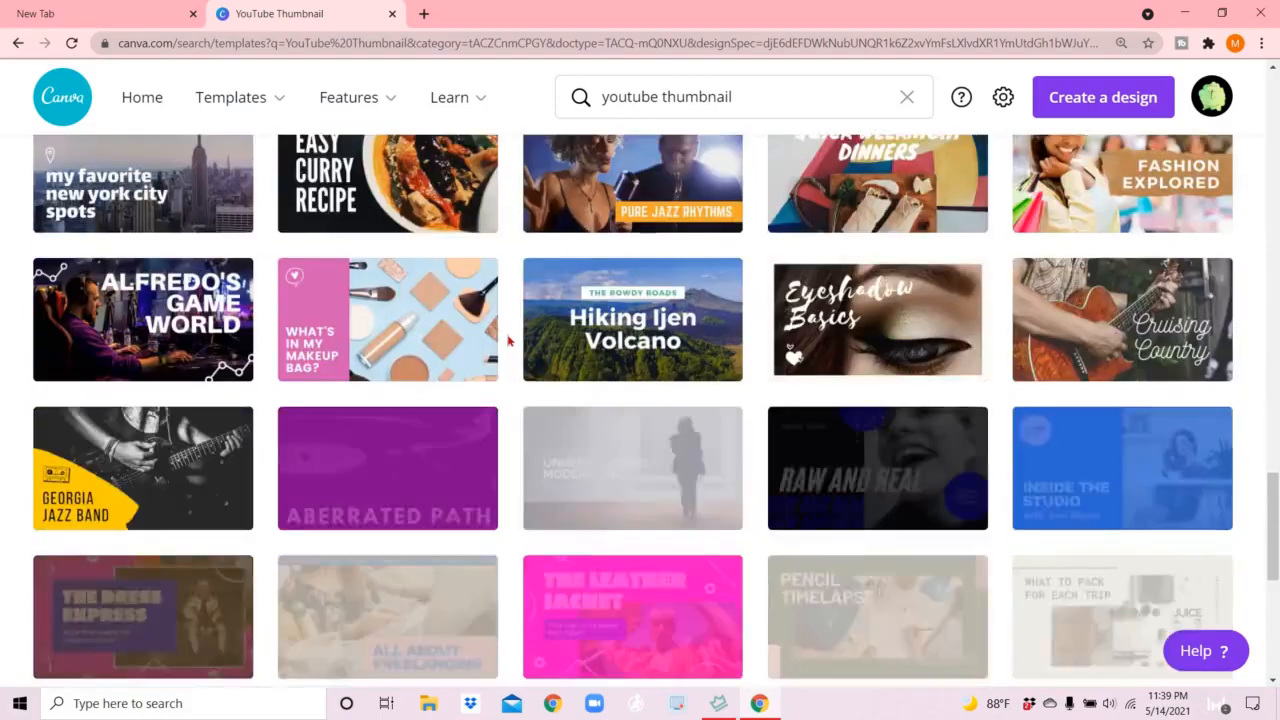
{"action": "scroll", "coordinate": [508, 341], "scroll_direction": "down", "scroll_amount": 8}
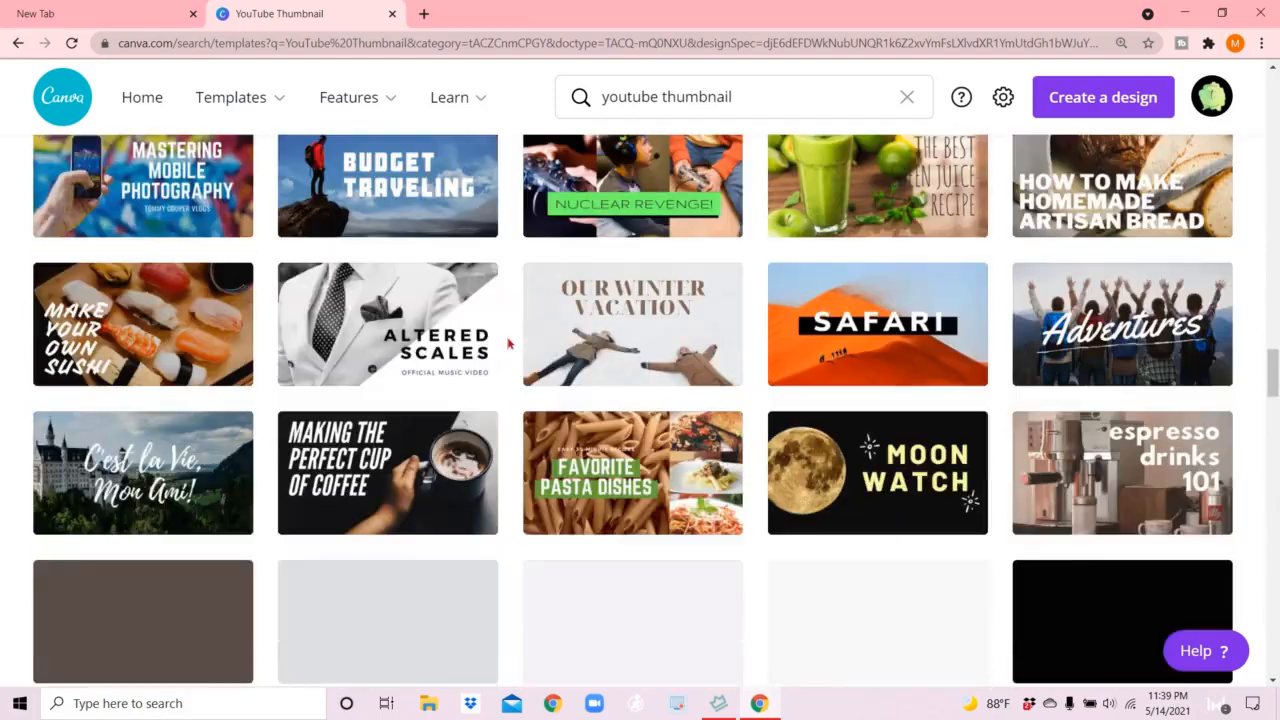
{"action": "scroll", "coordinate": [519, 367], "scroll_direction": "down", "scroll_amount": 5}
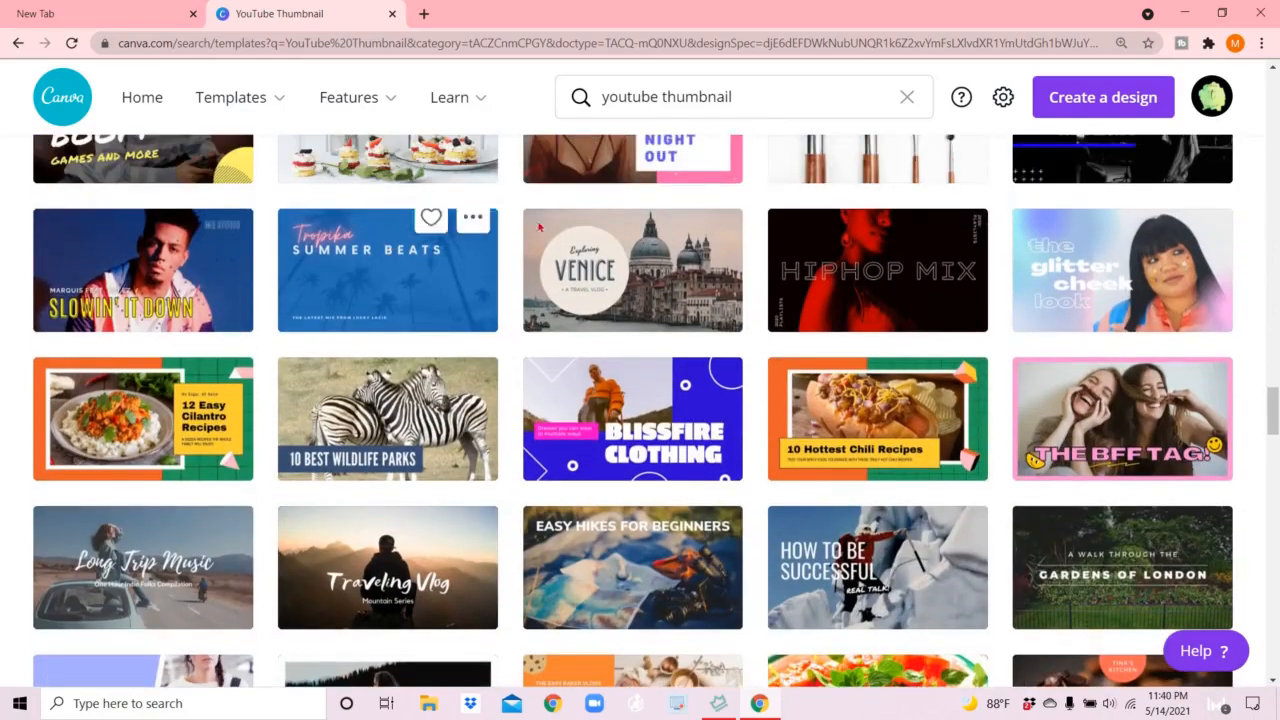
{"action": "scroll", "coordinate": [510, 265], "scroll_direction": "down", "scroll_amount": 8}
{"action": "scroll", "coordinate": [521, 287], "scroll_direction": "up", "scroll_amount": 20}
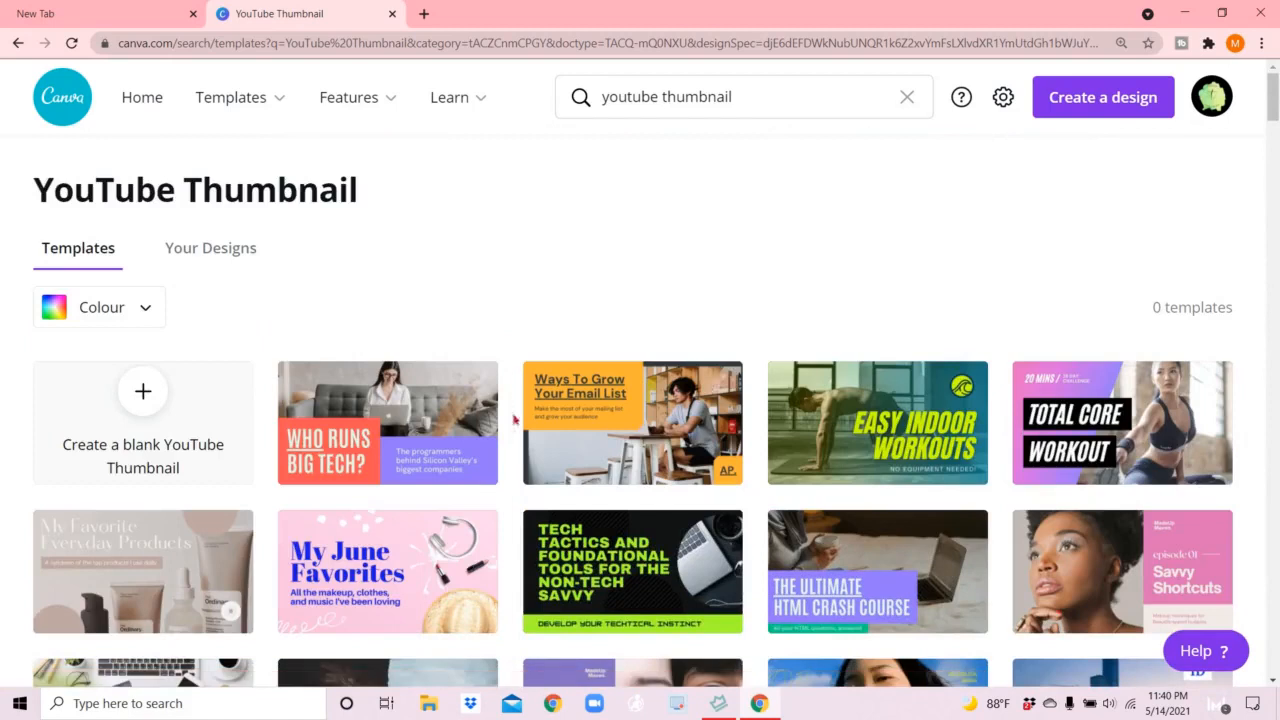
Step: Create a blank YouTube thumbnail and fill its background with the fourth yellow of the Orange to Yellow Color Palette
{"action": "left_click", "coordinate": [138, 434]}
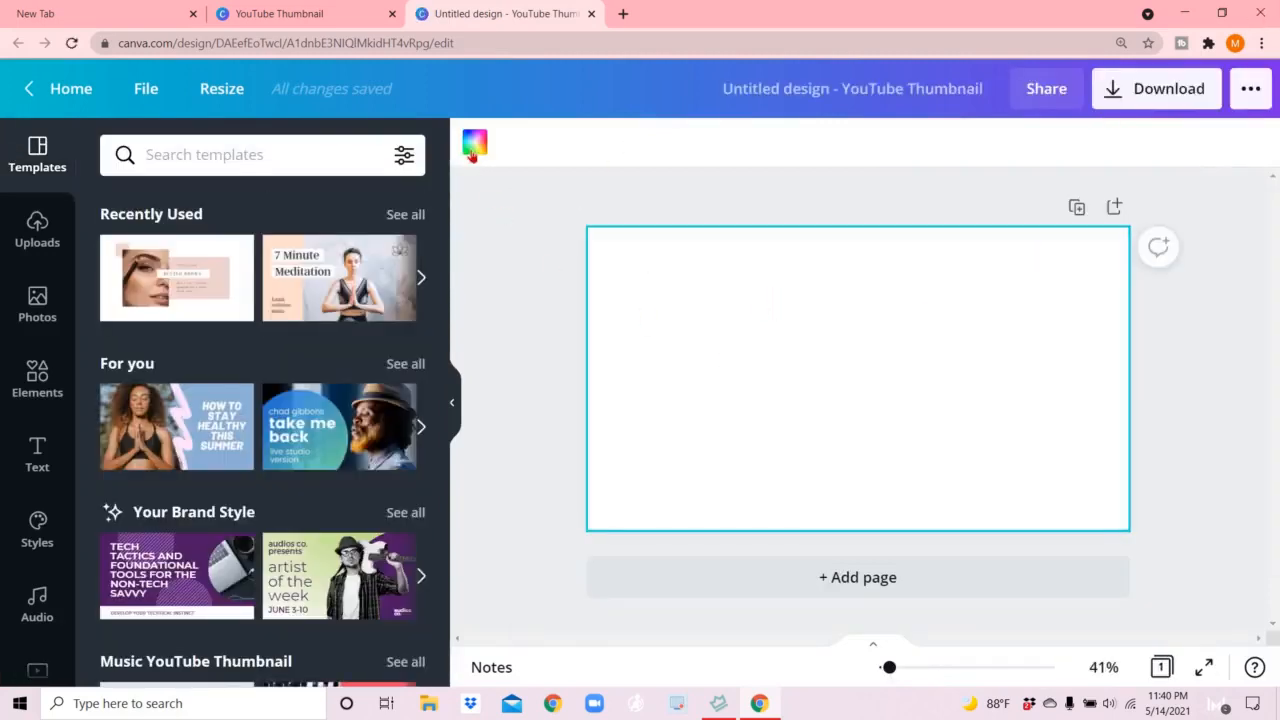
{"action": "scroll", "coordinate": [231, 317], "scroll_direction": "down", "scroll_amount": 10}
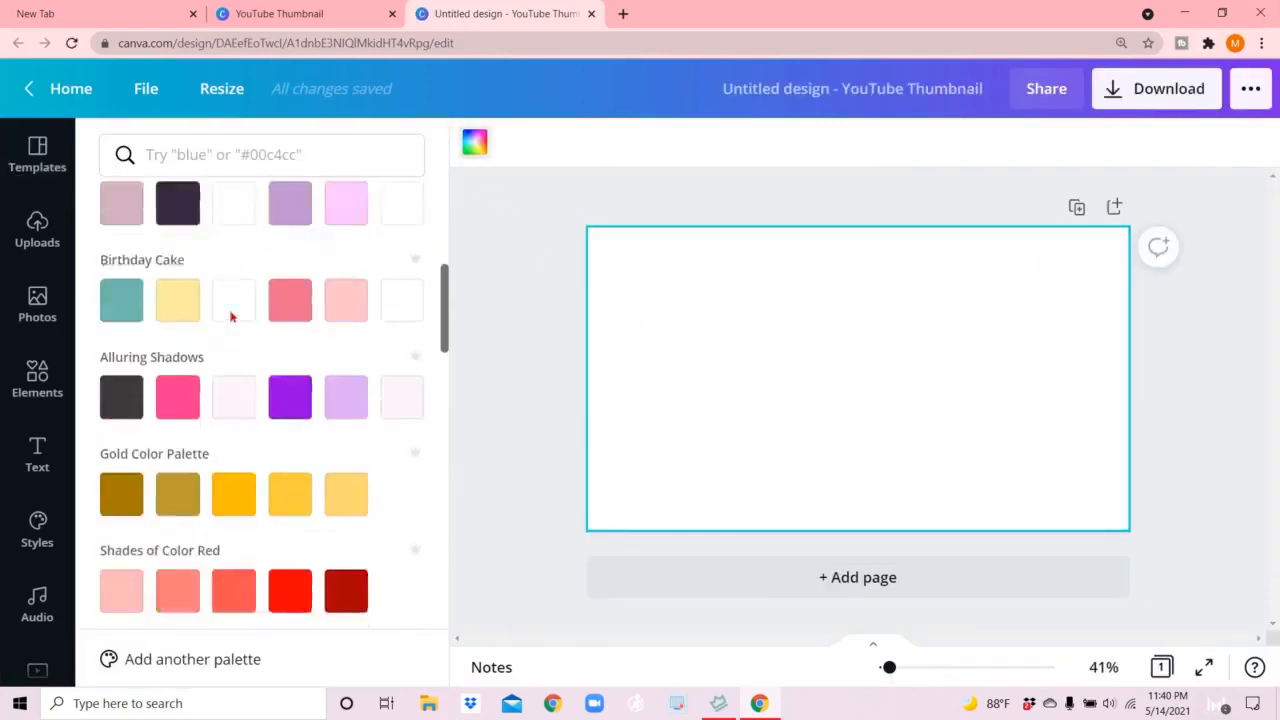
{"action": "scroll", "coordinate": [231, 317], "scroll_direction": "down", "scroll_amount": 2}
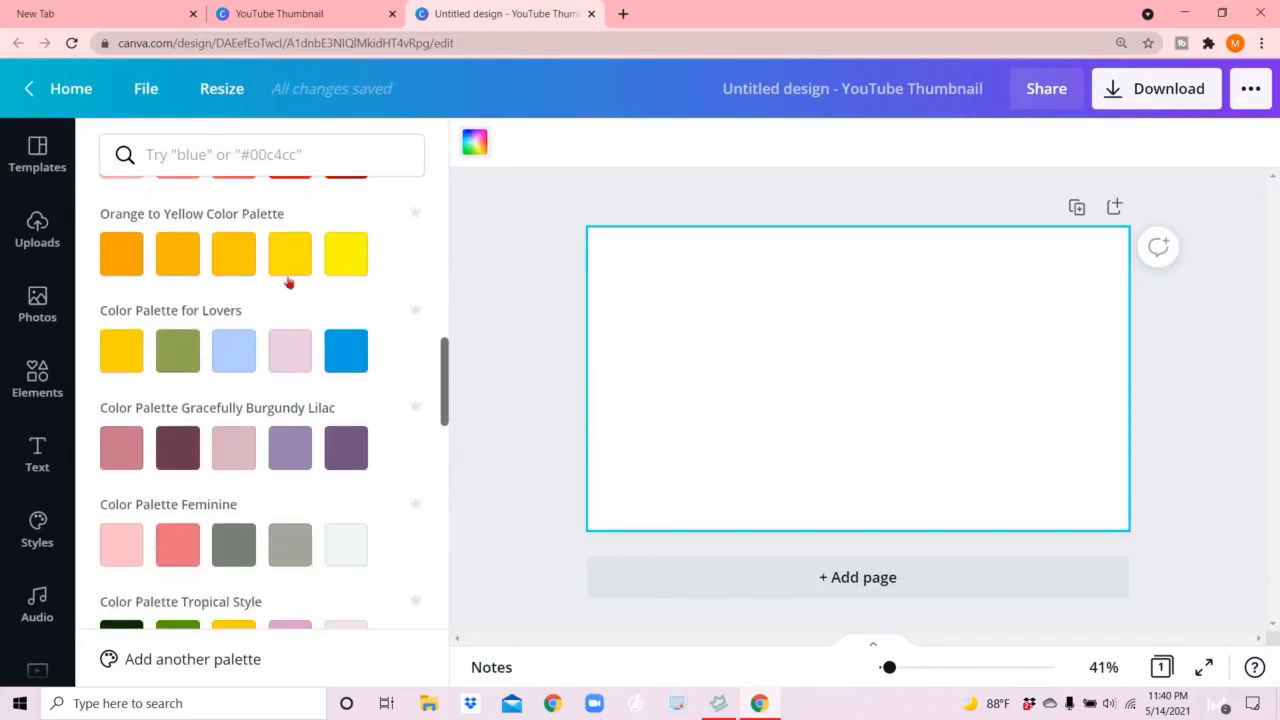
{"action": "left_click", "coordinate": [289, 256]}
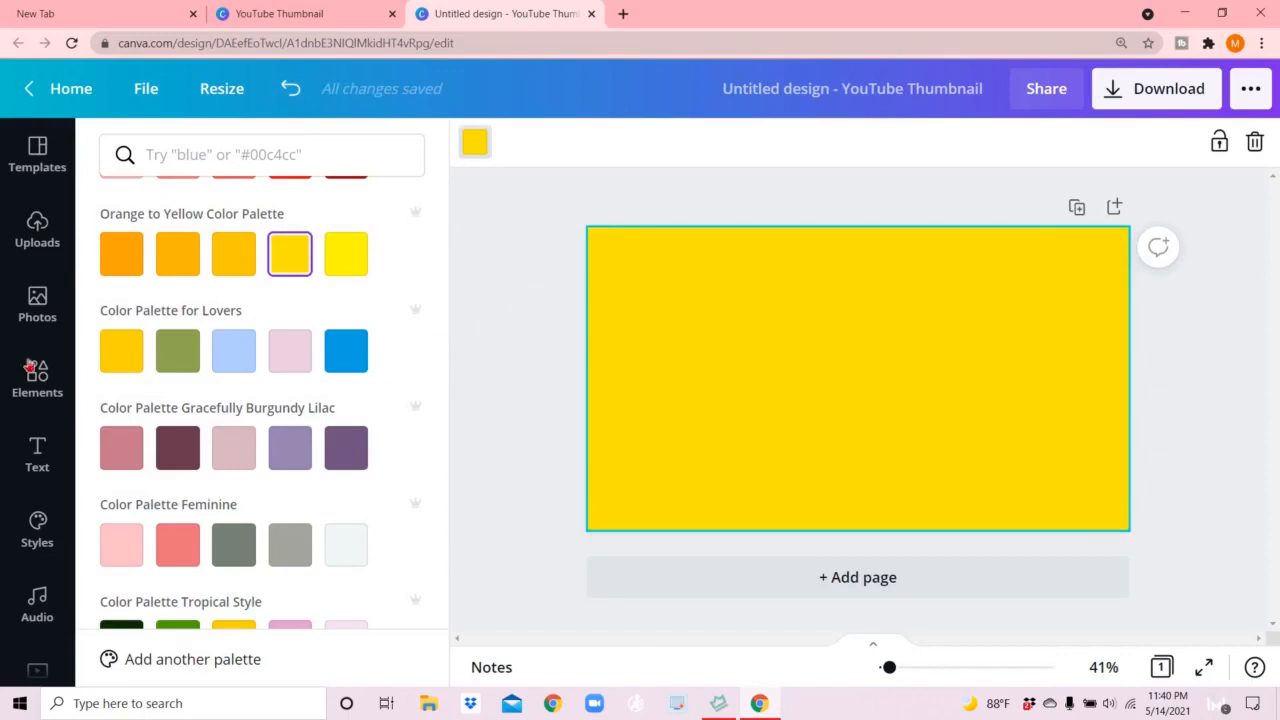
Step: Add a heading text box to the yellow page and select its placeholder text
{"action": "left_click", "coordinate": [16, 458]}
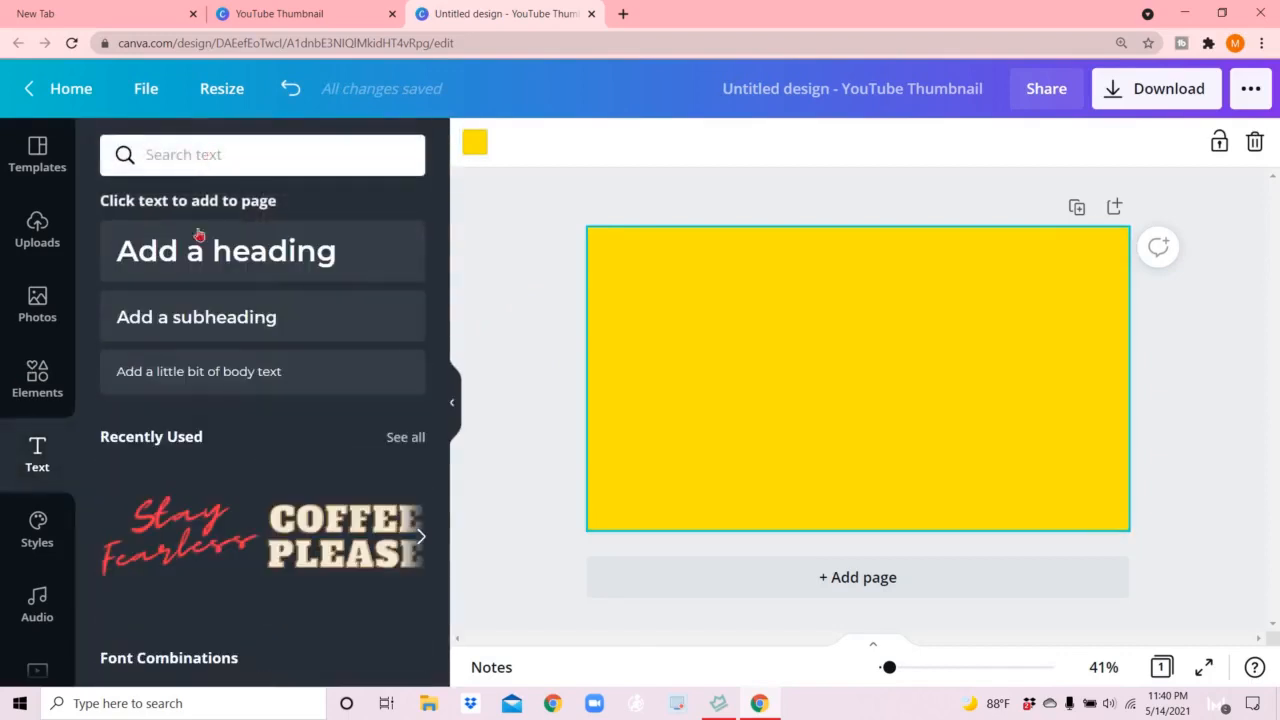
{"action": "left_click", "coordinate": [209, 249]}
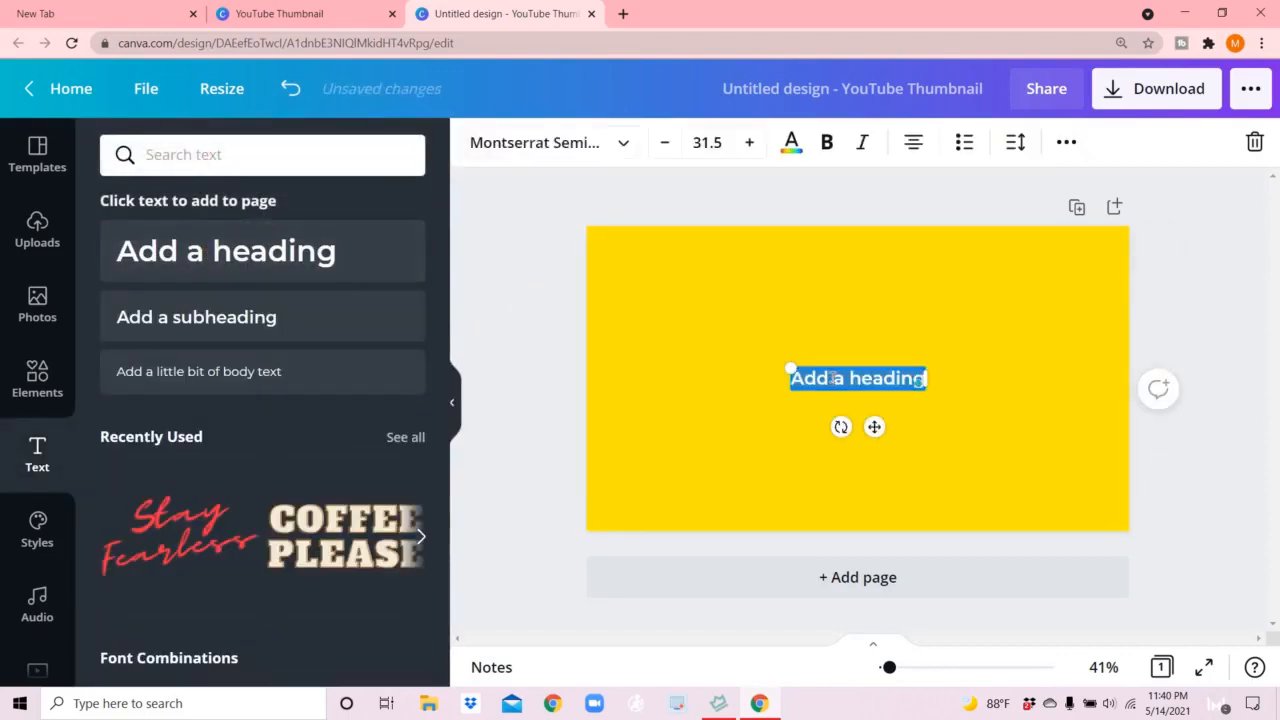
{"action": "triple_click", "coordinate": [832, 378]}
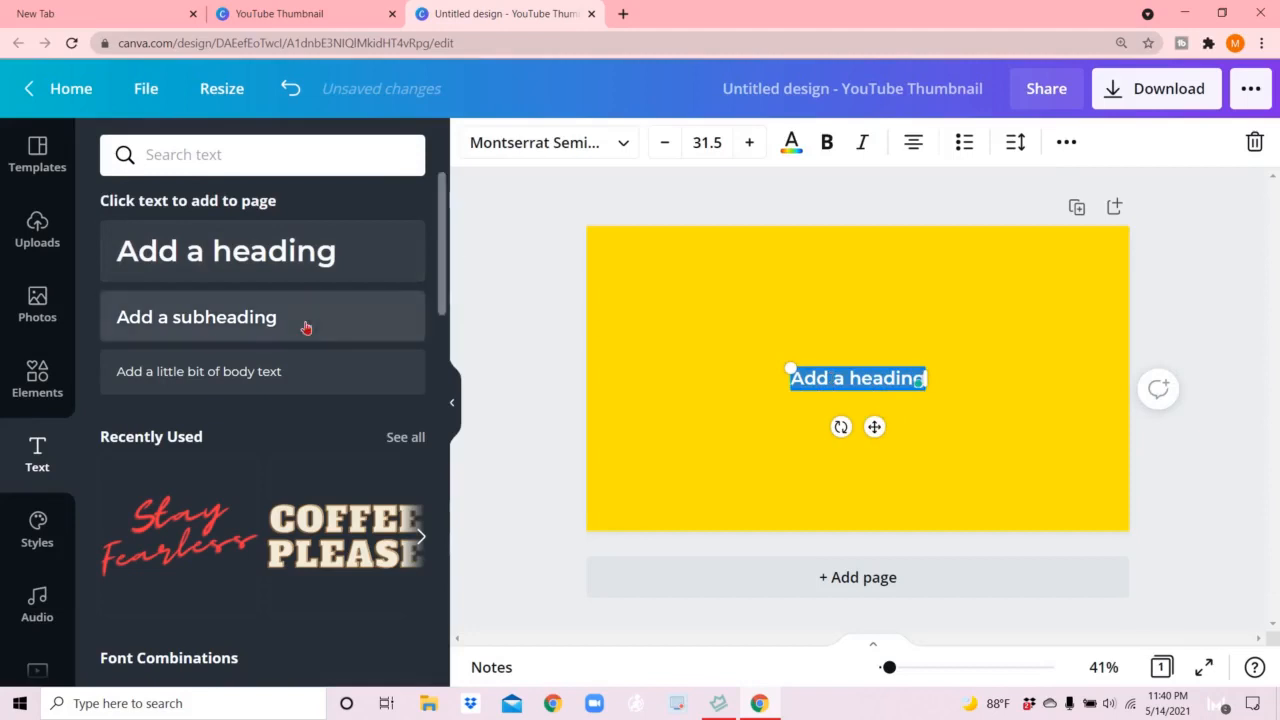
Step: Set the heading's font to Antonio Bold and its size to 100
{"action": "left_click", "coordinate": [530, 146]}
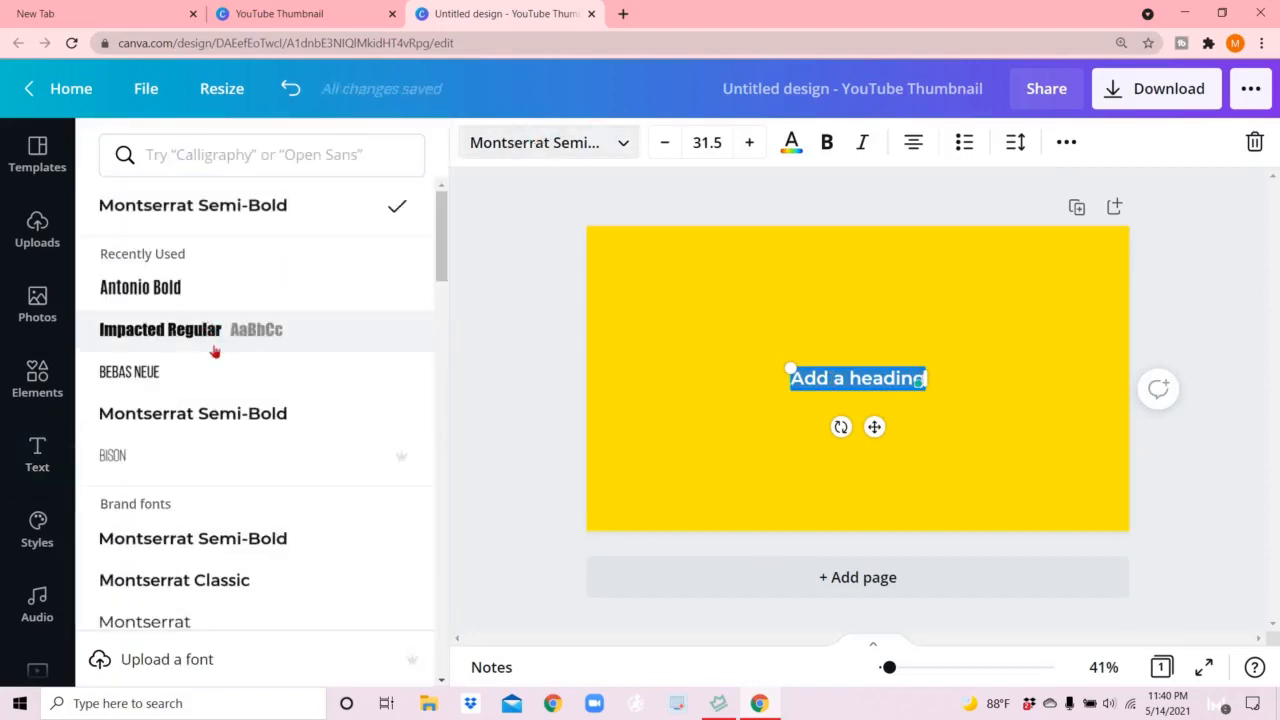
{"action": "scroll", "coordinate": [215, 352], "scroll_direction": "down", "scroll_amount": 15}
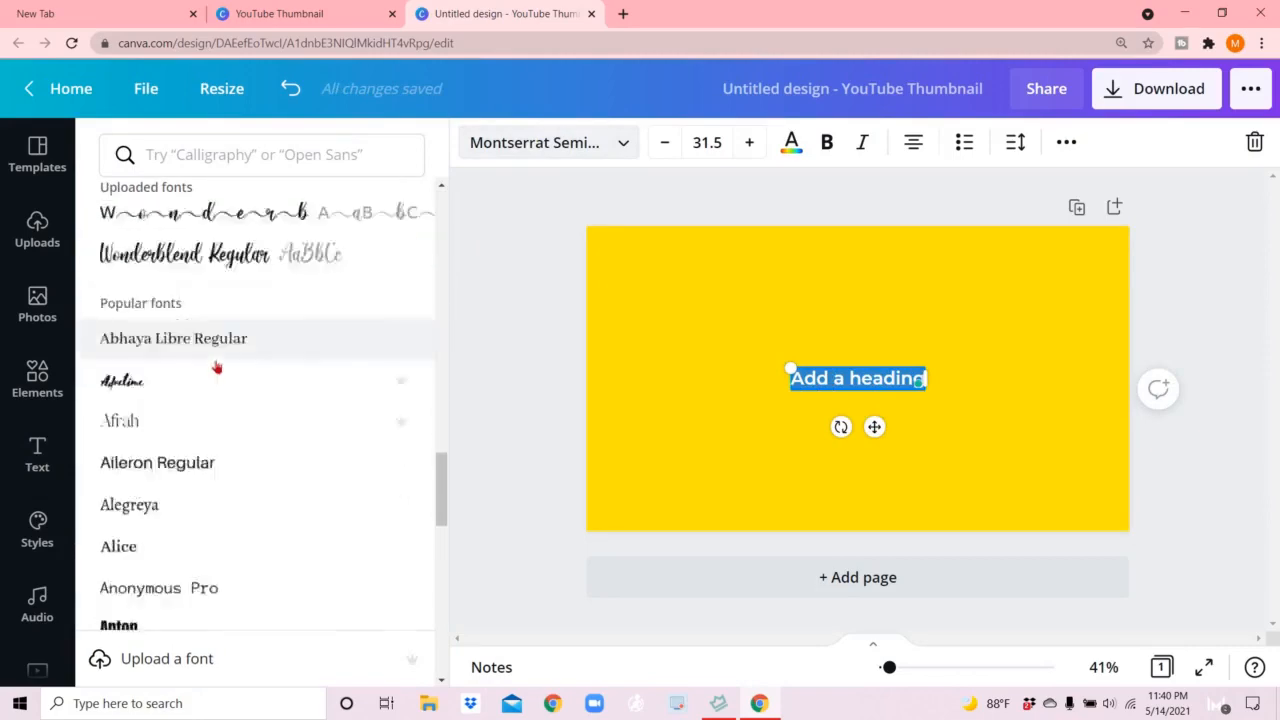
{"action": "scroll", "coordinate": [216, 368], "scroll_direction": "down", "scroll_amount": 15}
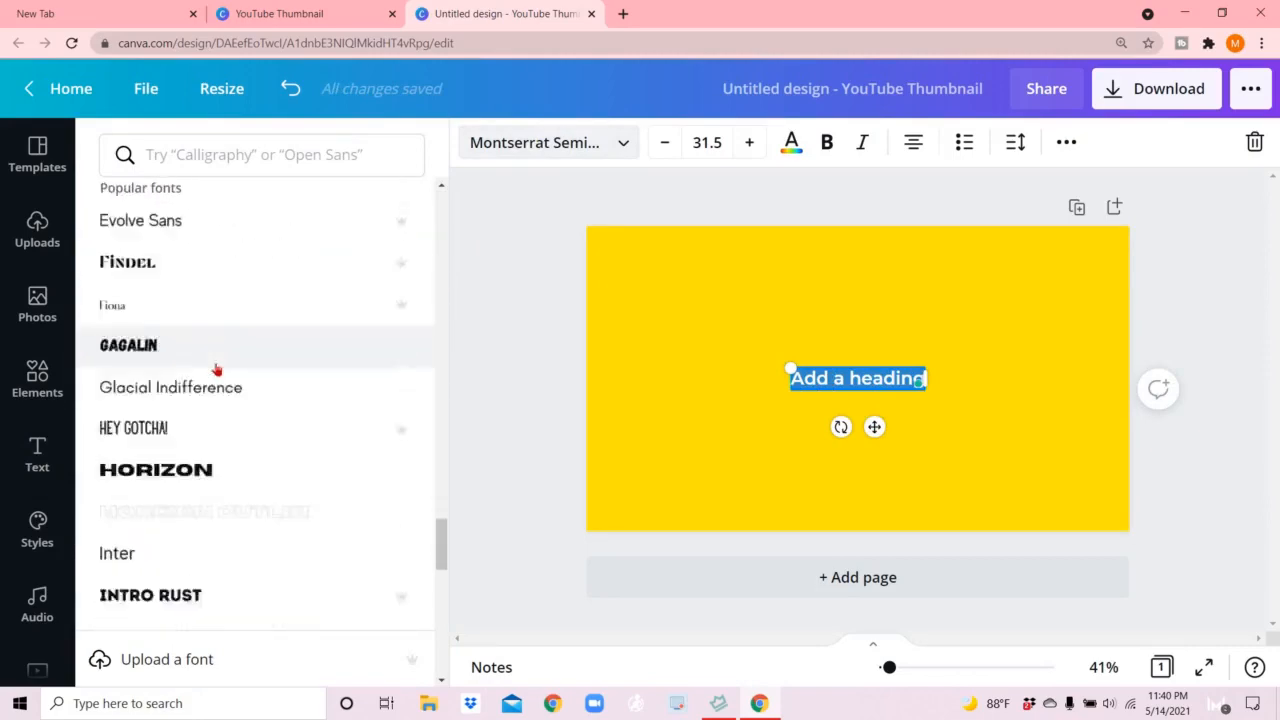
{"action": "scroll", "coordinate": [216, 369], "scroll_direction": "down", "scroll_amount": 2}
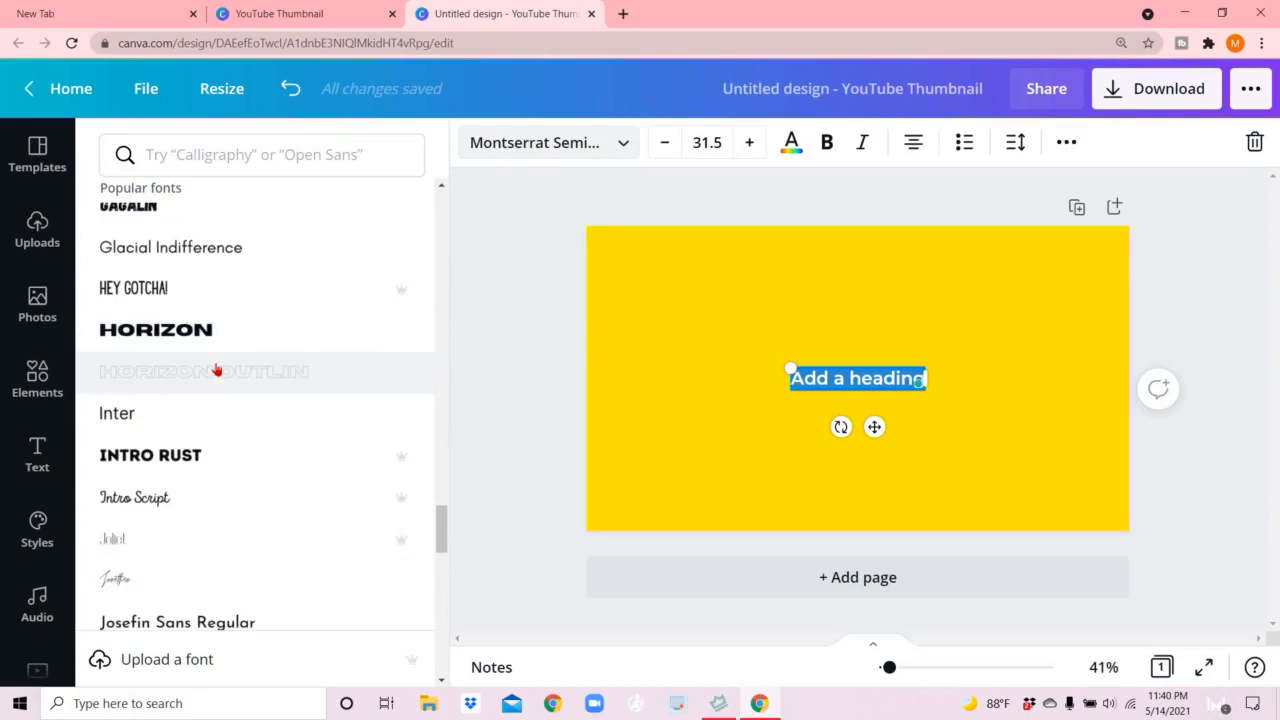
{"action": "scroll", "coordinate": [216, 370], "scroll_direction": "down", "scroll_amount": 14}
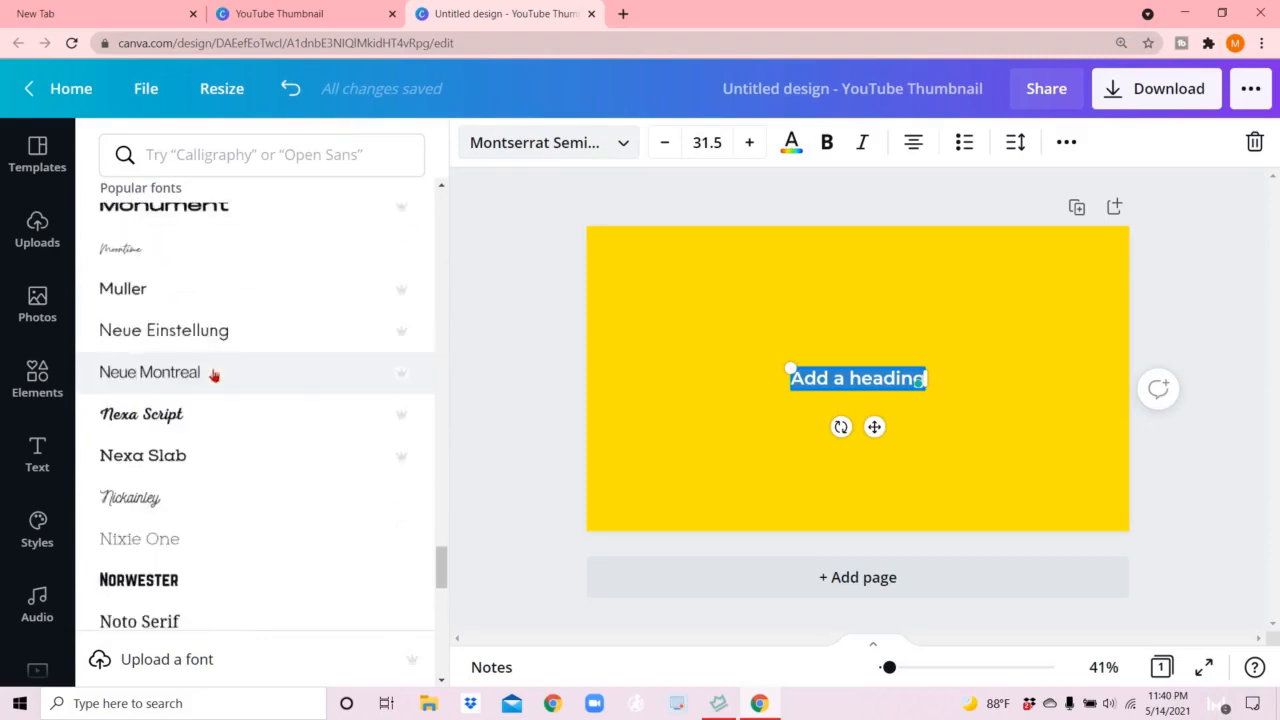
{"action": "scroll", "coordinate": [213, 375], "scroll_direction": "down", "scroll_amount": 4}
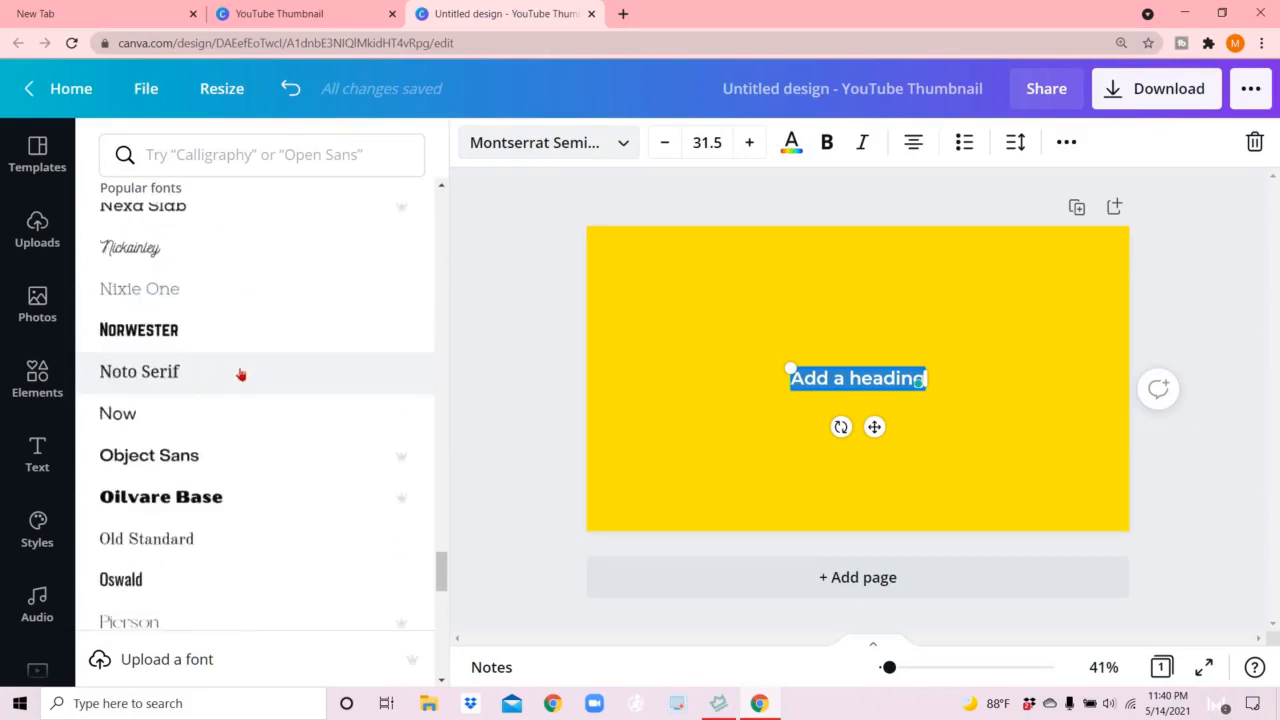
{"action": "scroll", "coordinate": [240, 374], "scroll_direction": "up", "scroll_amount": 20}
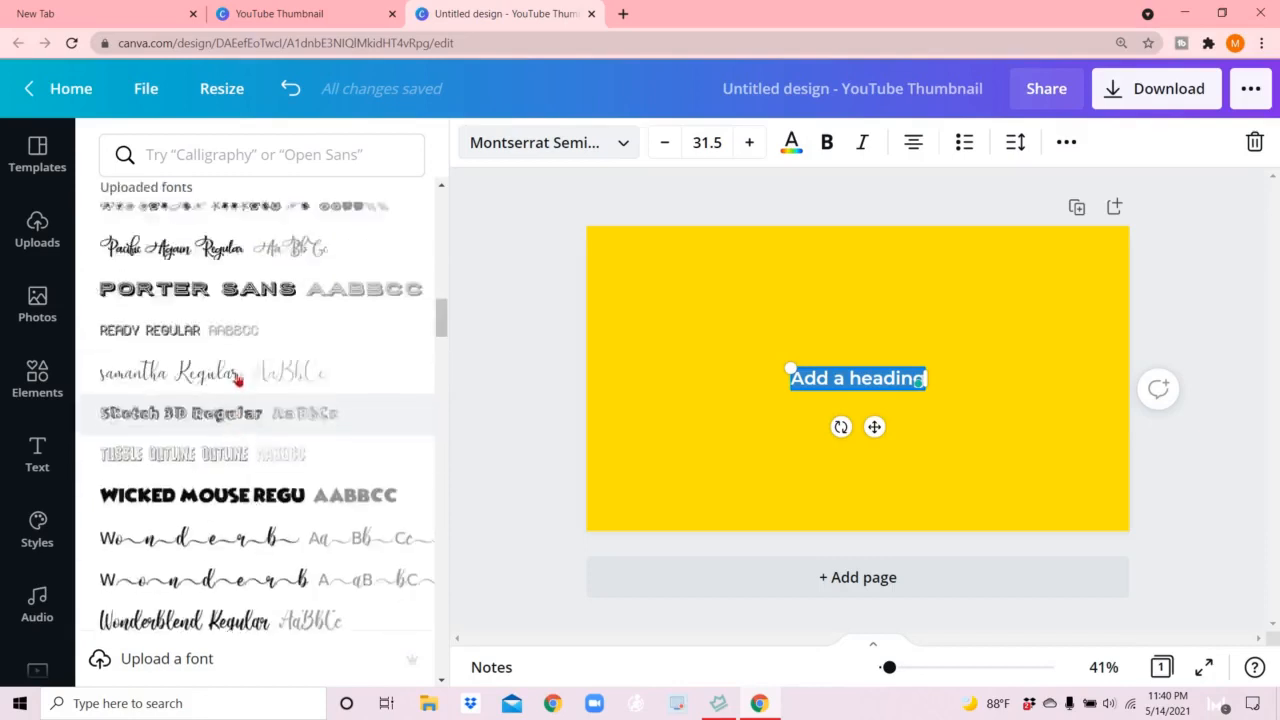
{"action": "scroll", "coordinate": [238, 380], "scroll_direction": "up", "scroll_amount": 10}
{"action": "left_click", "coordinate": [122, 292]}
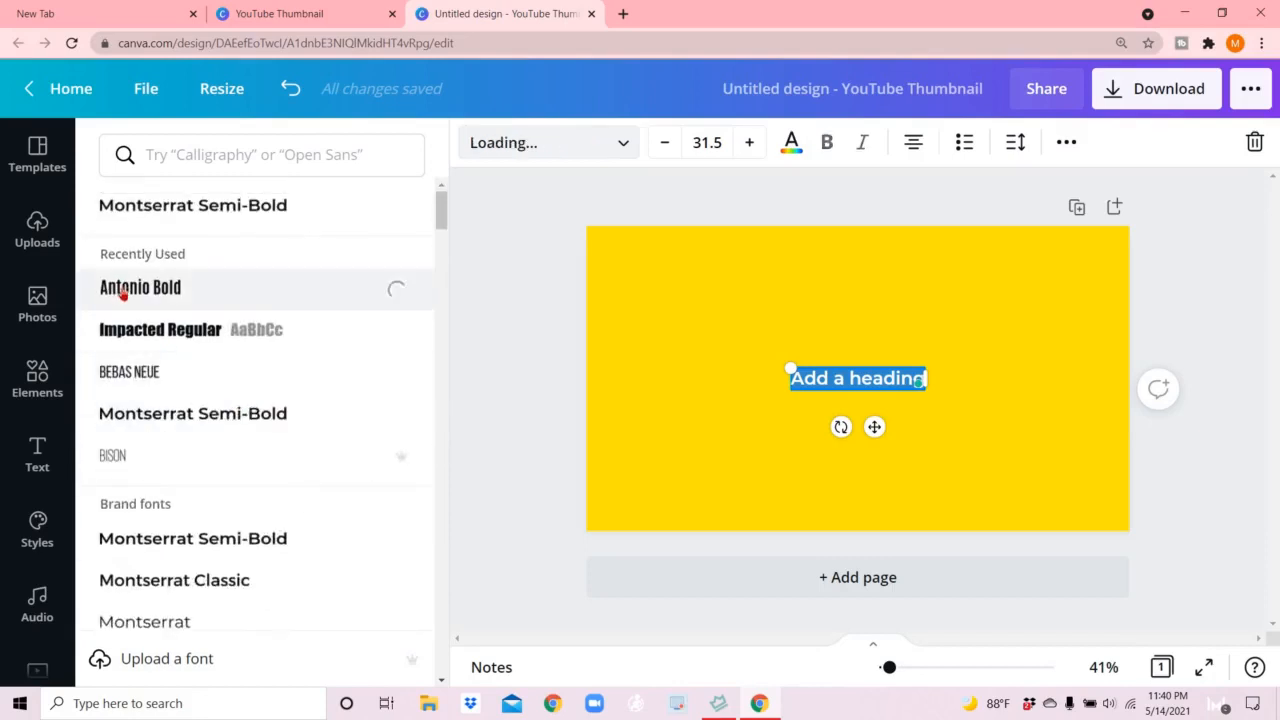
{"action": "left_click", "coordinate": [718, 143]}
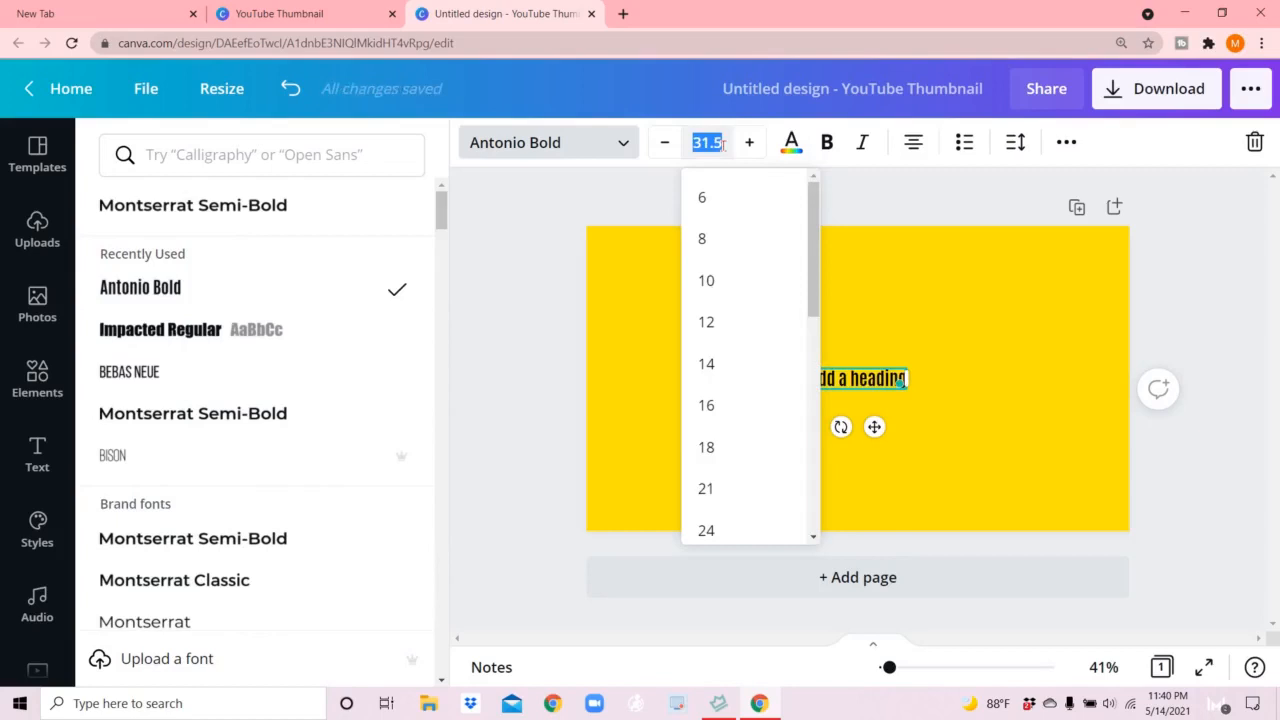
{"action": "key", "text": "Return"}
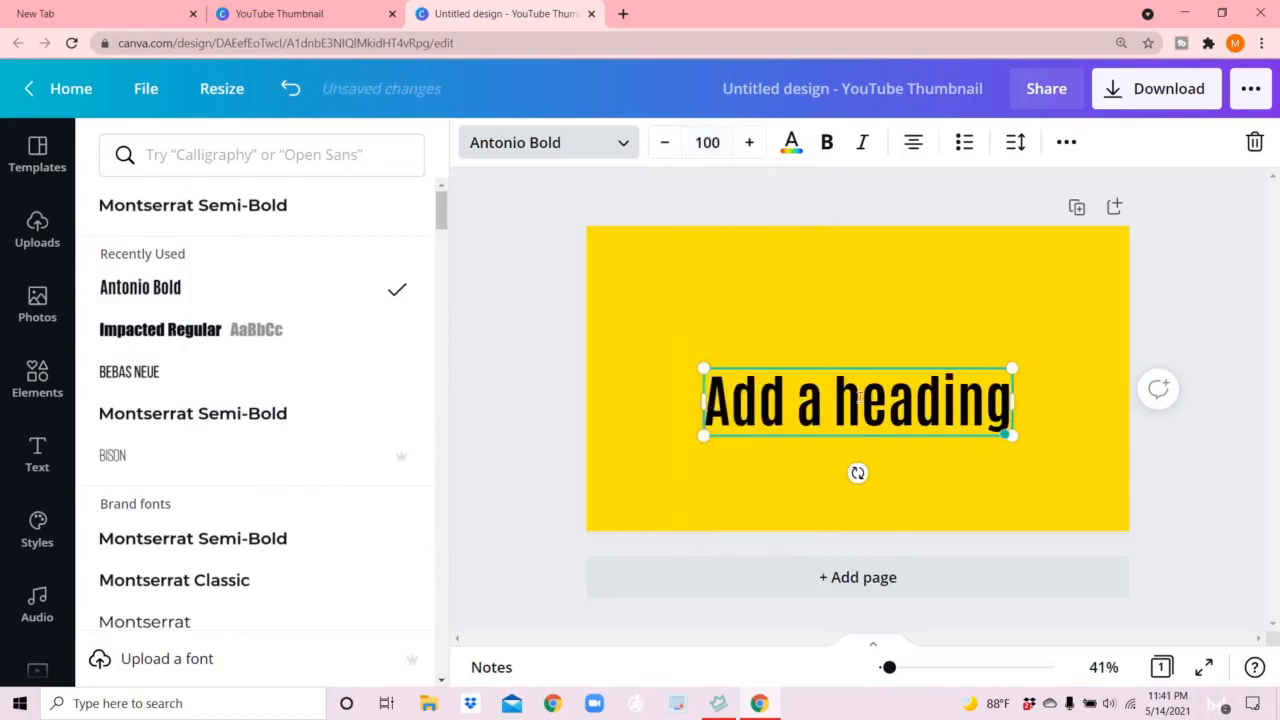
Step: Replace the heading's placeholder text with CREATE and begin a second line
{"action": "double_click", "coordinate": [860, 398]}
{"action": "type", "text": "CREATE"}
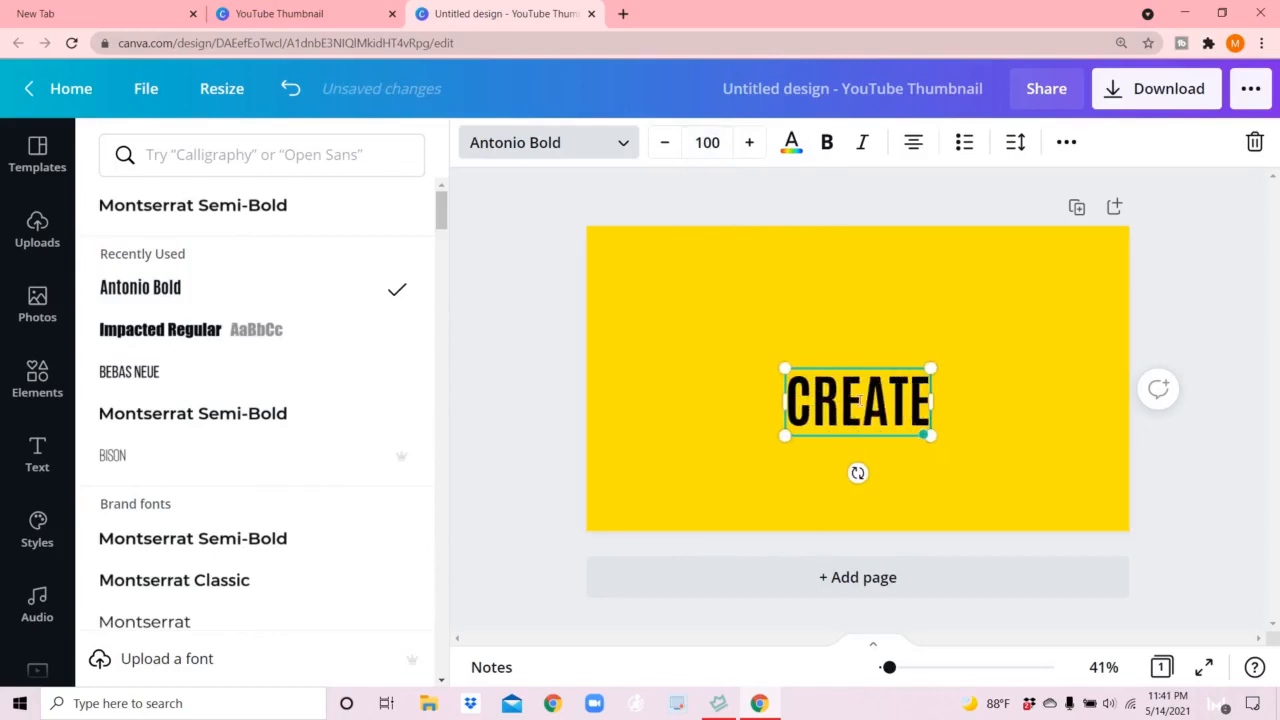
{"action": "key", "text": "Return"}
{"action": "type", "text": "THUMBNAIL"}
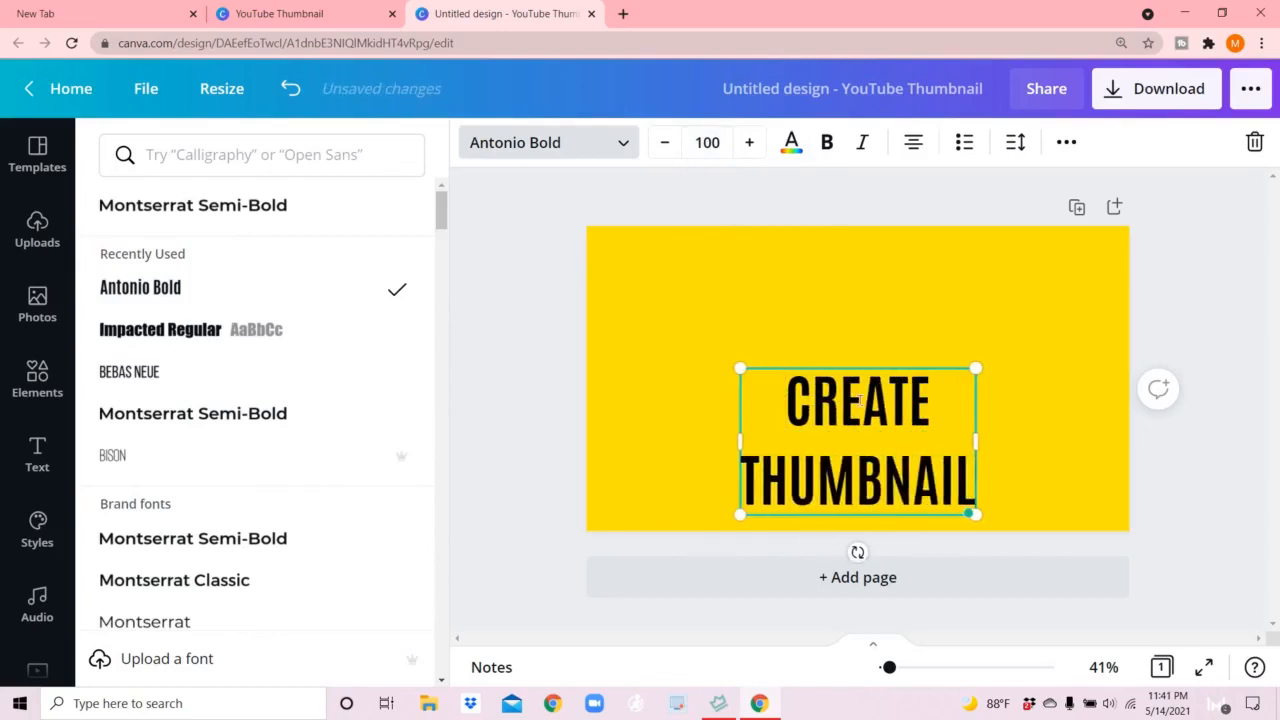
{"action": "key", "text": "BackSpace"}
{"action": "key", "text": "BackSpace"}
{"action": "key", "text": "BackSpace"}
{"action": "key", "text": "BackSpace"}
{"action": "key", "text": "BackSpace"}
{"action": "key", "text": "BackSpace"}
{"action": "key", "text": "BackSpace"}
{"action": "key", "text": "BackSpace"}
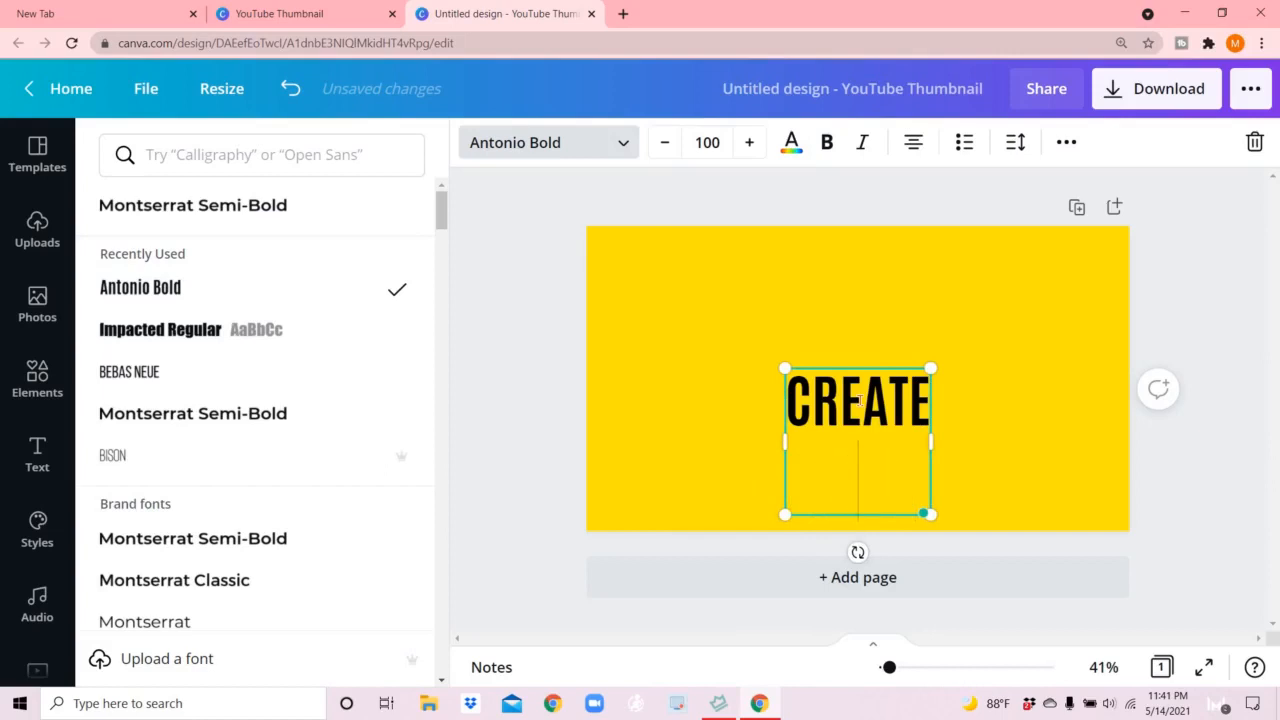
Step: Enter YOUTUBE and THUMBNAIL on separate lines beneath CREATE in the heading
{"action": "type", "text": "YOUTUBE"}
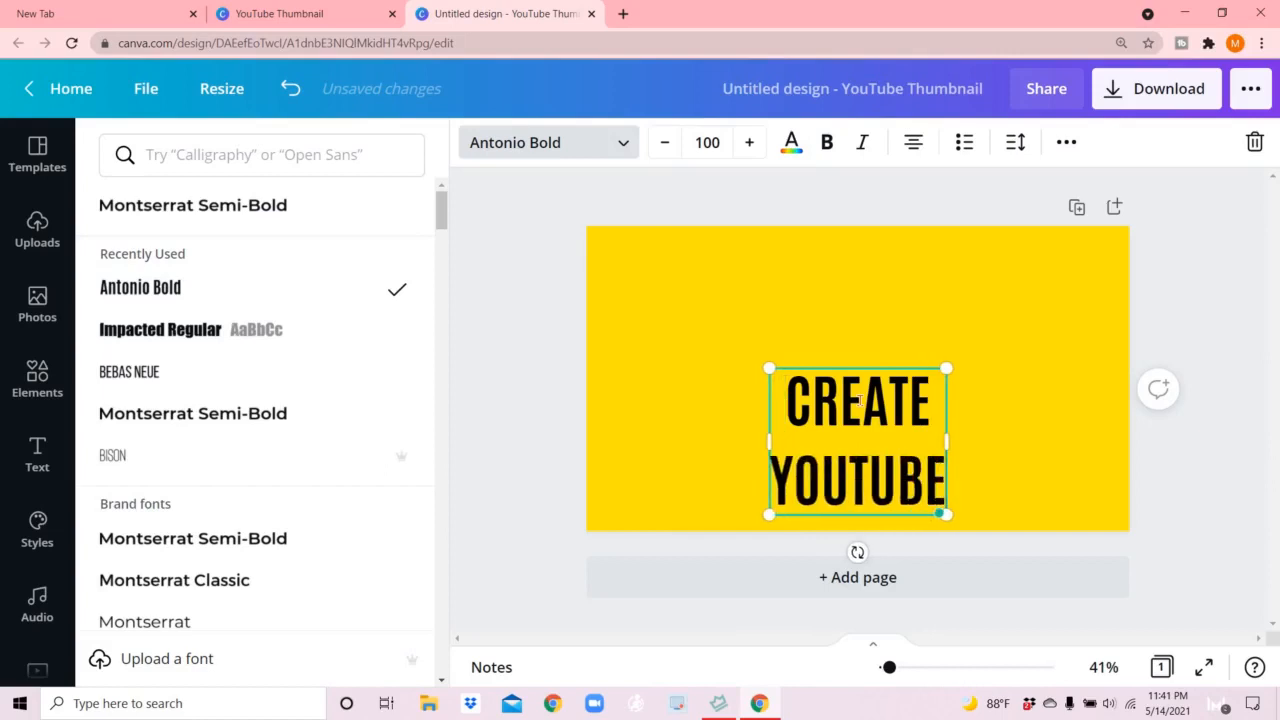
{"action": "key", "text": "Return"}
{"action": "type", "text": "THUMBNAI"}
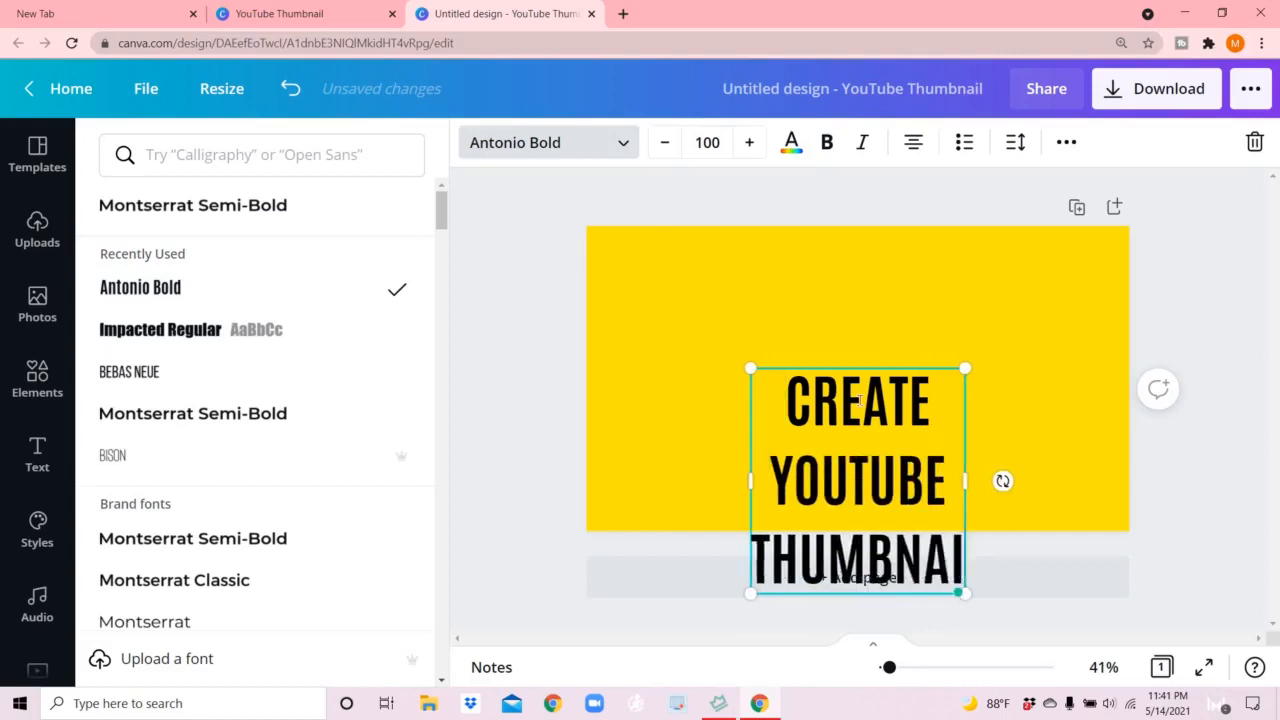
{"action": "type", "text": "L"}
Step: Move the heading to the left half of the thumbnail and left-align all three of its lines
{"action": "left_click_drag", "start_coordinate": [886, 538], "coordinate": [802, 482]}
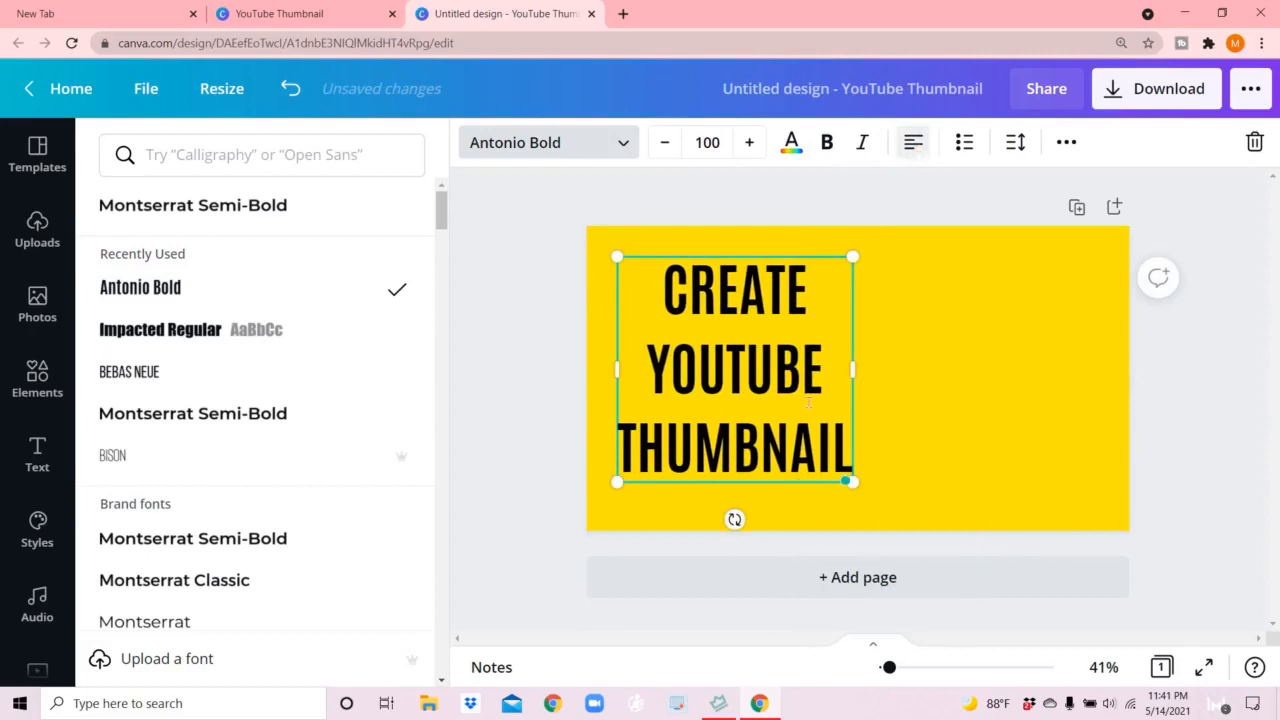
{"action": "left_click_drag", "start_coordinate": [664, 297], "coordinate": [841, 442]}
{"action": "left_click", "coordinate": [767, 375]}
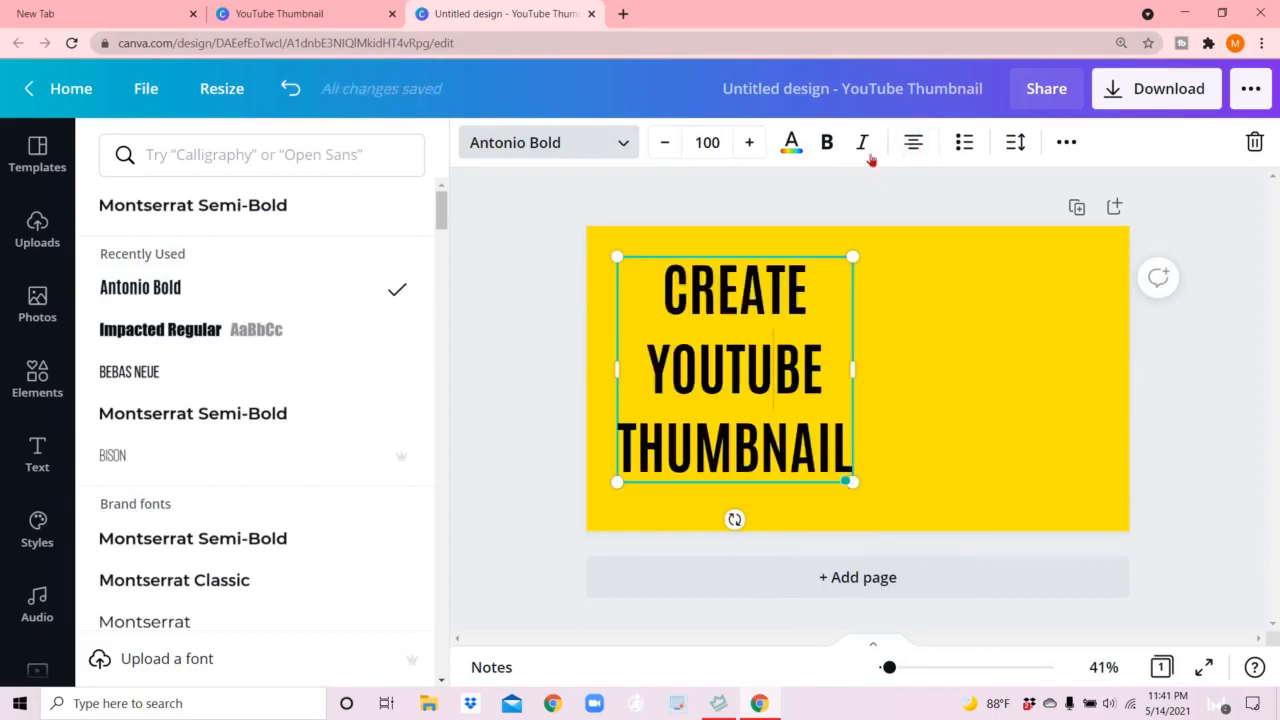
{"action": "left_click", "coordinate": [913, 152]}
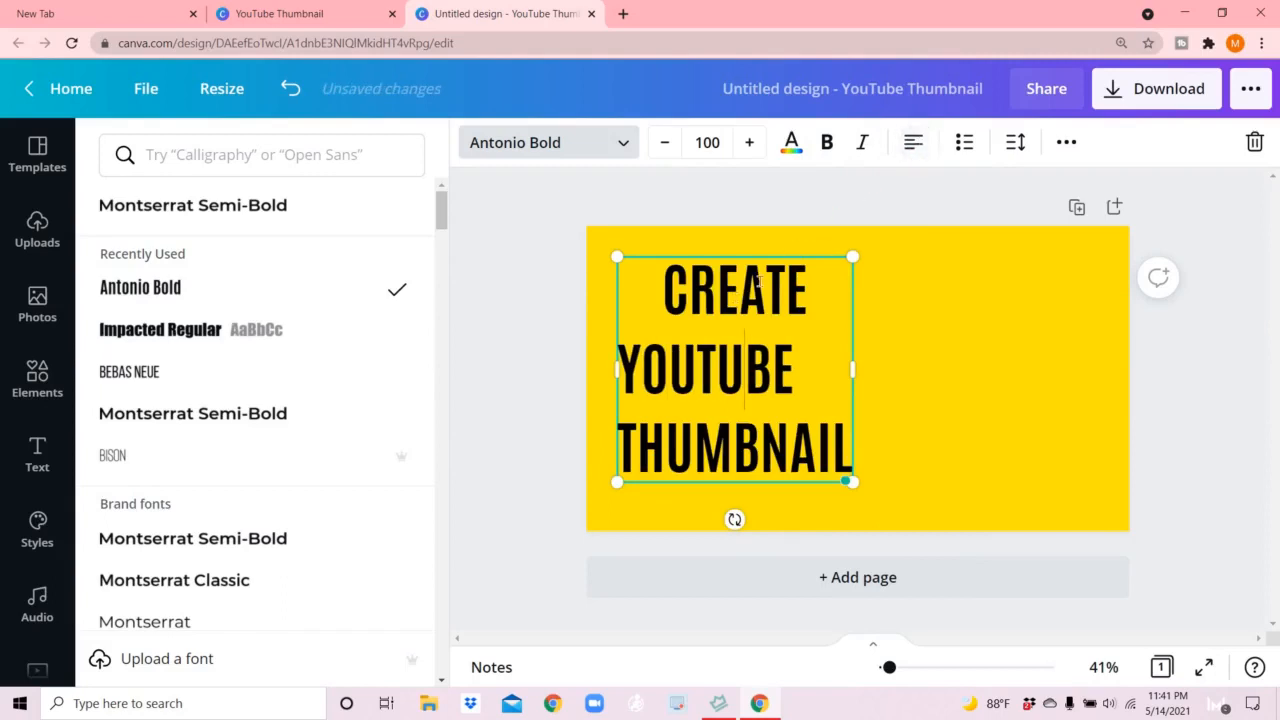
{"action": "left_click", "coordinate": [910, 148]}
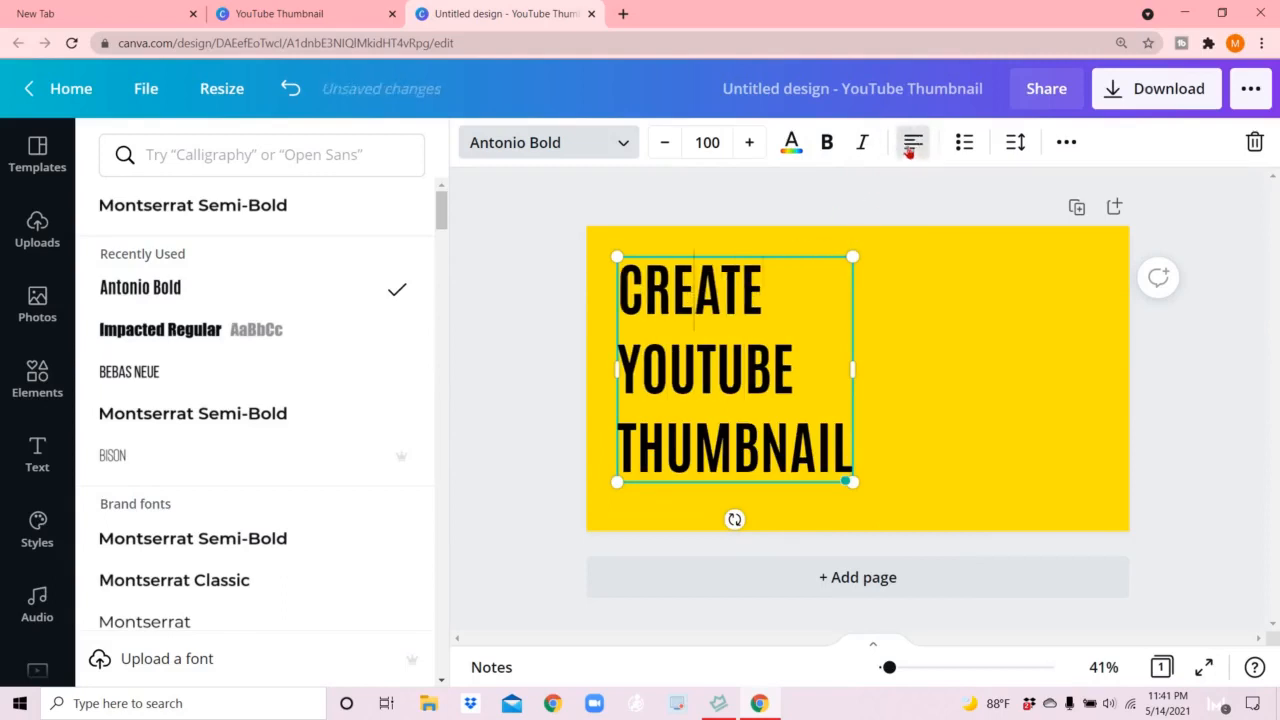
{"action": "left_click", "coordinate": [923, 409]}
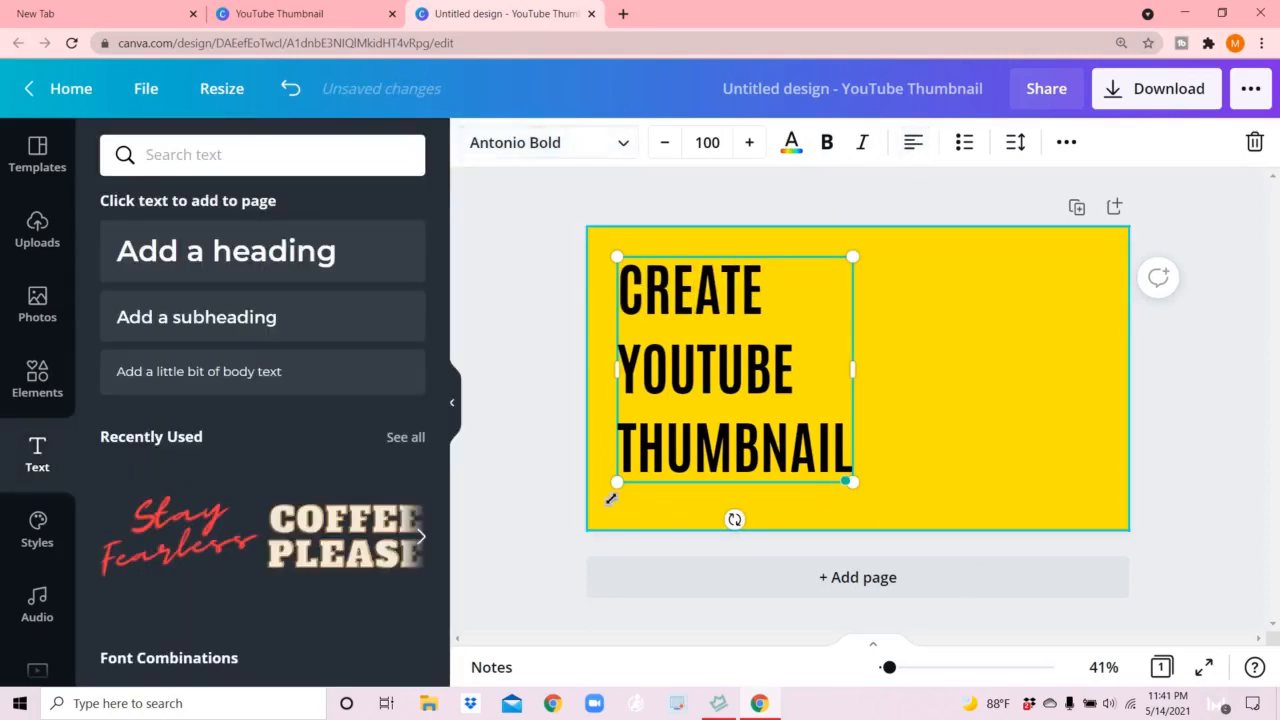
Step: Set the three-line title's font size to 80
{"action": "left_click", "coordinate": [551, 378]}
{"action": "left_click", "coordinate": [705, 383]}
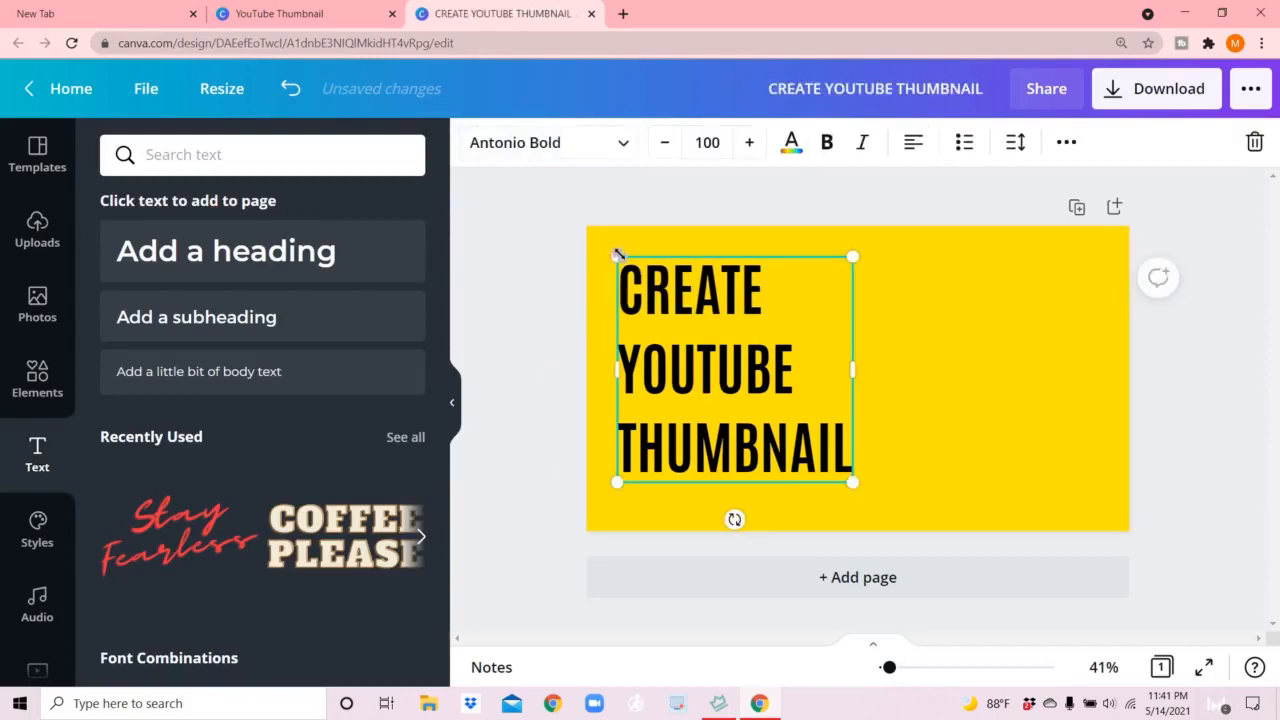
{"action": "left_click", "coordinate": [722, 143]}
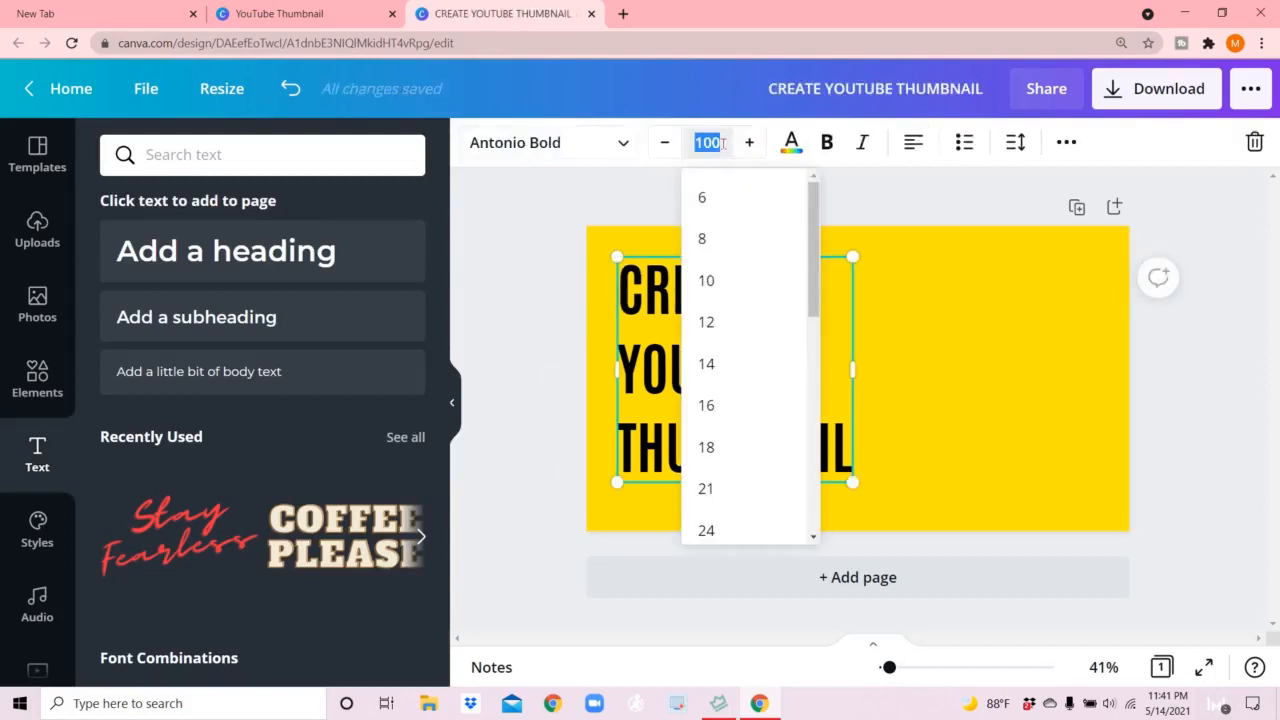
{"action": "type", "text": "80"}
{"action": "key", "text": "Return"}
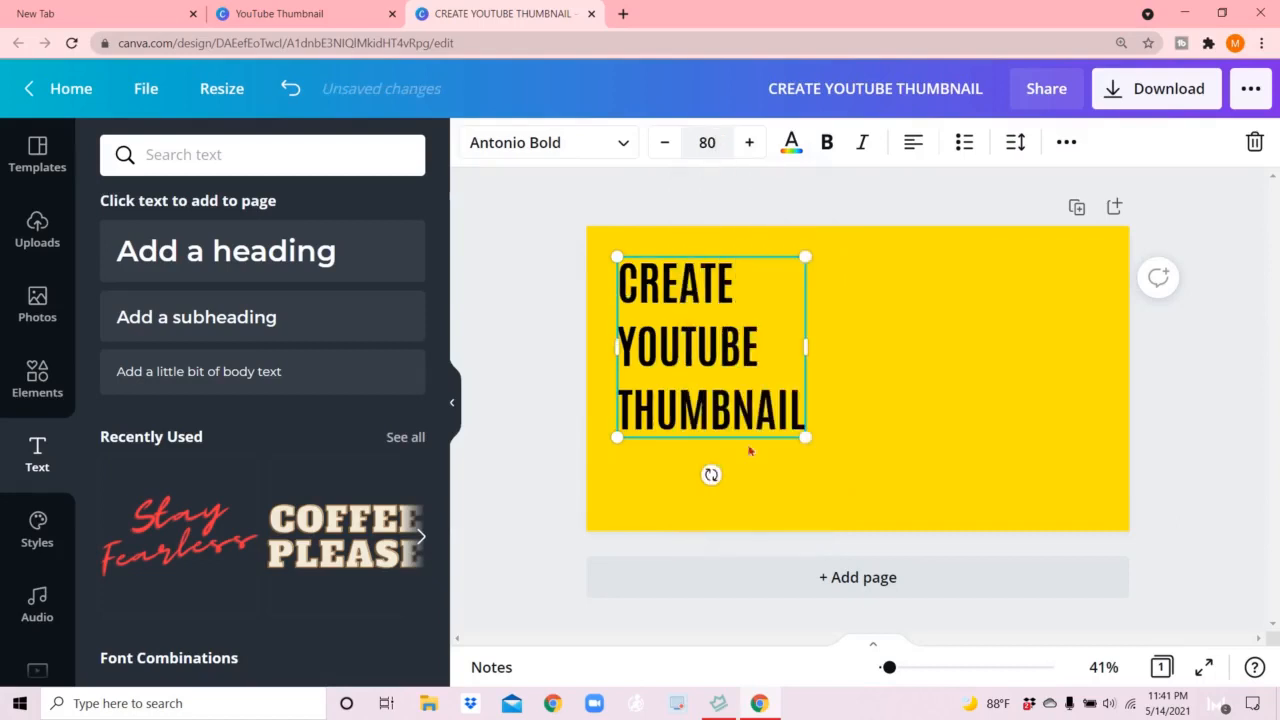
Step: Make the title bold and italic, and shift it slightly down and to the right
{"action": "left_click", "coordinate": [826, 150]}
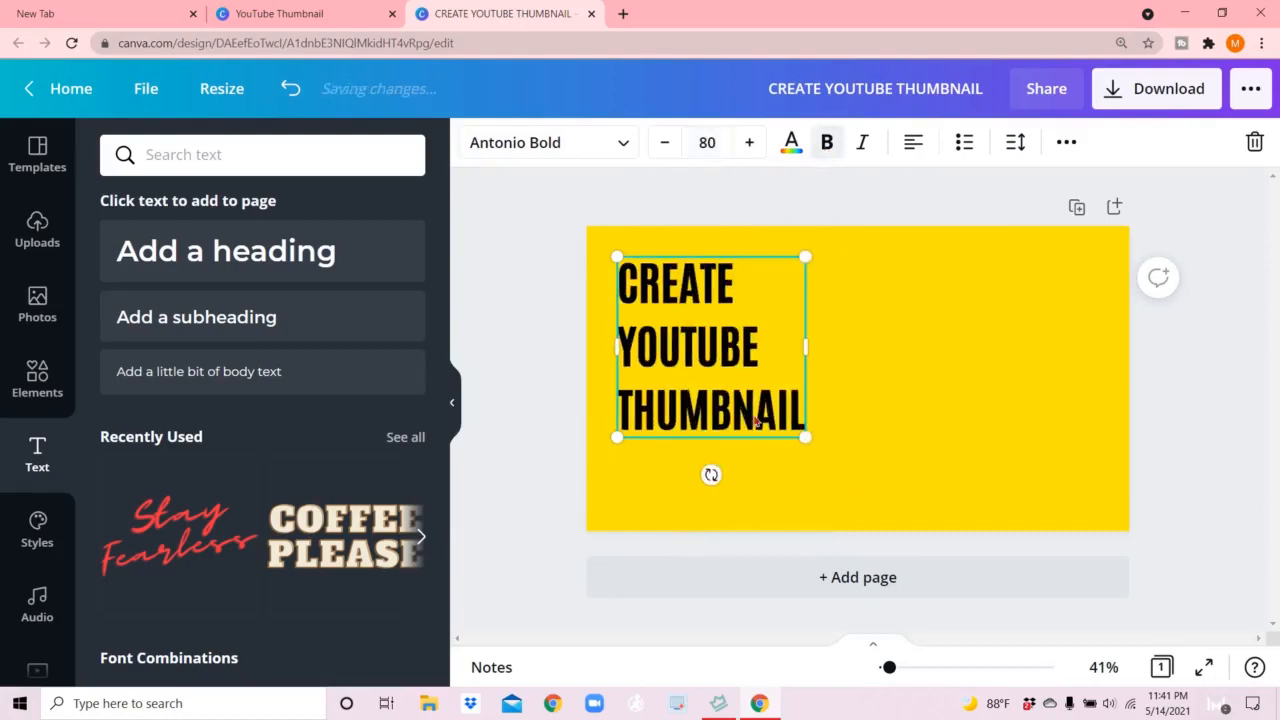
{"action": "left_click", "coordinate": [866, 150]}
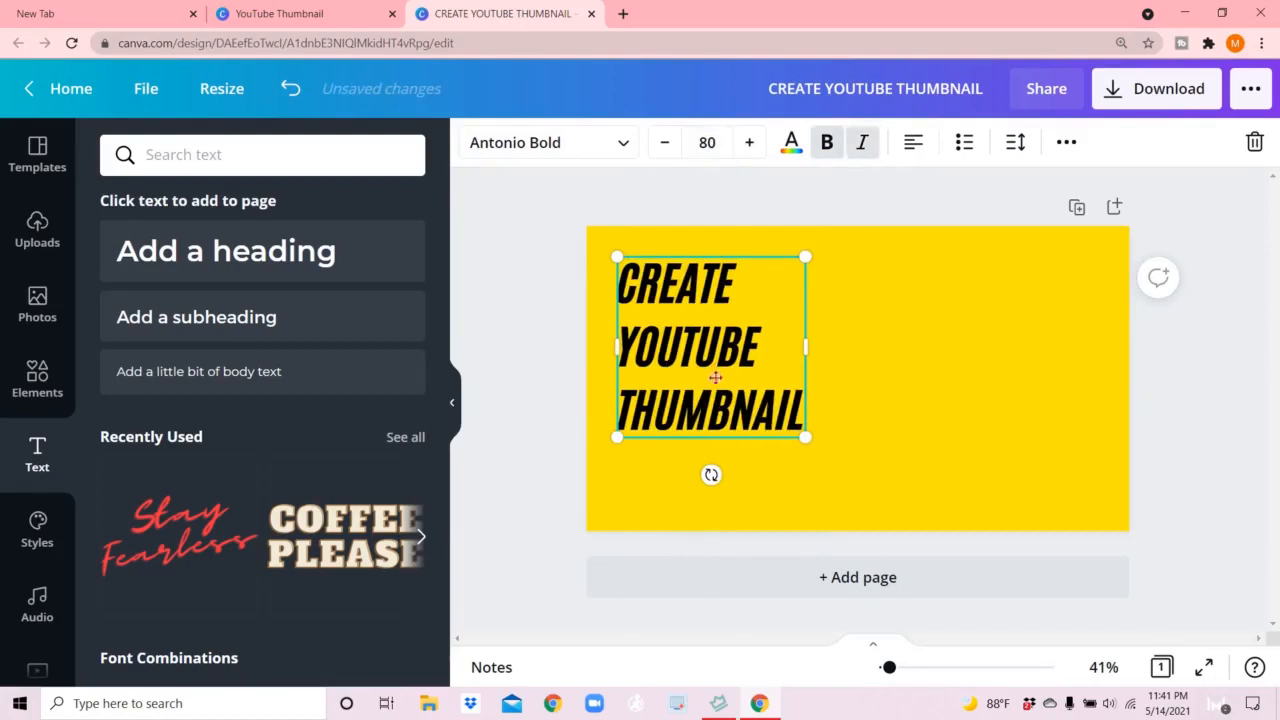
{"action": "left_click_drag", "start_coordinate": [714, 370], "coordinate": [720, 390]}
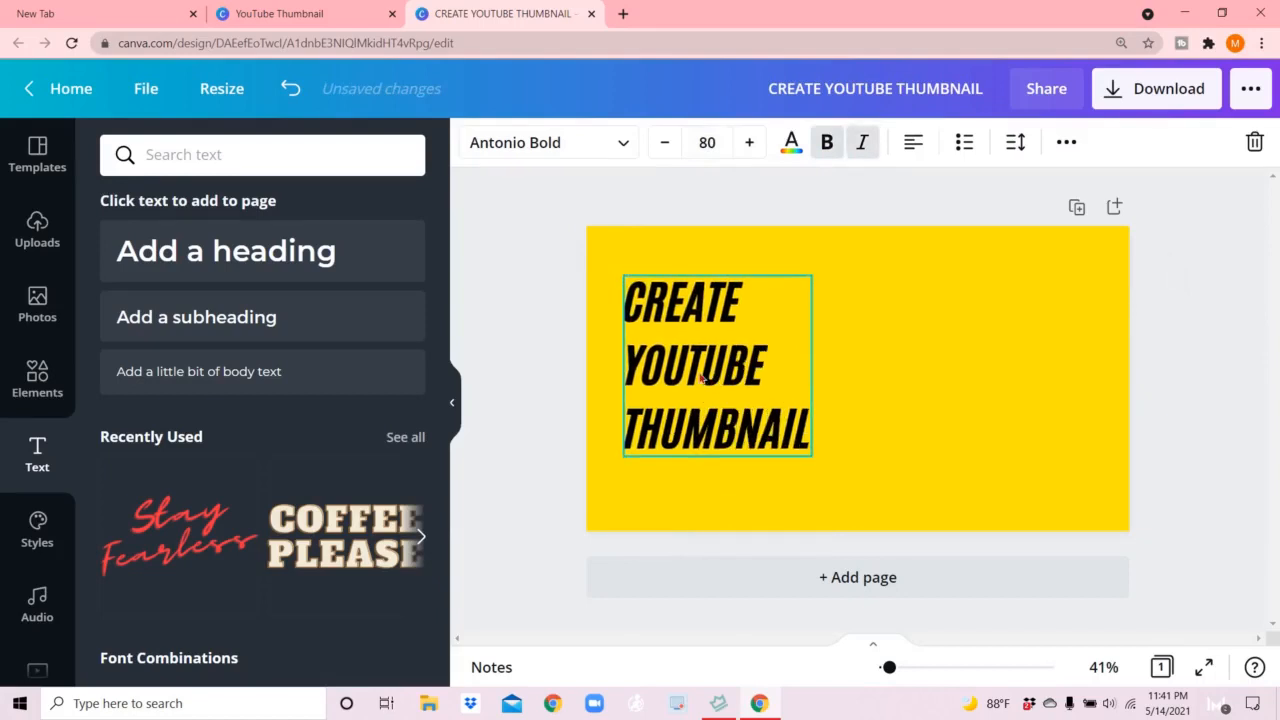
Step: Add a subheading below the title and set it to Antonio Bold at size 50
{"action": "left_click", "coordinate": [232, 328]}
{"action": "left_click", "coordinate": [712, 143]}
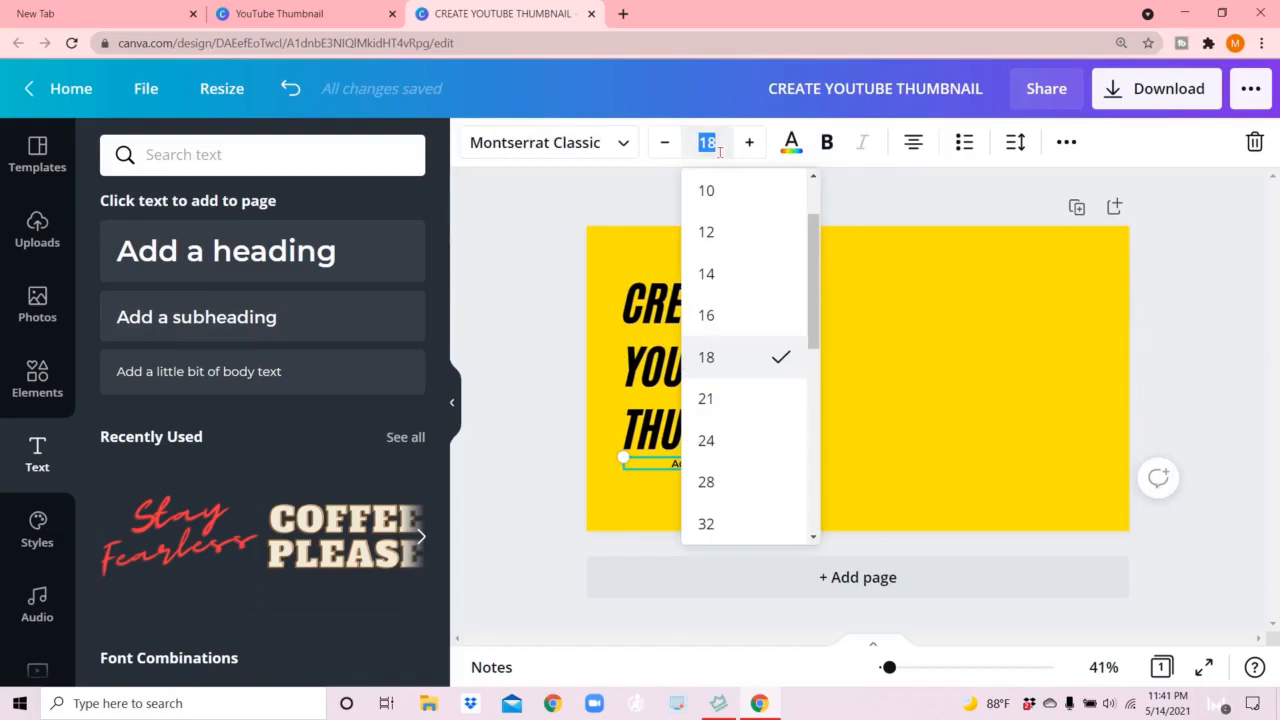
{"action": "type", "text": "50"}
{"action": "key", "text": "Return"}
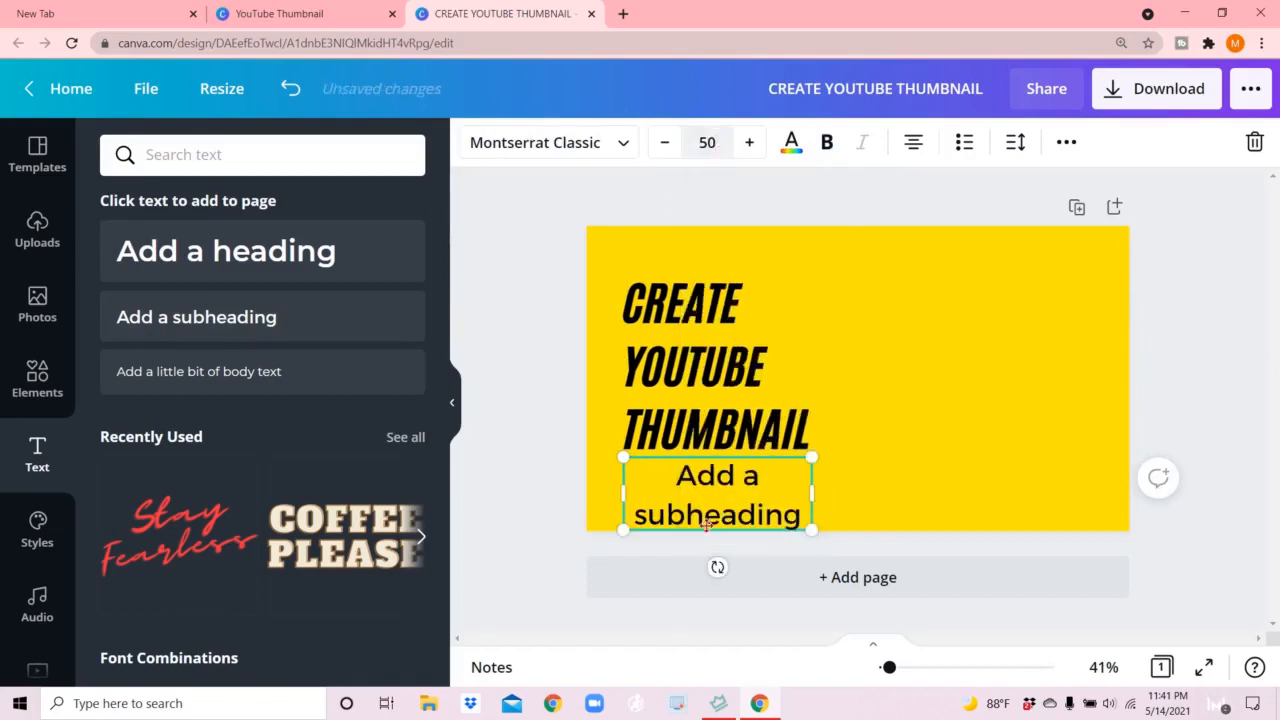
{"action": "left_click", "coordinate": [590, 145]}
{"action": "left_click", "coordinate": [150, 204]}
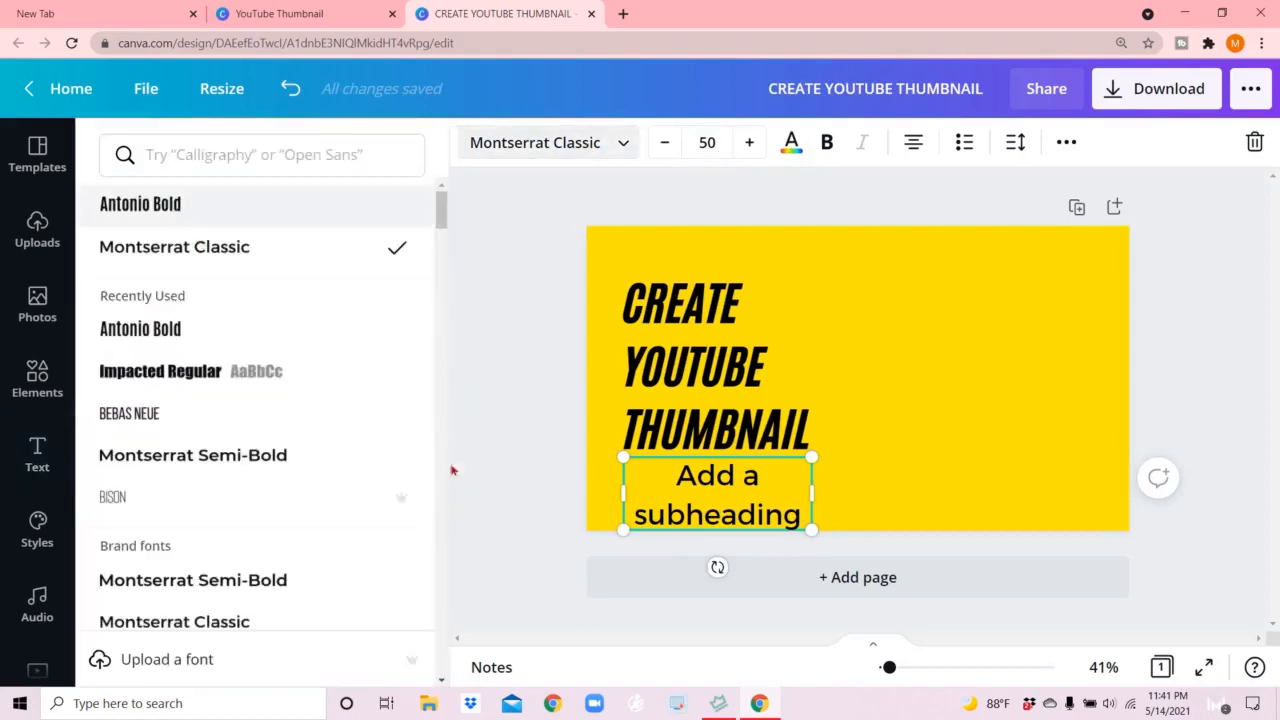
Step: Replace the subheading's placeholder text with EASY & FREE
{"action": "double_click", "coordinate": [716, 511]}
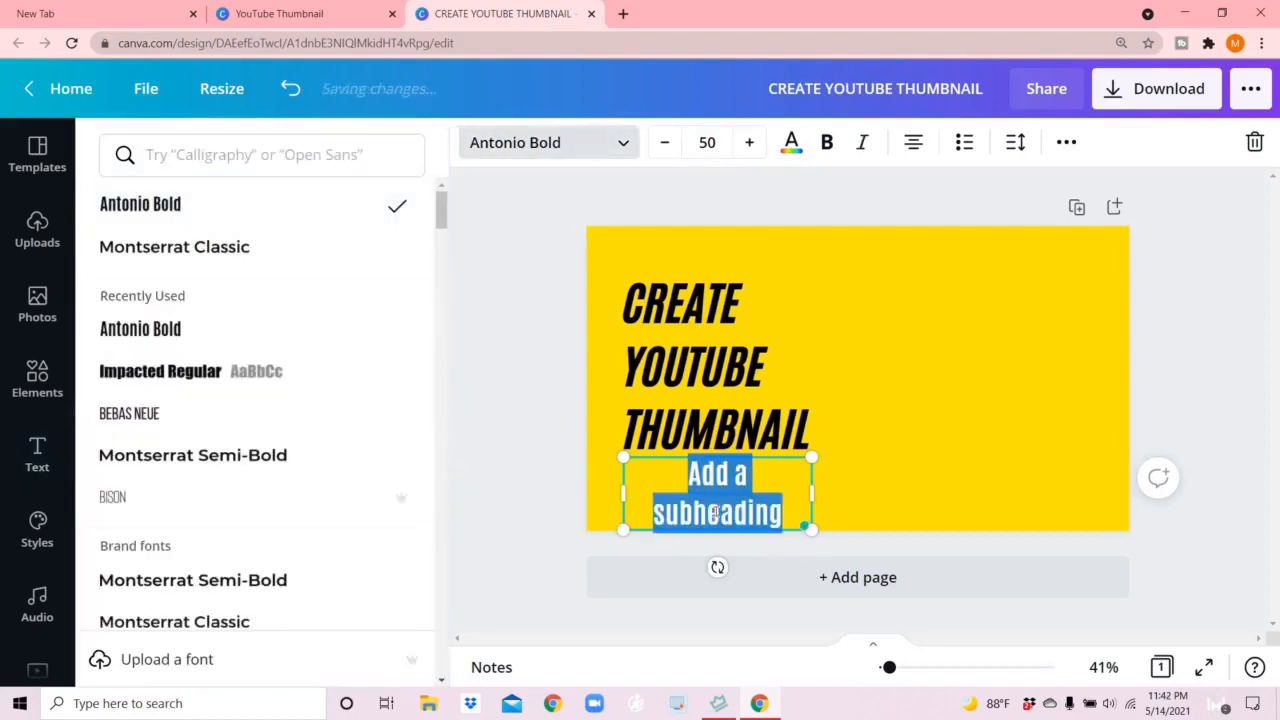
{"action": "type", "text": "EASY"}
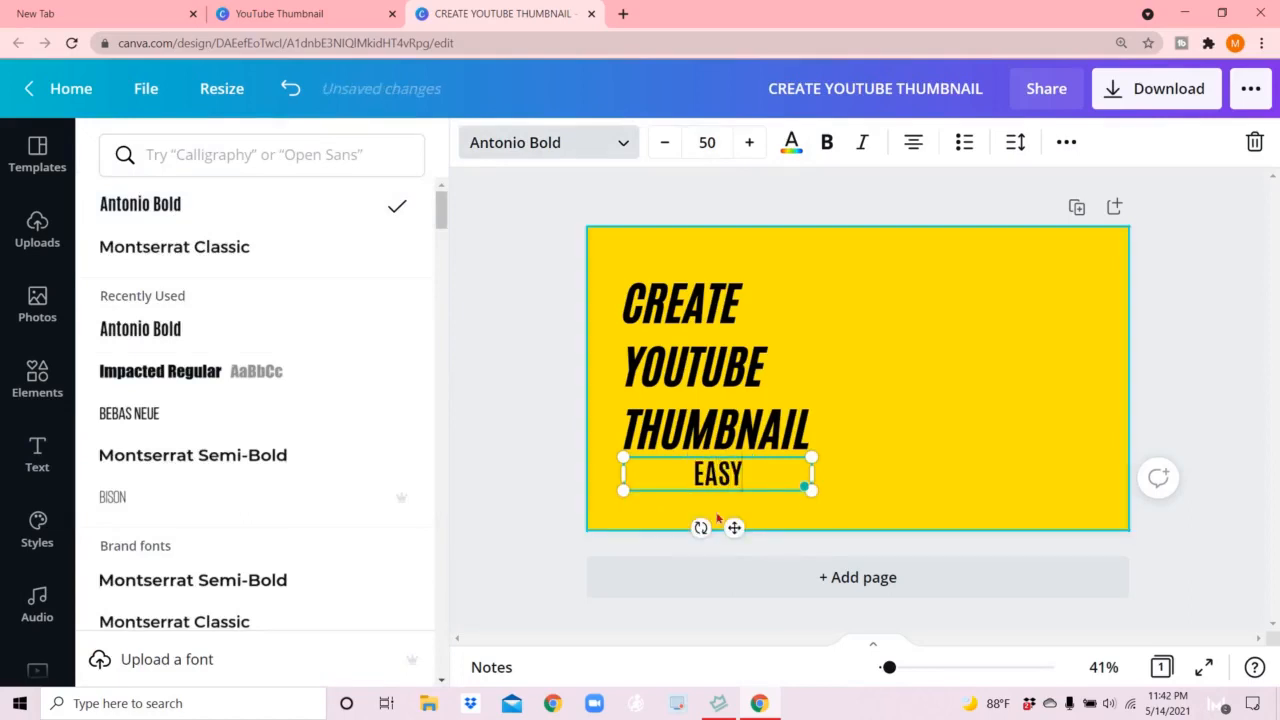
{"action": "type", "text": " & FREE"}
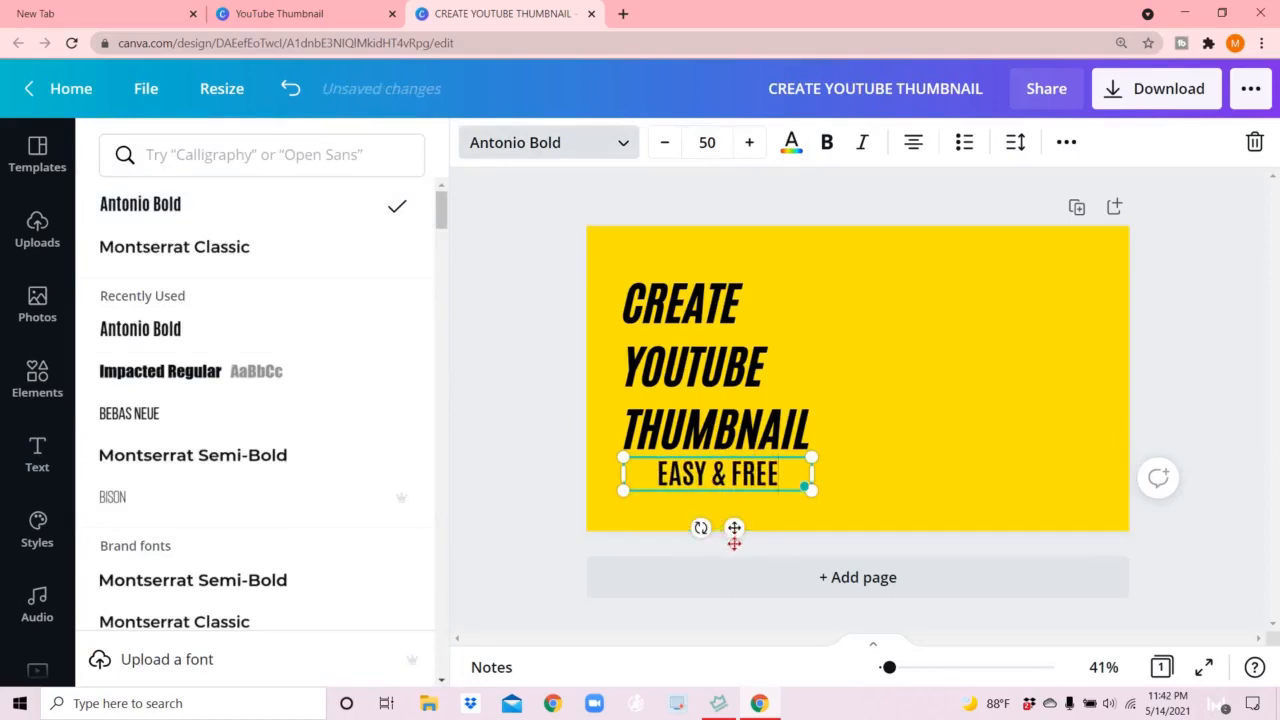
Step: Position and left-align EASY & FREE just beneath the title, and line up the title's left edge with it
{"action": "left_click_drag", "start_coordinate": [734, 543], "coordinate": [728, 553]}
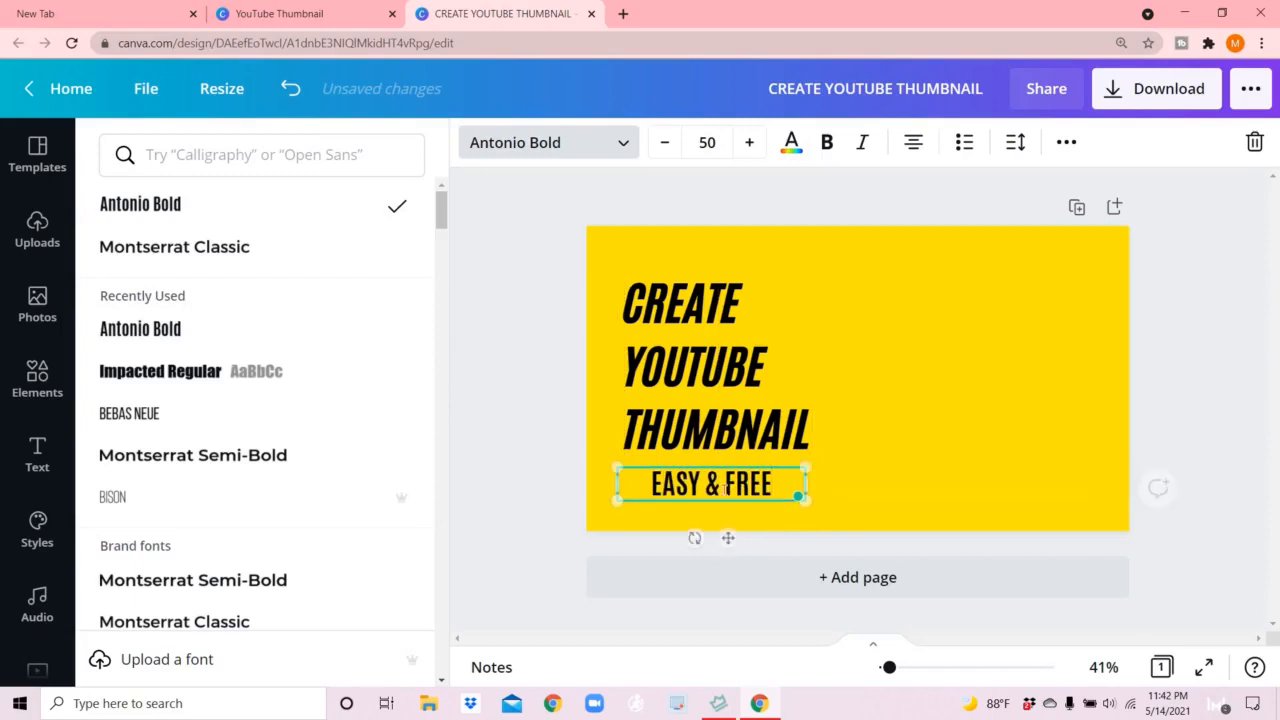
{"action": "left_click", "coordinate": [918, 145]}
{"action": "left_click", "coordinate": [649, 361]}
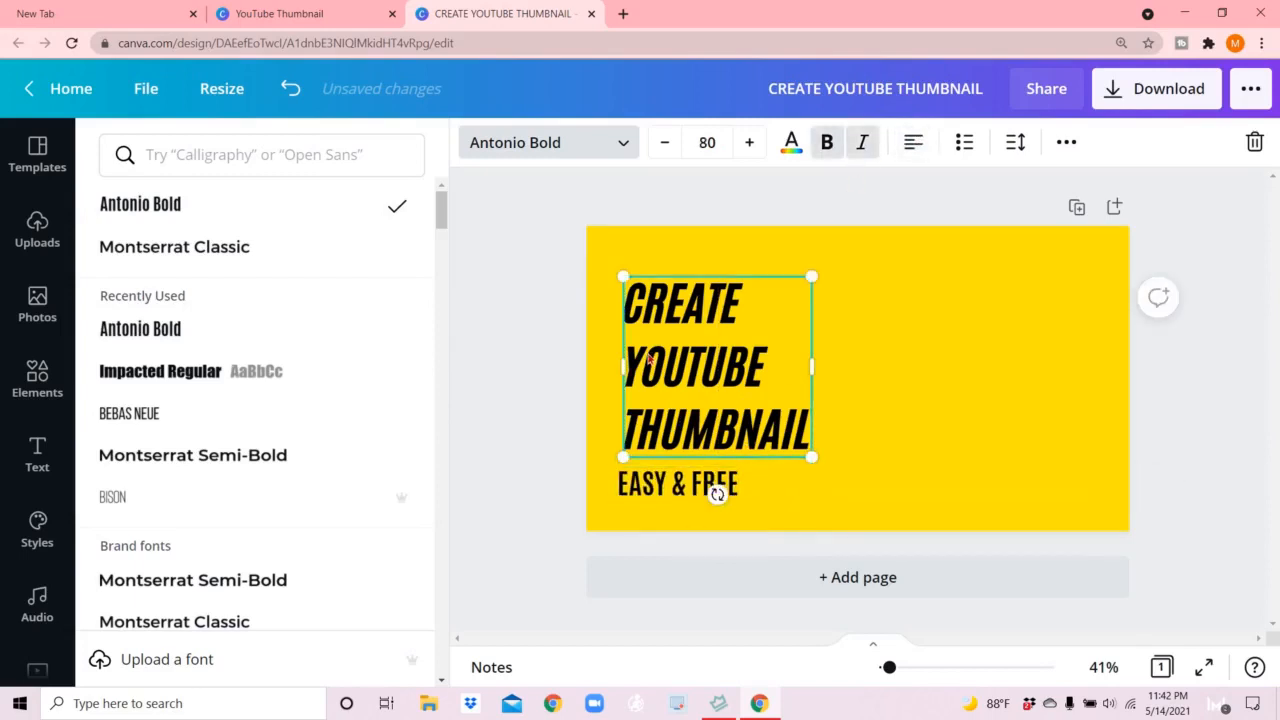
{"action": "left_click_drag", "start_coordinate": [643, 352], "coordinate": [643, 353]}
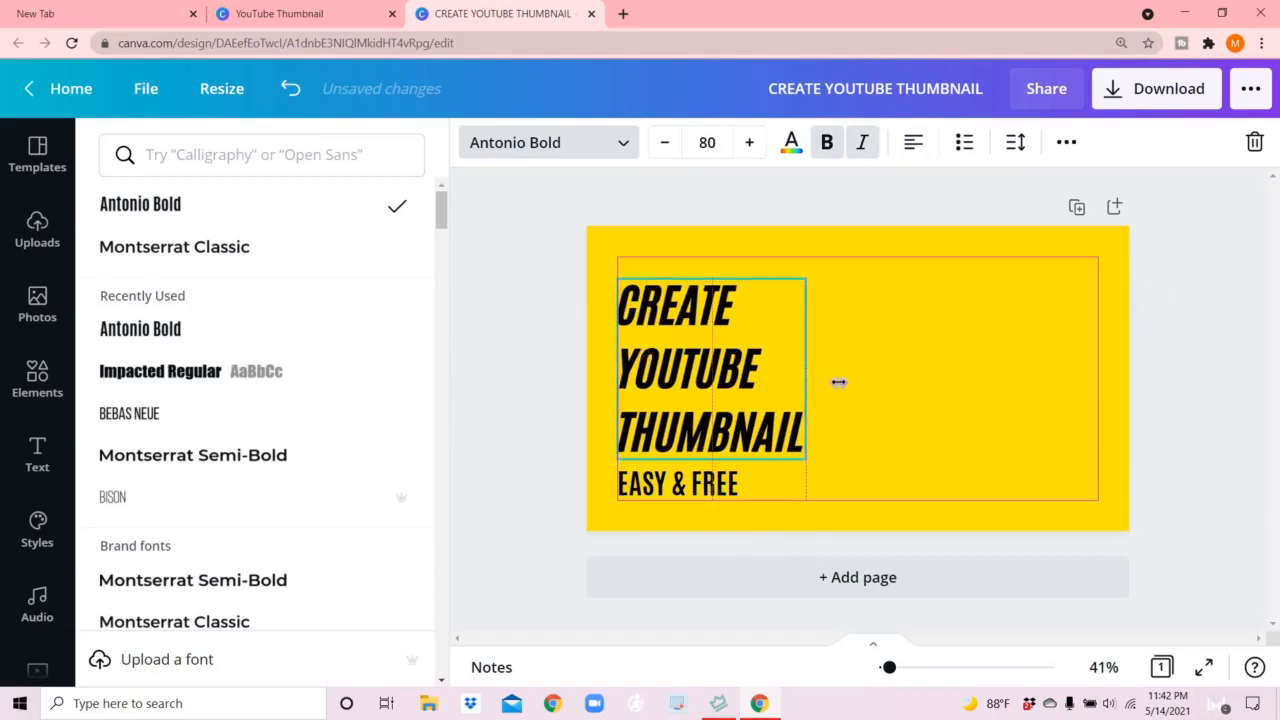
{"action": "left_click_drag", "start_coordinate": [839, 382], "coordinate": [840, 382]}
{"action": "left_click", "coordinate": [887, 373]}
{"action": "left_click", "coordinate": [873, 511]}
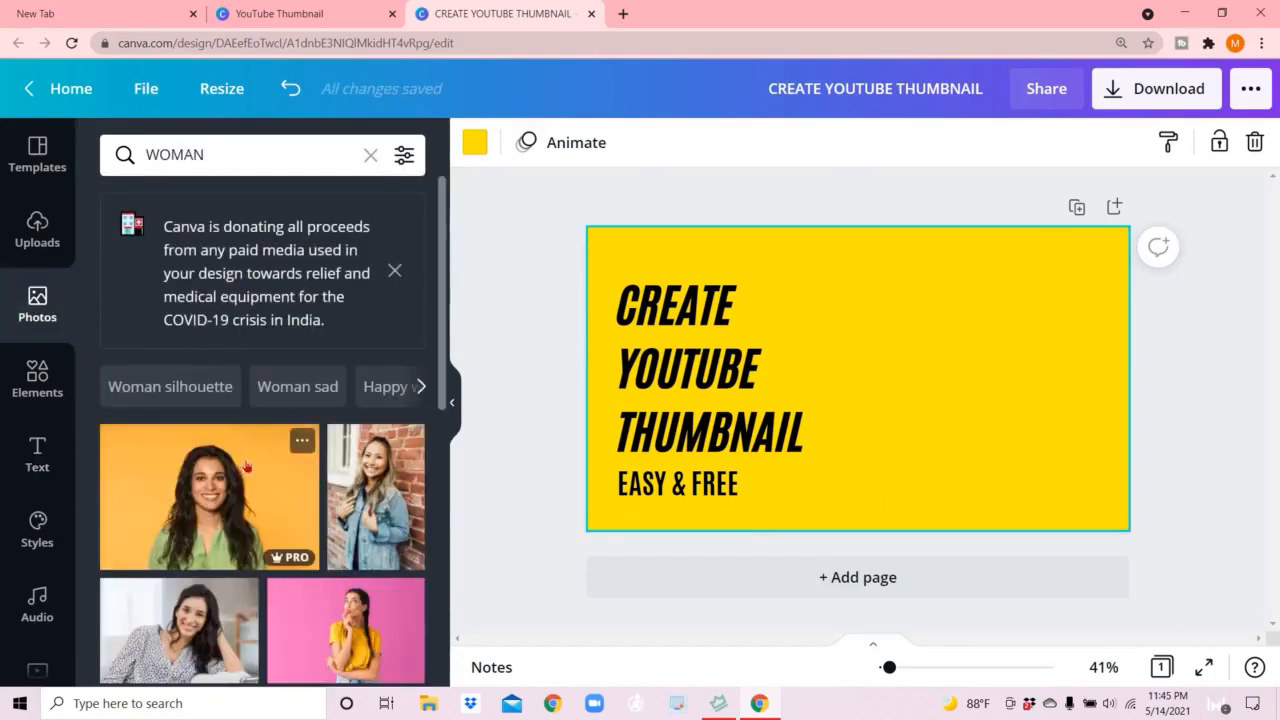
Step: From the WOMAN photo results, add the curly-haired woman in white pointing sideways and place the photo on the thumbnail's right side
{"action": "scroll", "coordinate": [245, 467], "scroll_direction": "down", "scroll_amount": 6}
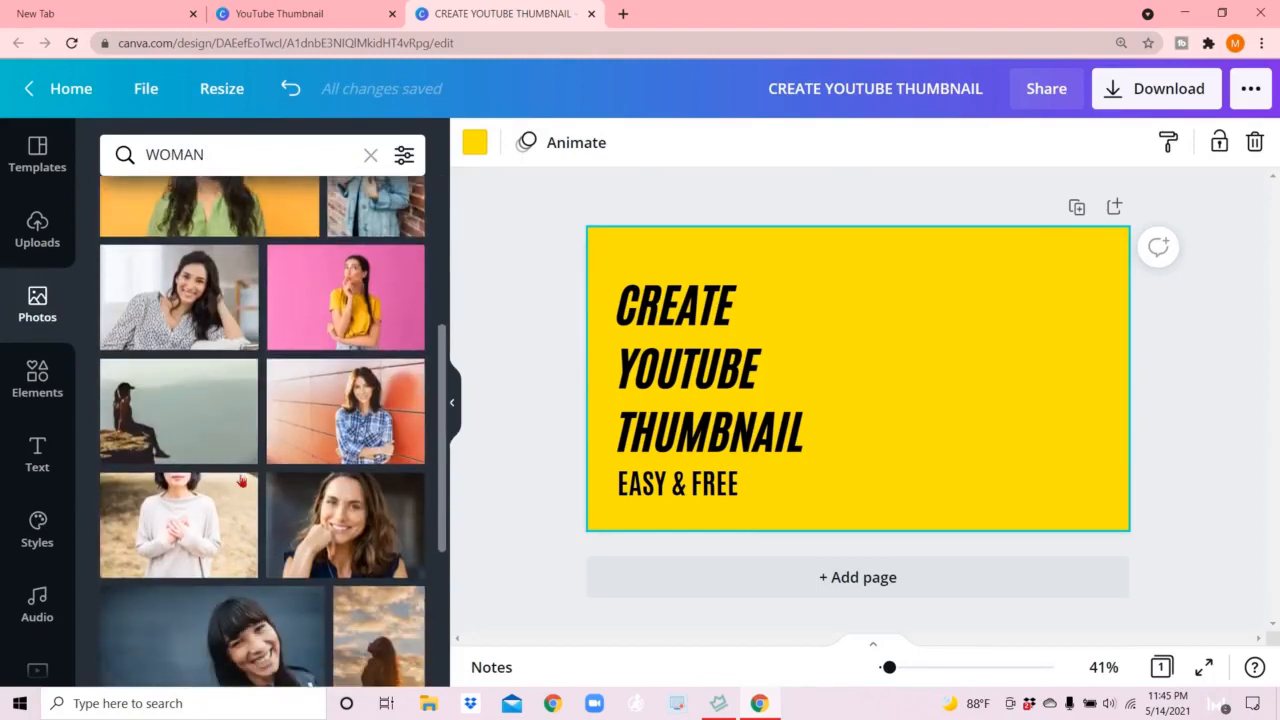
{"action": "scroll", "coordinate": [242, 482], "scroll_direction": "down", "scroll_amount": 10}
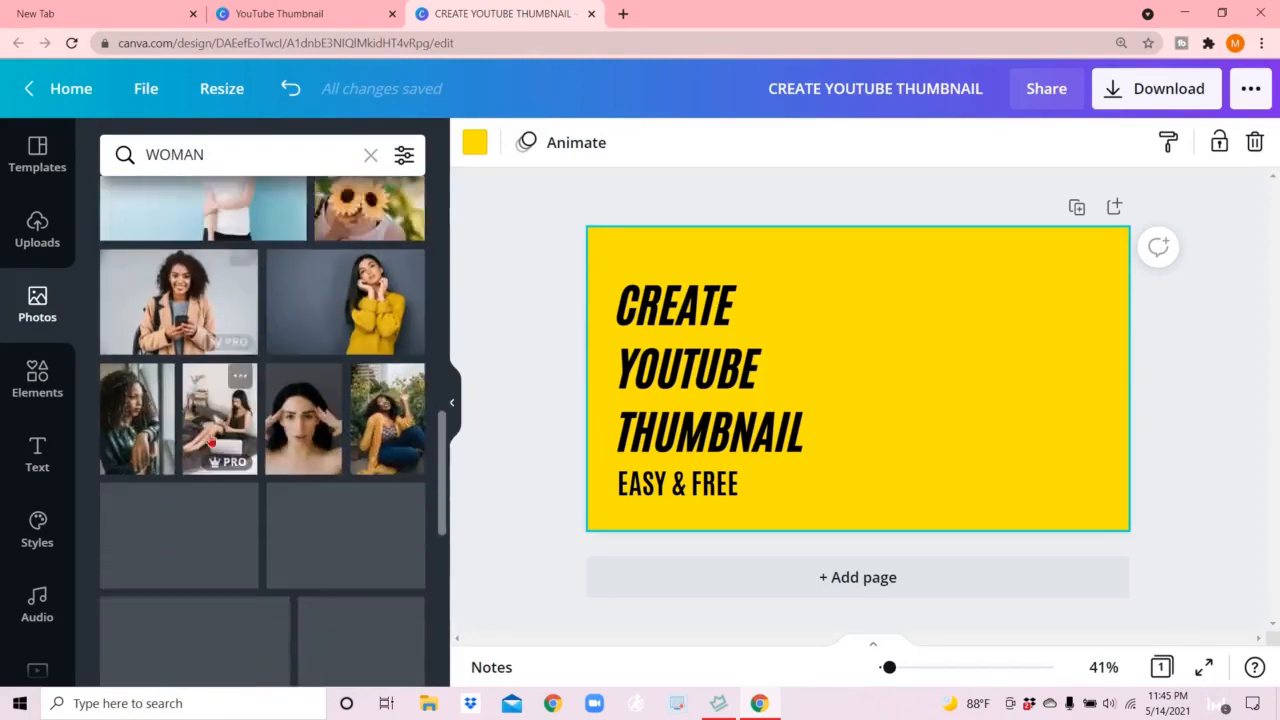
{"action": "scroll", "coordinate": [211, 445], "scroll_direction": "down", "scroll_amount": 8}
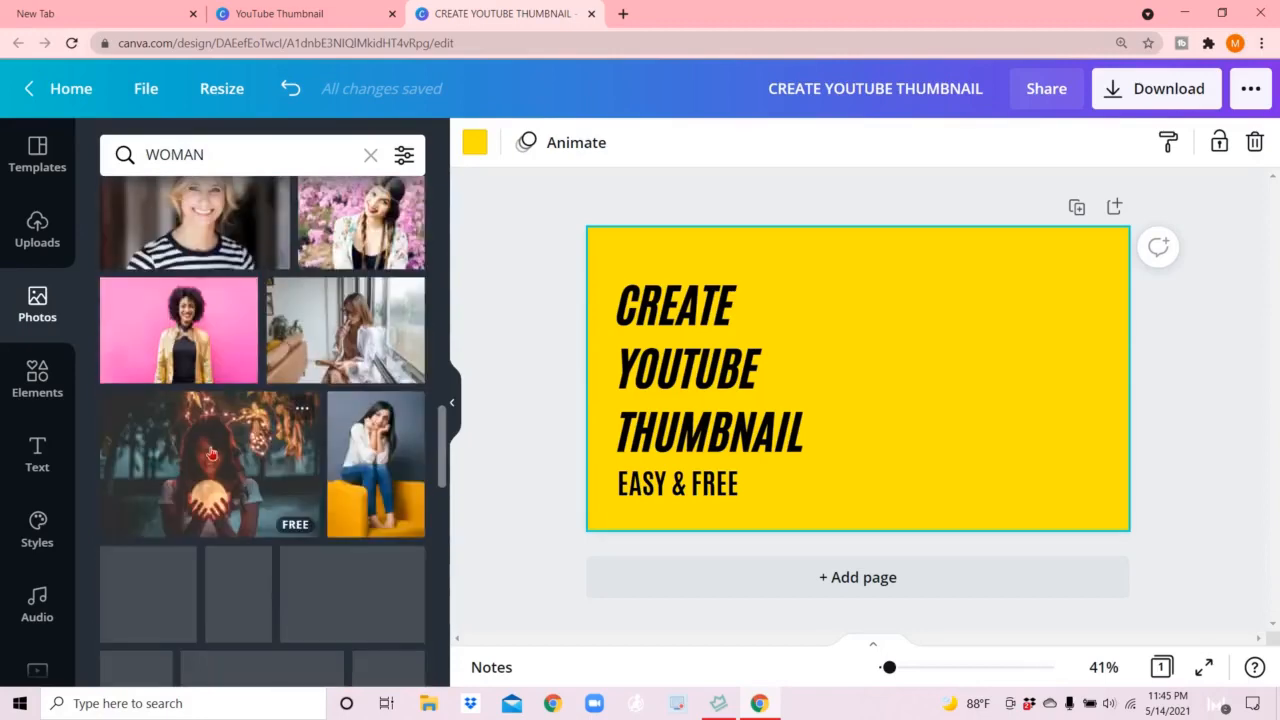
{"action": "scroll", "coordinate": [211, 453], "scroll_direction": "down", "scroll_amount": 10}
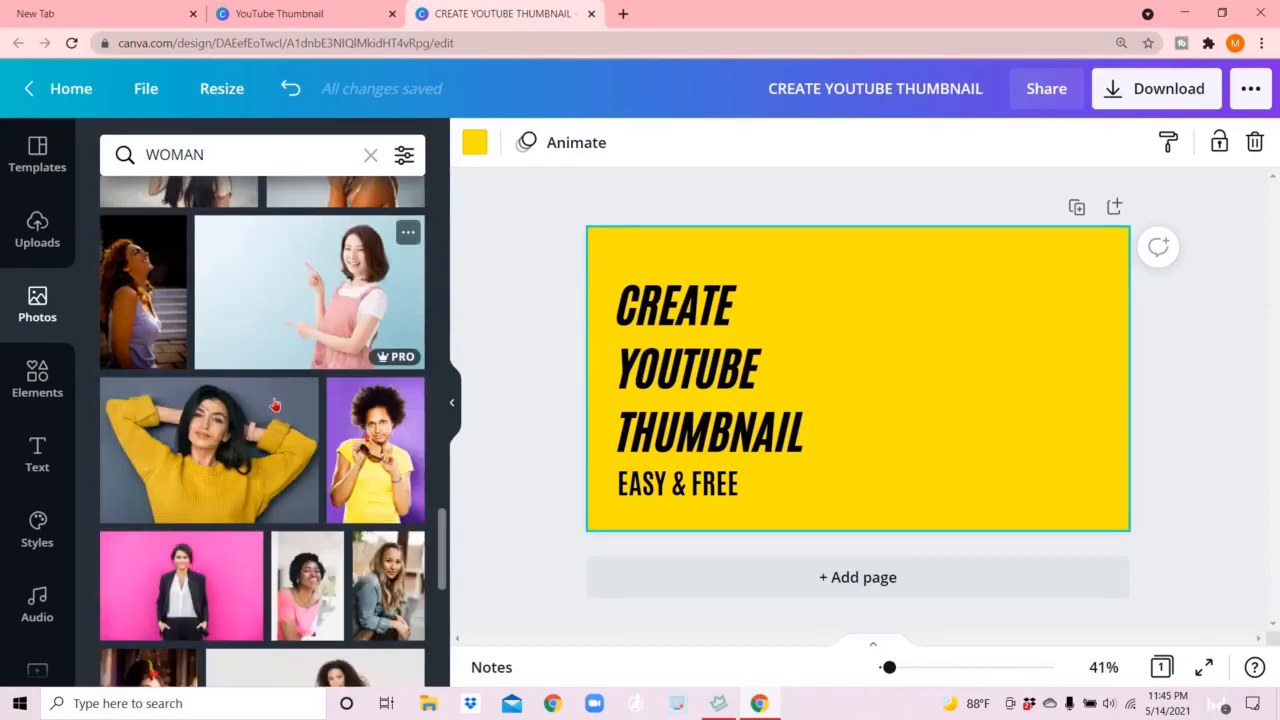
{"action": "scroll", "coordinate": [275, 404], "scroll_direction": "down", "scroll_amount": 5}
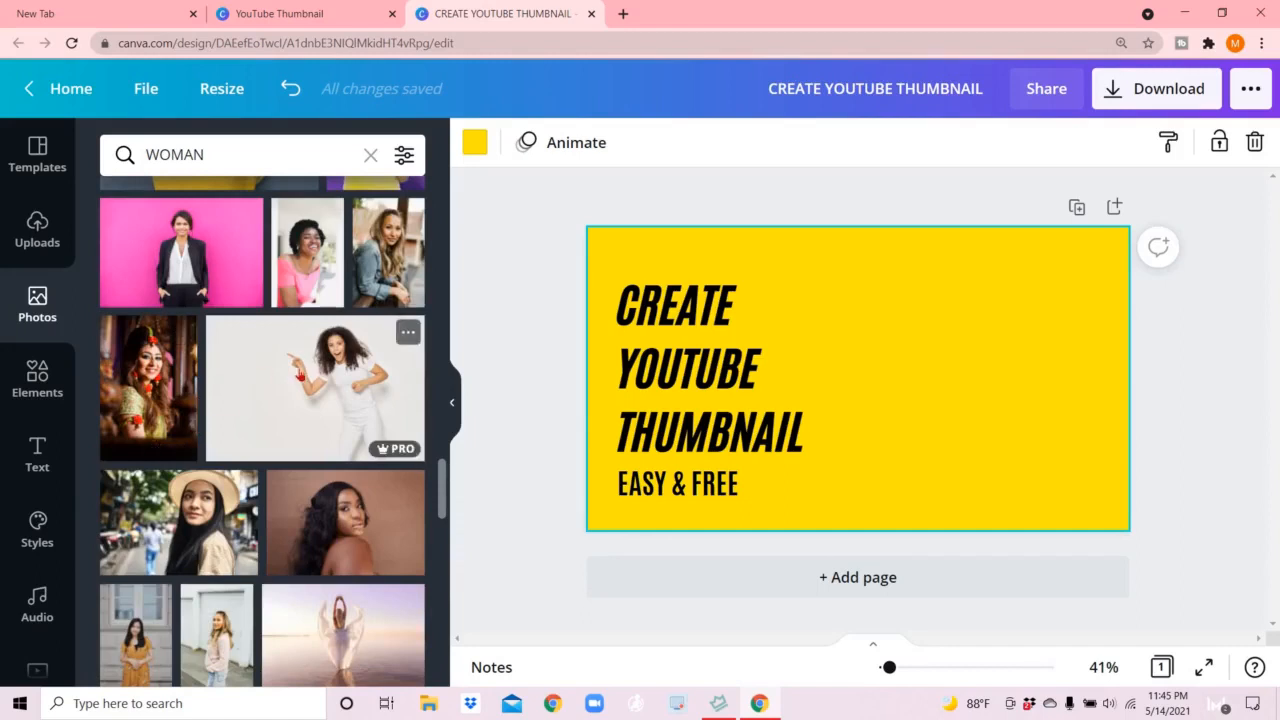
{"action": "left_click", "coordinate": [300, 376]}
{"action": "left_click_drag", "start_coordinate": [994, 391], "coordinate": [996, 400]}
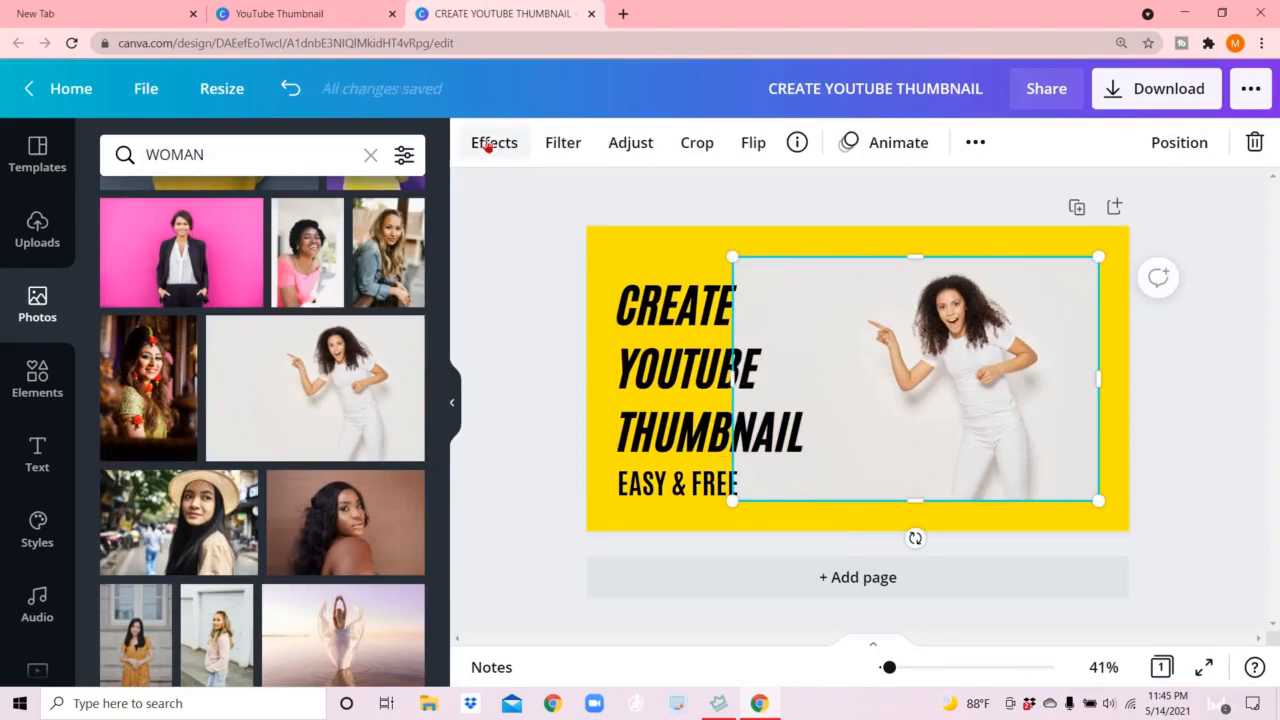
Step: Remove the background from the woman's photo and move the cutout down to the thumbnail's bottom edge
{"action": "left_click", "coordinate": [489, 143]}
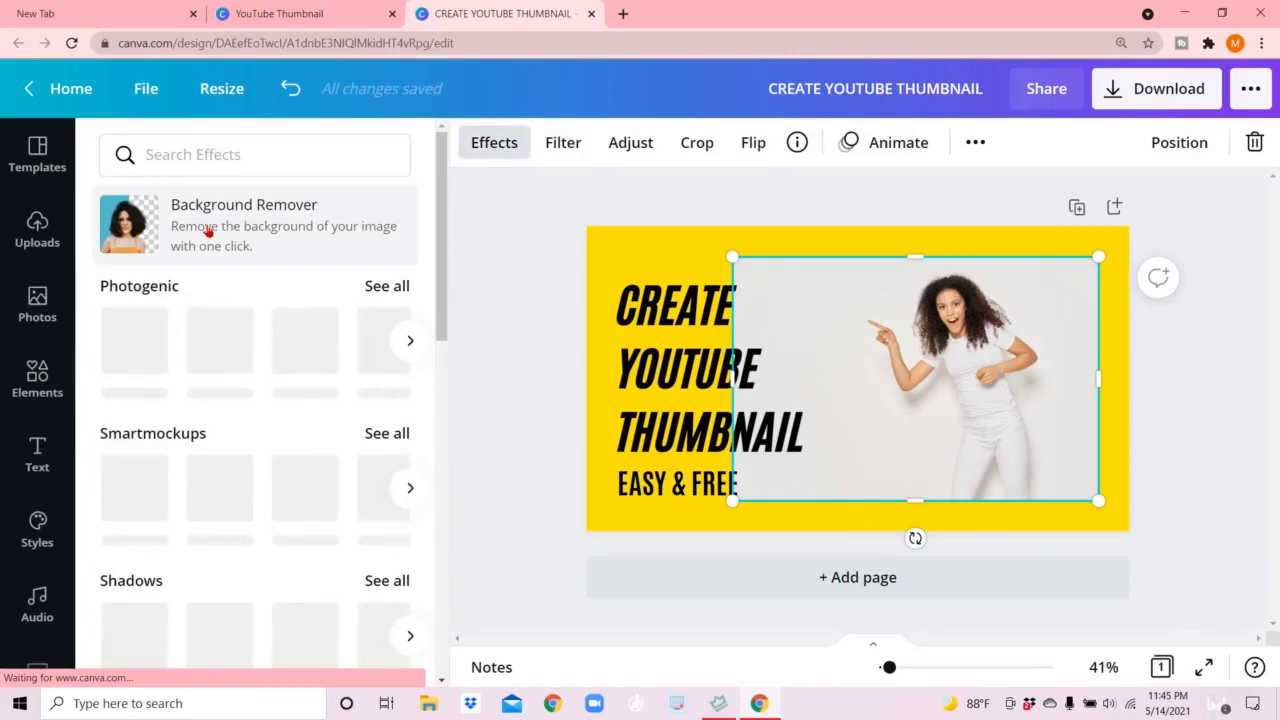
{"action": "left_click", "coordinate": [208, 232]}
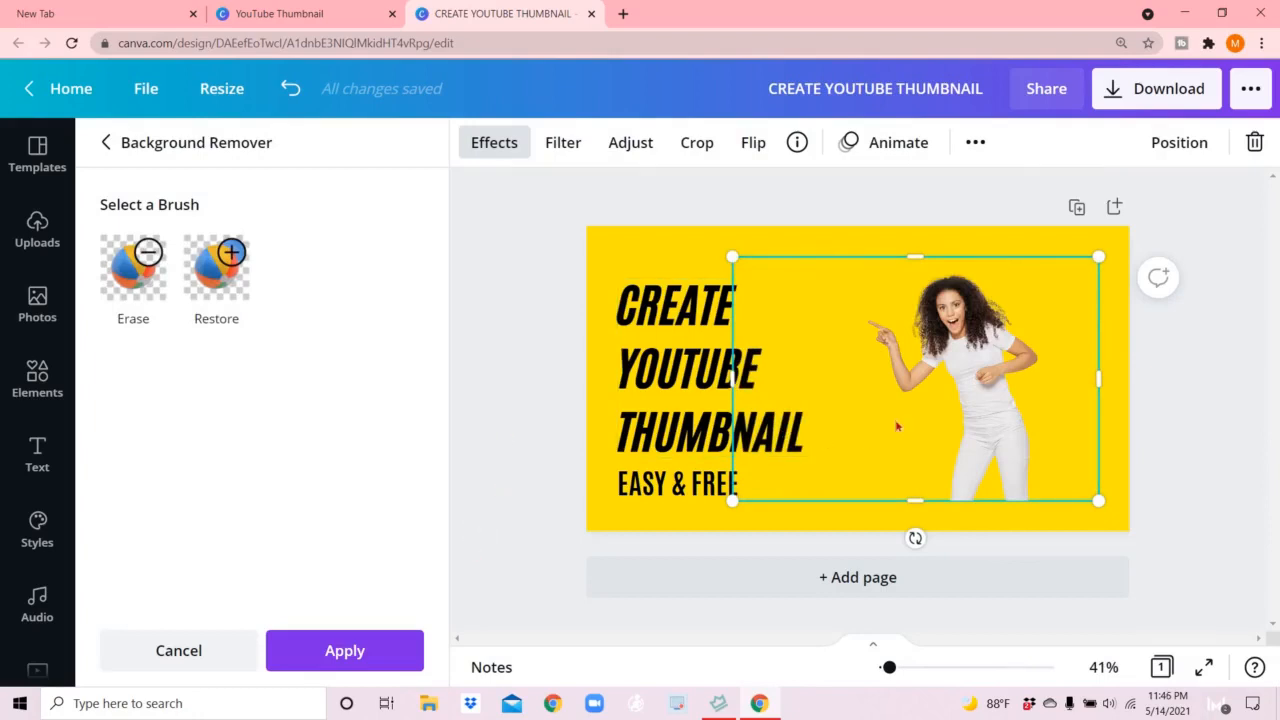
{"action": "left_click_drag", "start_coordinate": [898, 440], "coordinate": [899, 470]}
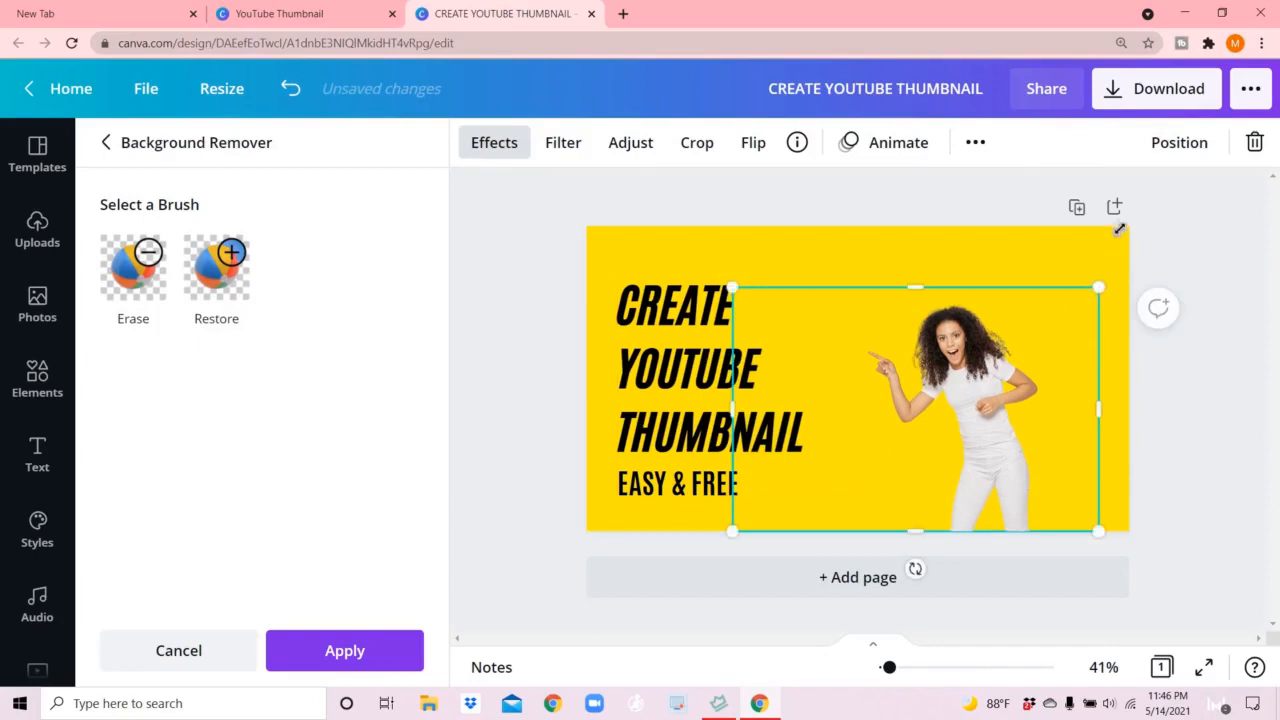
Step: Enlarge the woman's cutout to the thumbnail's full height, shift it slightly left, and finish the background removal
{"action": "left_click_drag", "start_coordinate": [1119, 229], "coordinate": [1126, 159]}
{"action": "left_click_drag", "start_coordinate": [1127, 155], "coordinate": [1140, 140]}
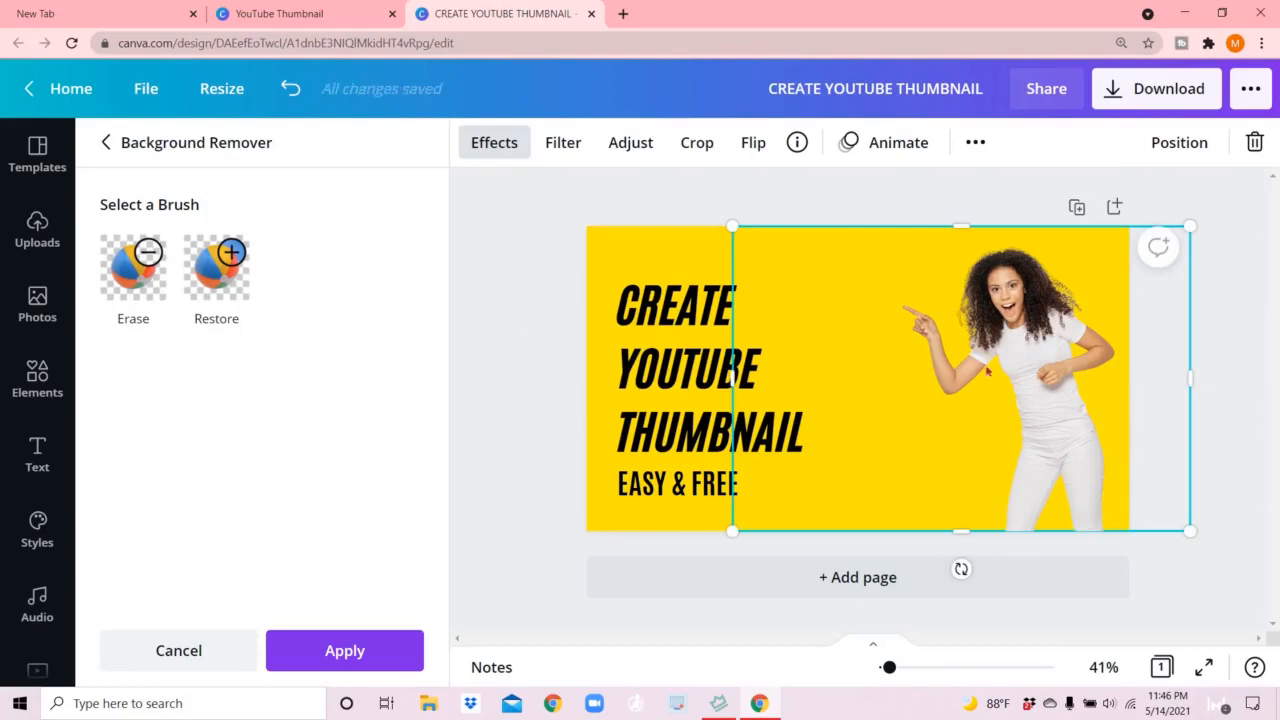
{"action": "left_click_drag", "start_coordinate": [981, 372], "coordinate": [980, 366]}
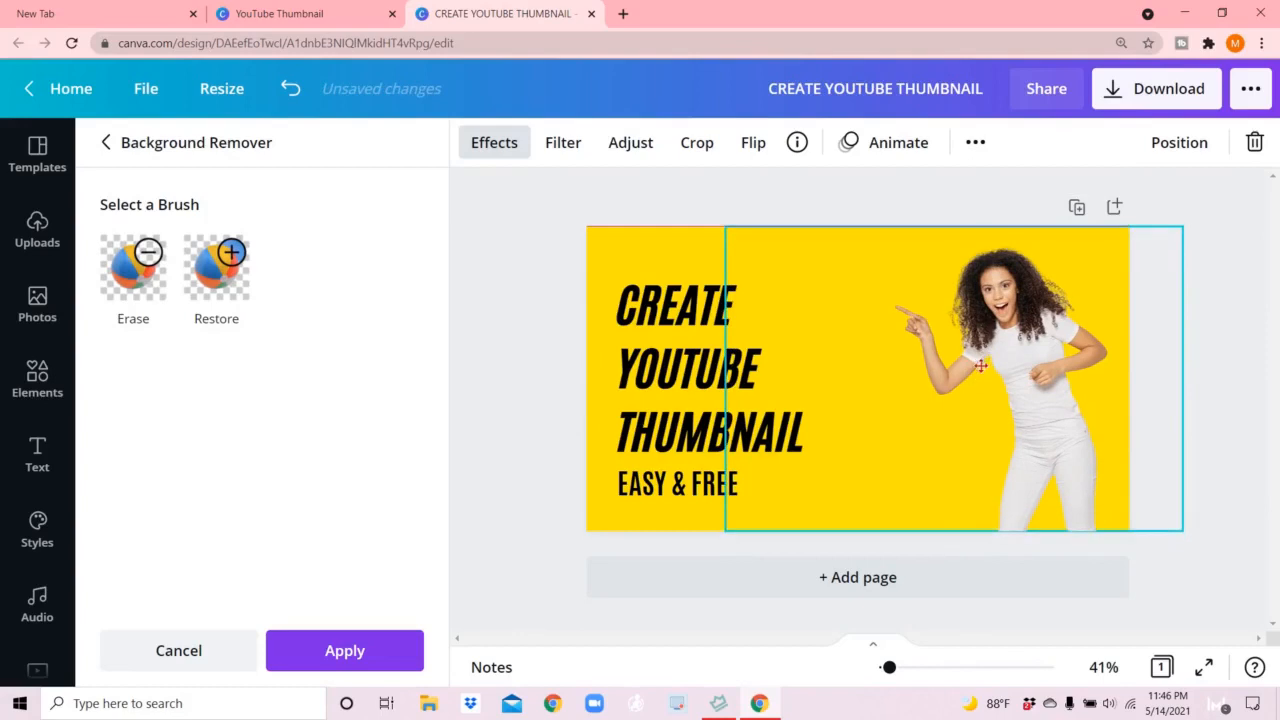
{"action": "left_click", "coordinate": [540, 349]}
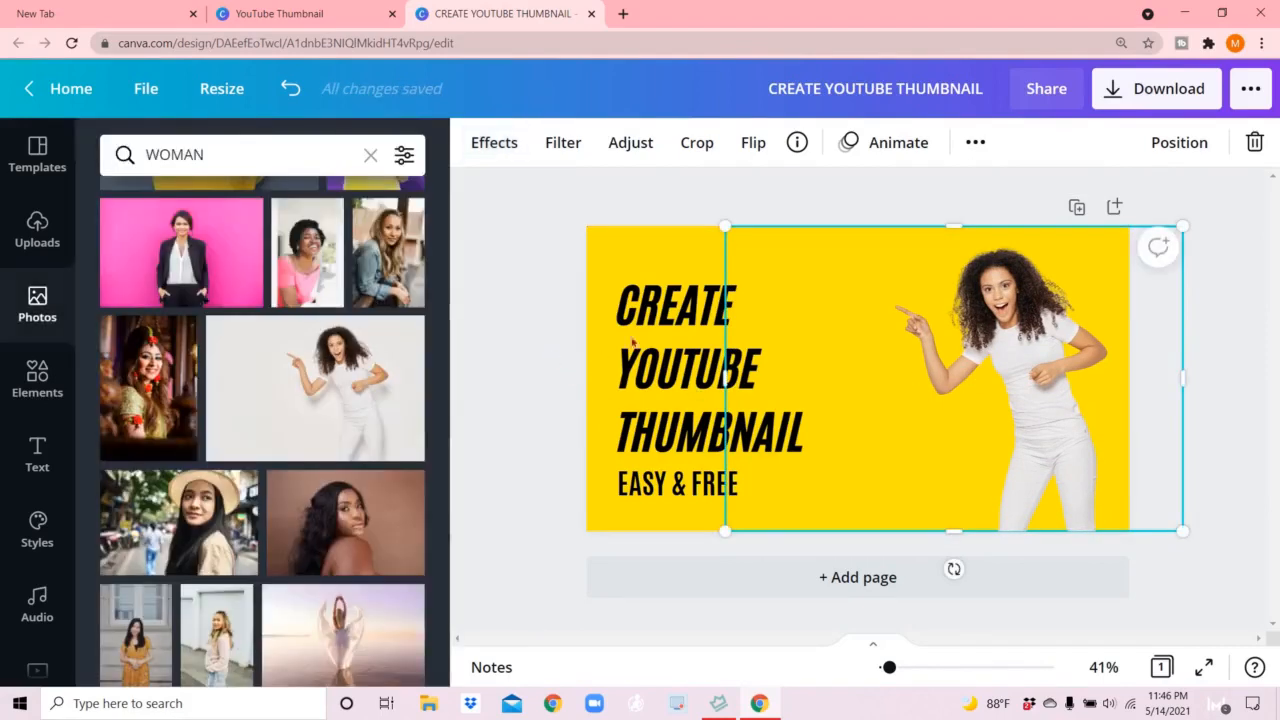
{"action": "left_click", "coordinate": [516, 325]}
Step: Enlarge the title proportionally so it fills more of the space beside the woman
{"action": "left_click", "coordinate": [700, 353]}
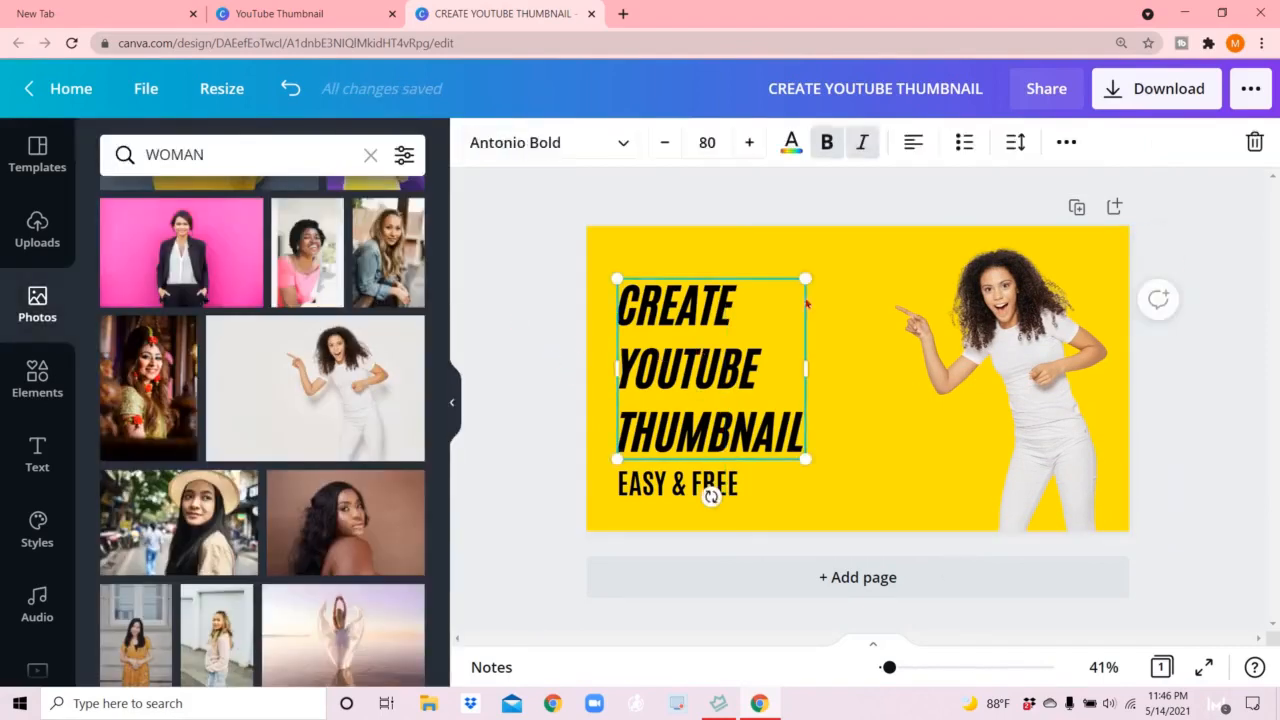
{"action": "left_click_drag", "start_coordinate": [808, 276], "coordinate": [854, 284]}
{"action": "left_click", "coordinate": [518, 361]}
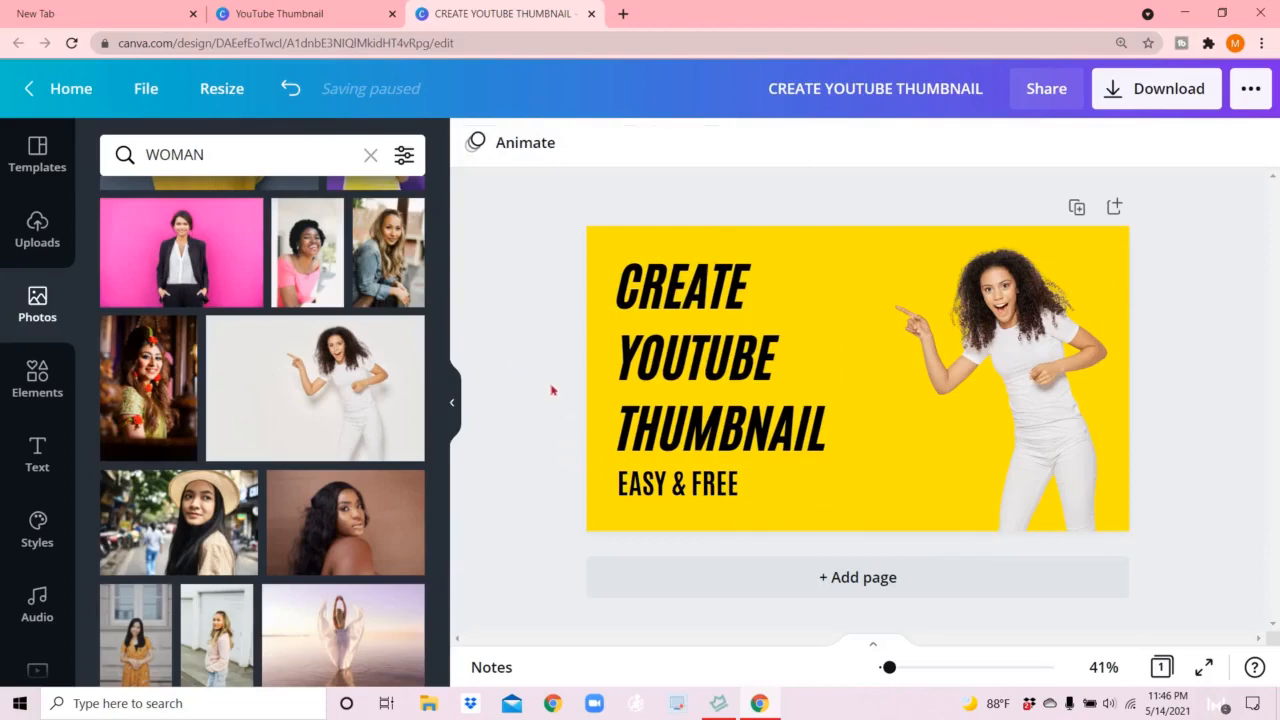
Step: Search the elements for YOUTUBE ICON and add the red rounded icon with the white play triangle to the thumbnail
{"action": "left_click", "coordinate": [37, 383]}
{"action": "left_click", "coordinate": [290, 156]}
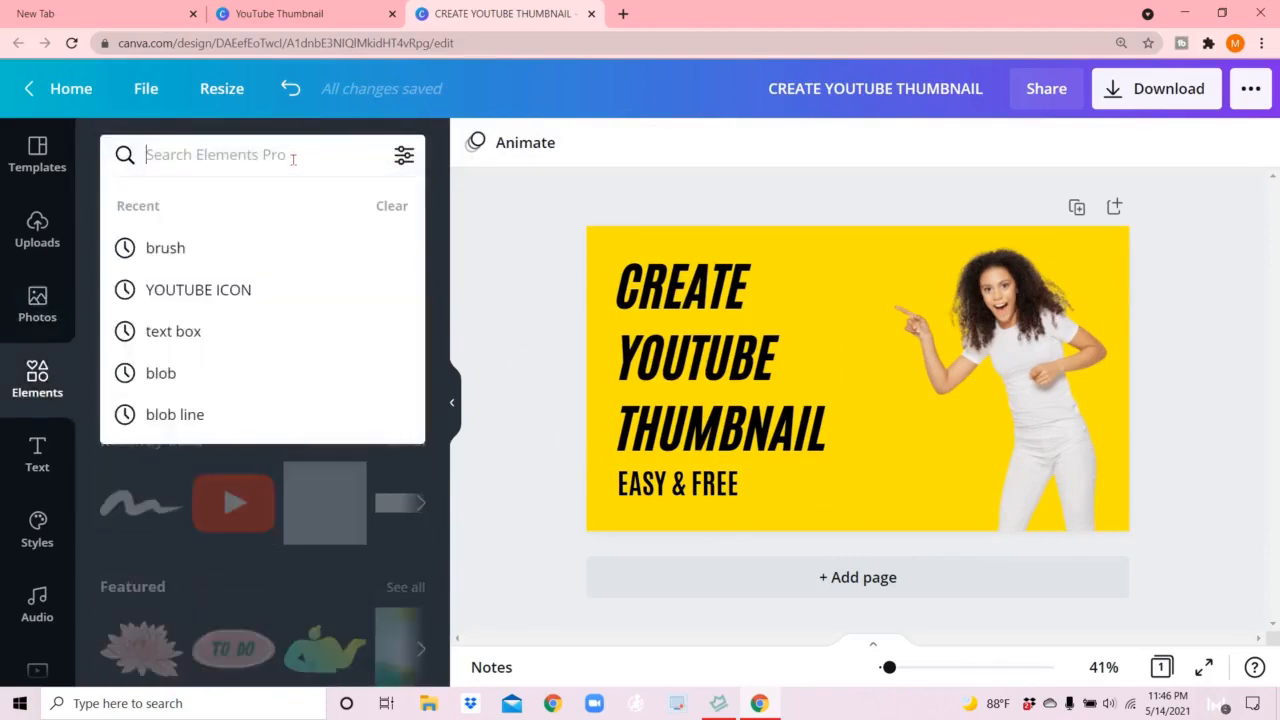
{"action": "type", "text": "YOUTUBE "}
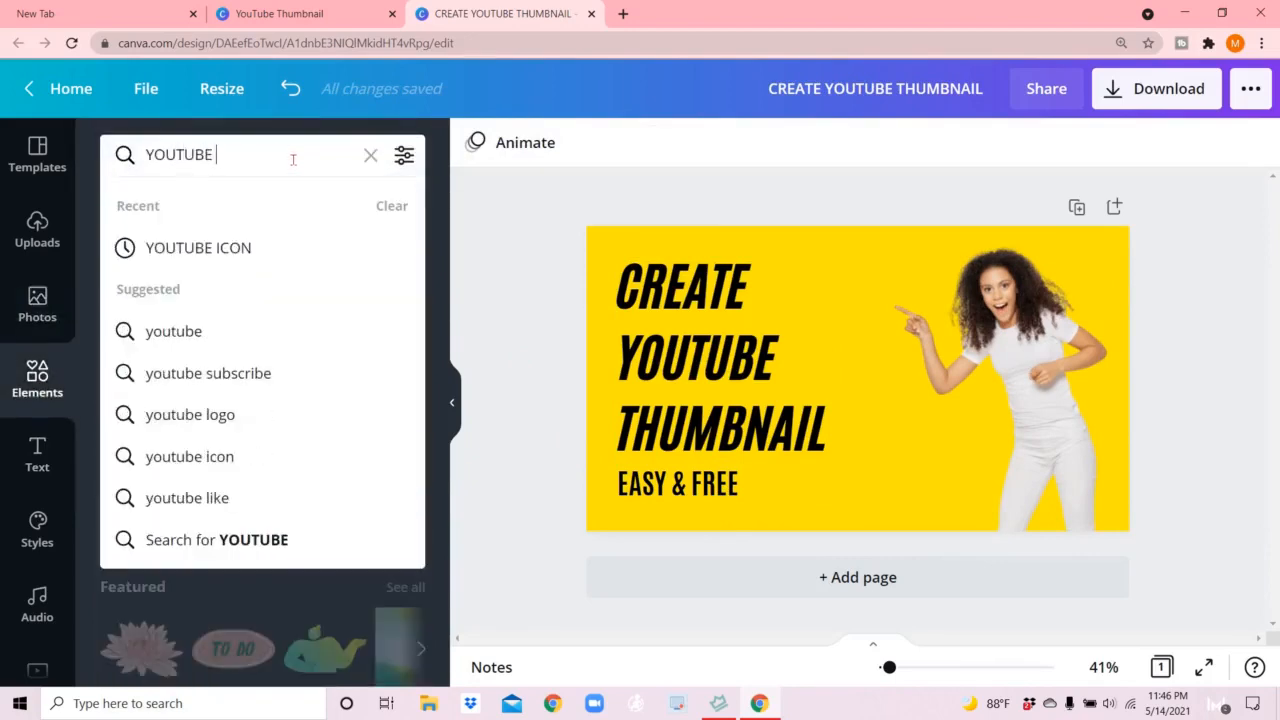
{"action": "type", "text": "ICON"}
{"action": "key", "text": "Return"}
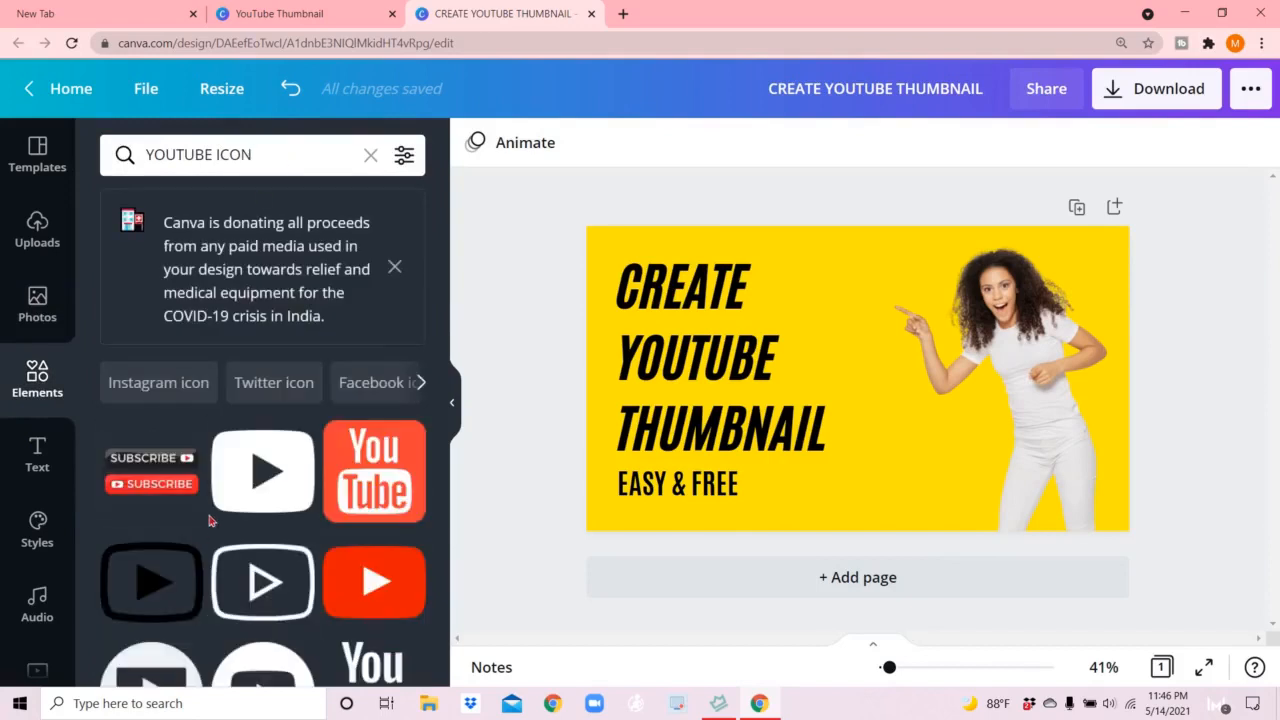
{"action": "scroll", "coordinate": [210, 519], "scroll_direction": "down", "scroll_amount": 3}
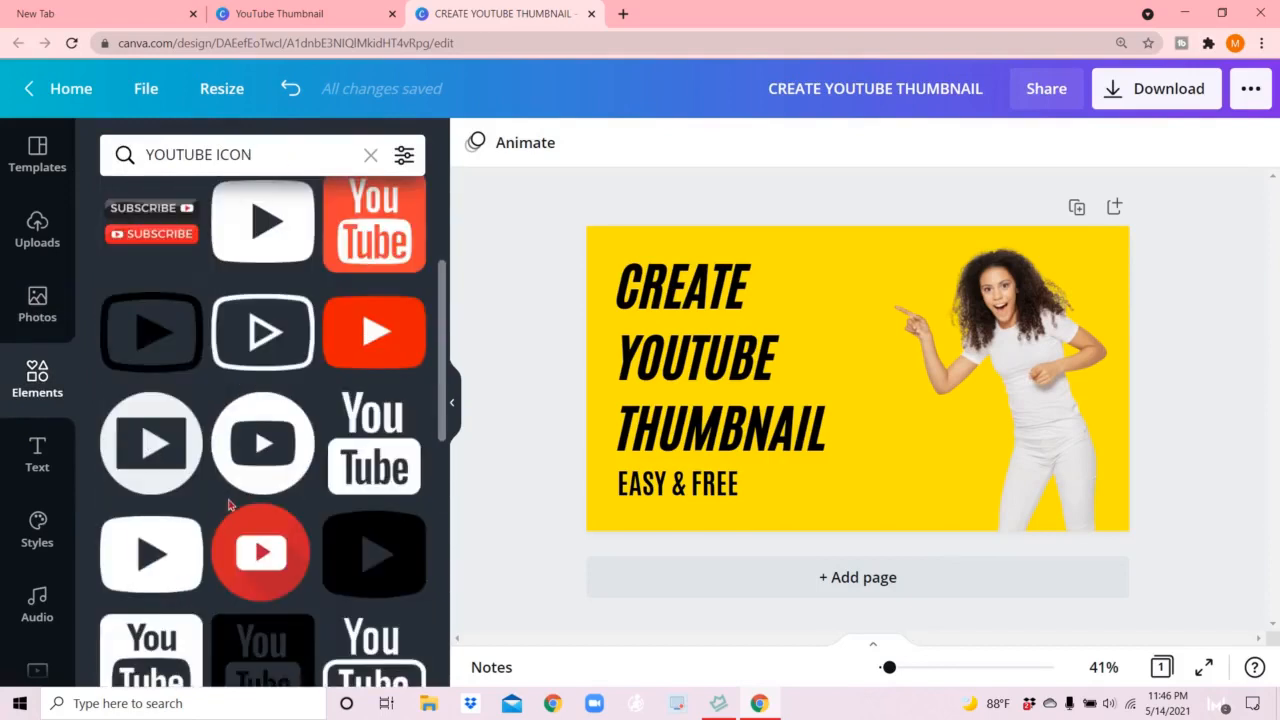
{"action": "left_click", "coordinate": [362, 332]}
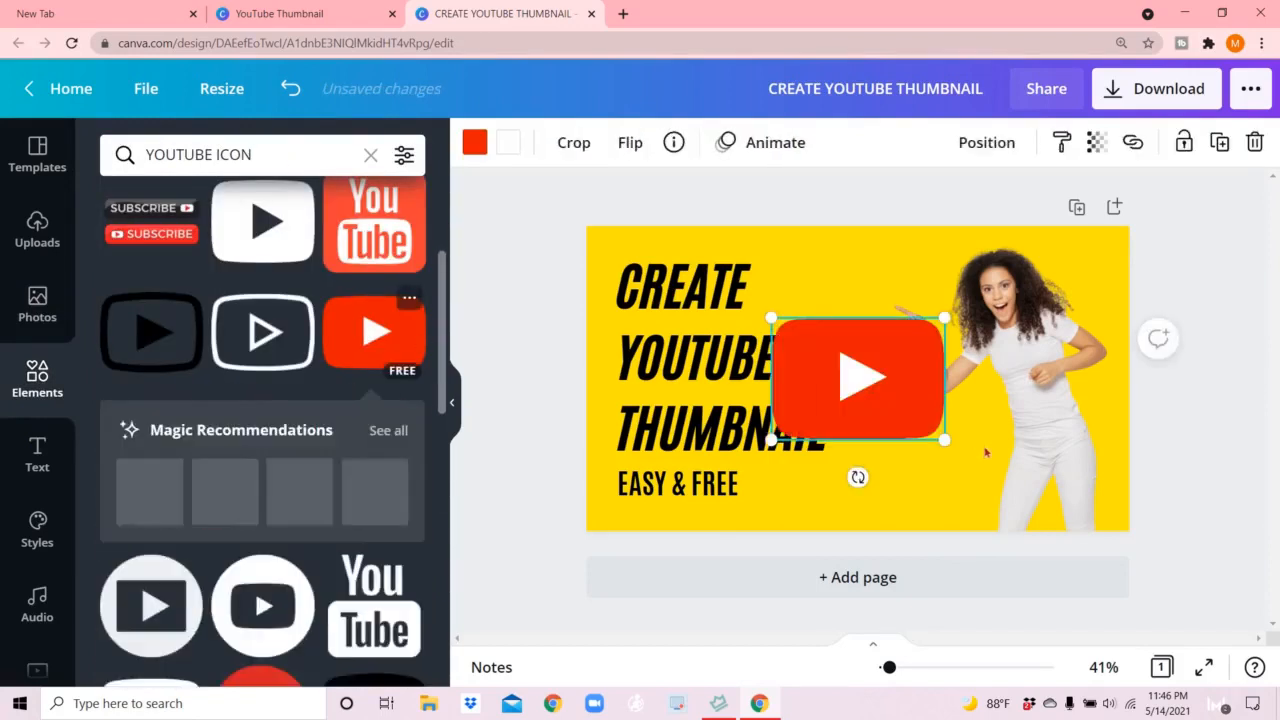
Step: Shrink the YouTube icon, tilt it counterclockwise and place it beside the word CREATE
{"action": "left_click_drag", "start_coordinate": [944, 440], "coordinate": [886, 398]}
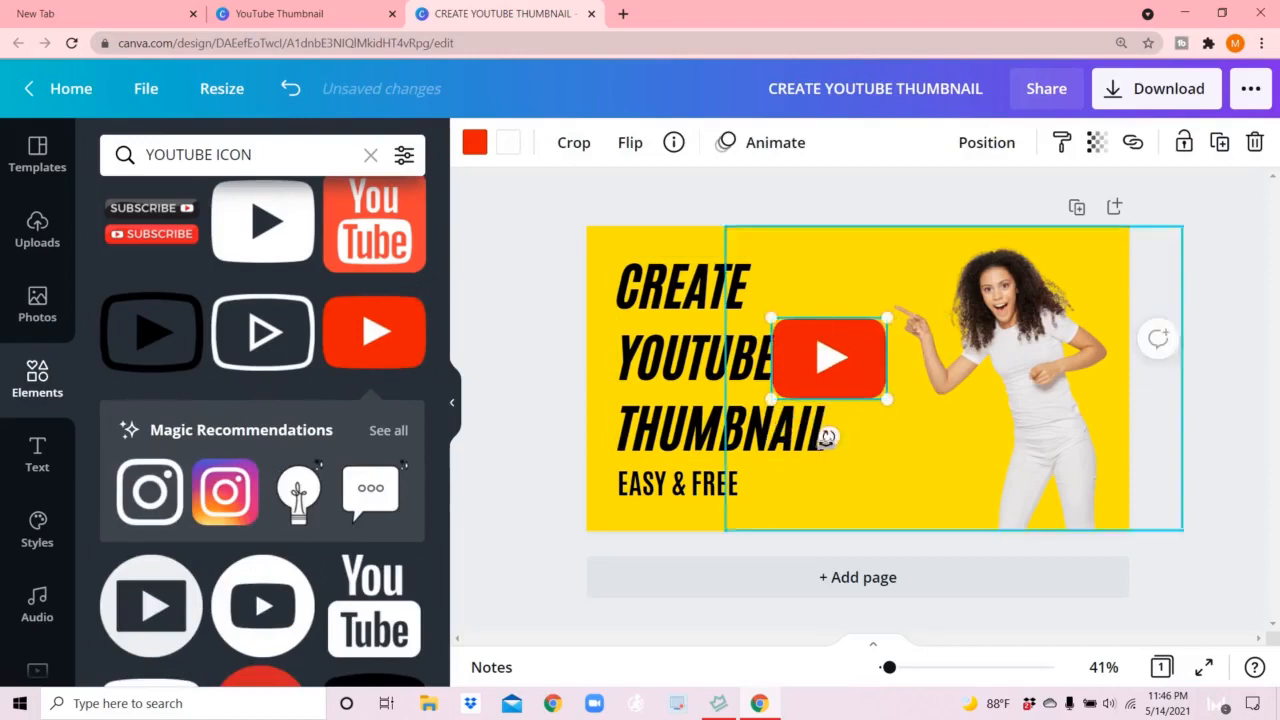
{"action": "left_click_drag", "start_coordinate": [837, 434], "coordinate": [851, 434]}
{"action": "left_click_drag", "start_coordinate": [828, 385], "coordinate": [842, 339]}
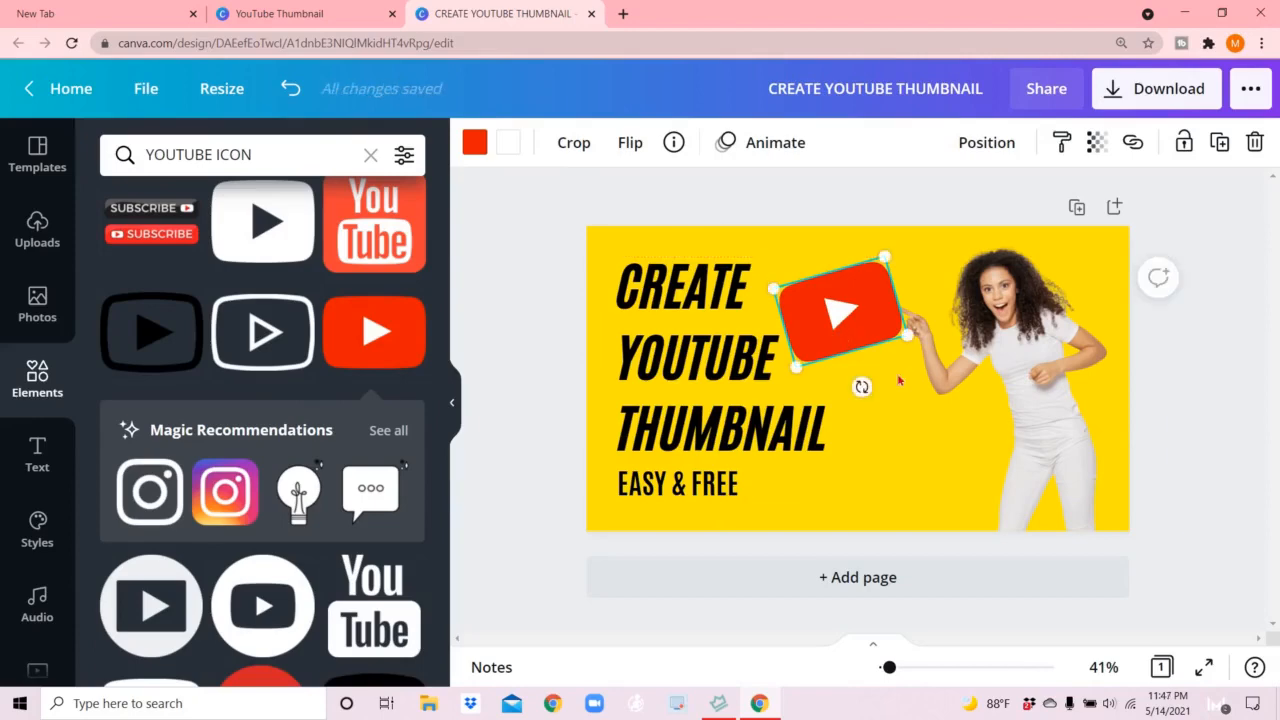
{"action": "left_click_drag", "start_coordinate": [906, 336], "coordinate": [822, 310]}
{"action": "left_click", "coordinate": [548, 424]}
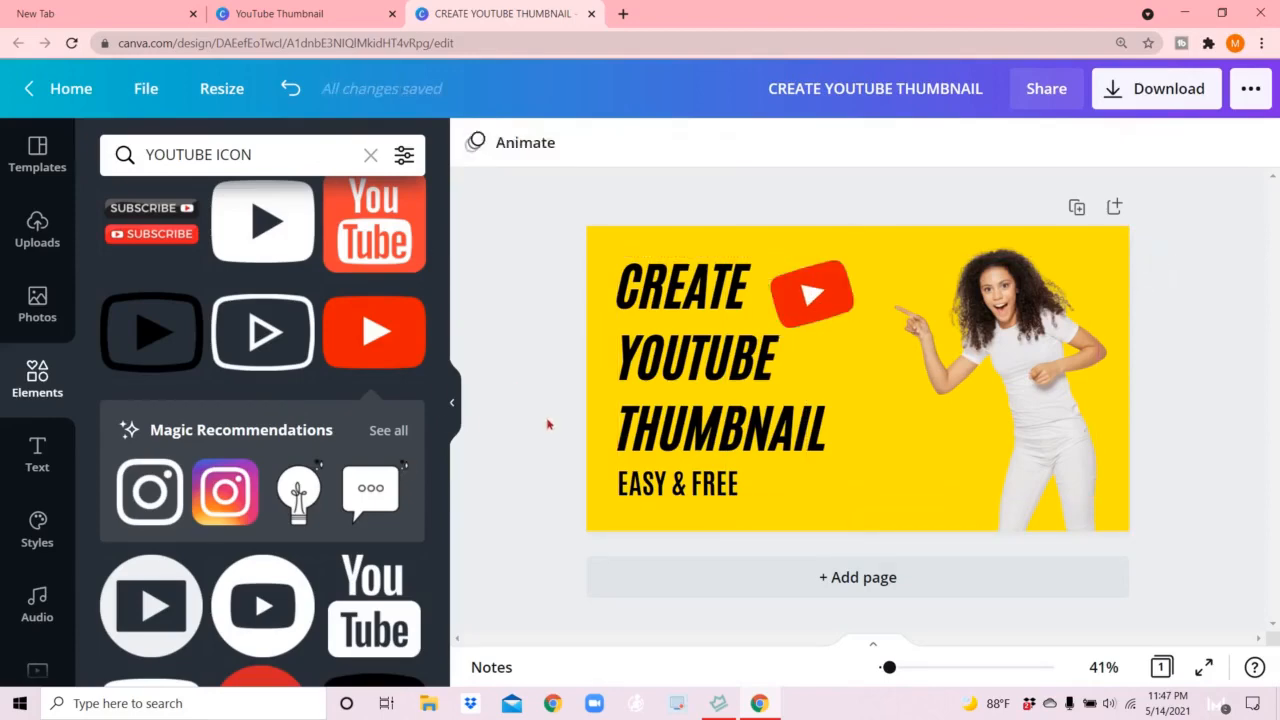
Step: Reduce the YouTube icon's tilt slightly and nudge it to fit beside CREATE
{"action": "left_click", "coordinate": [798, 312]}
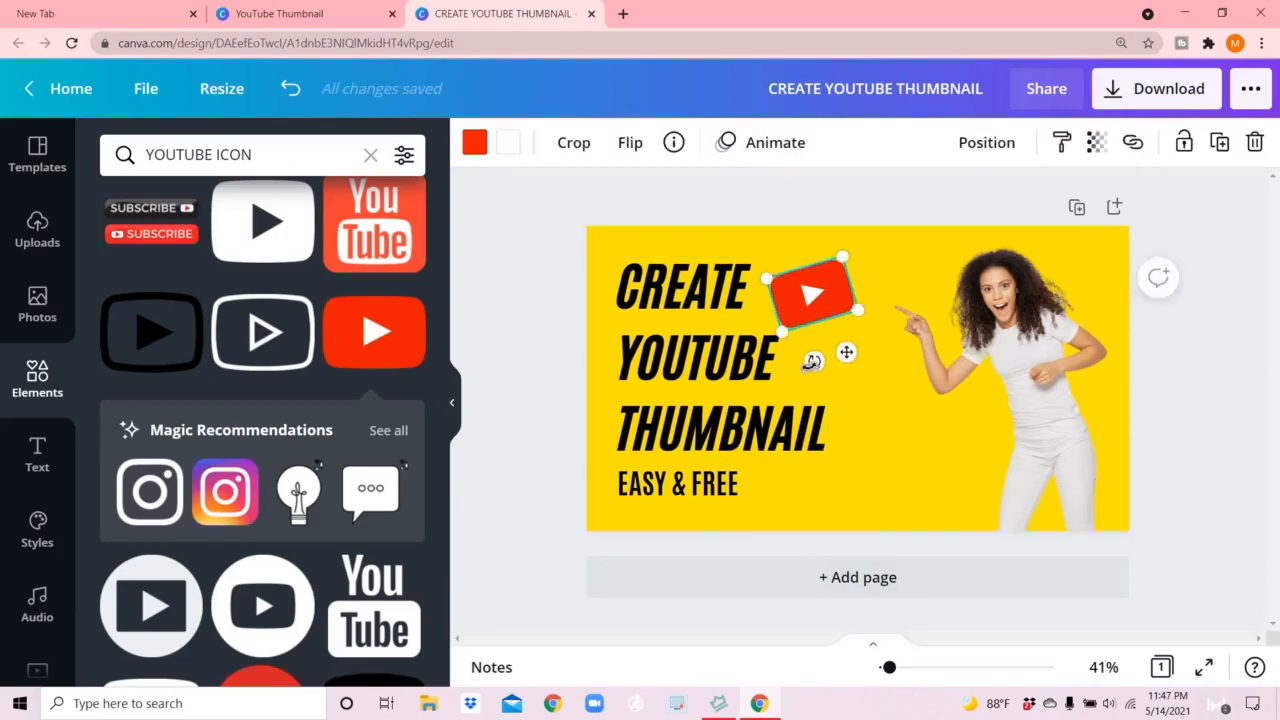
{"action": "left_click_drag", "start_coordinate": [811, 362], "coordinate": [804, 360]}
{"action": "left_click_drag", "start_coordinate": [803, 309], "coordinate": [820, 308]}
{"action": "left_click", "coordinate": [517, 398]}
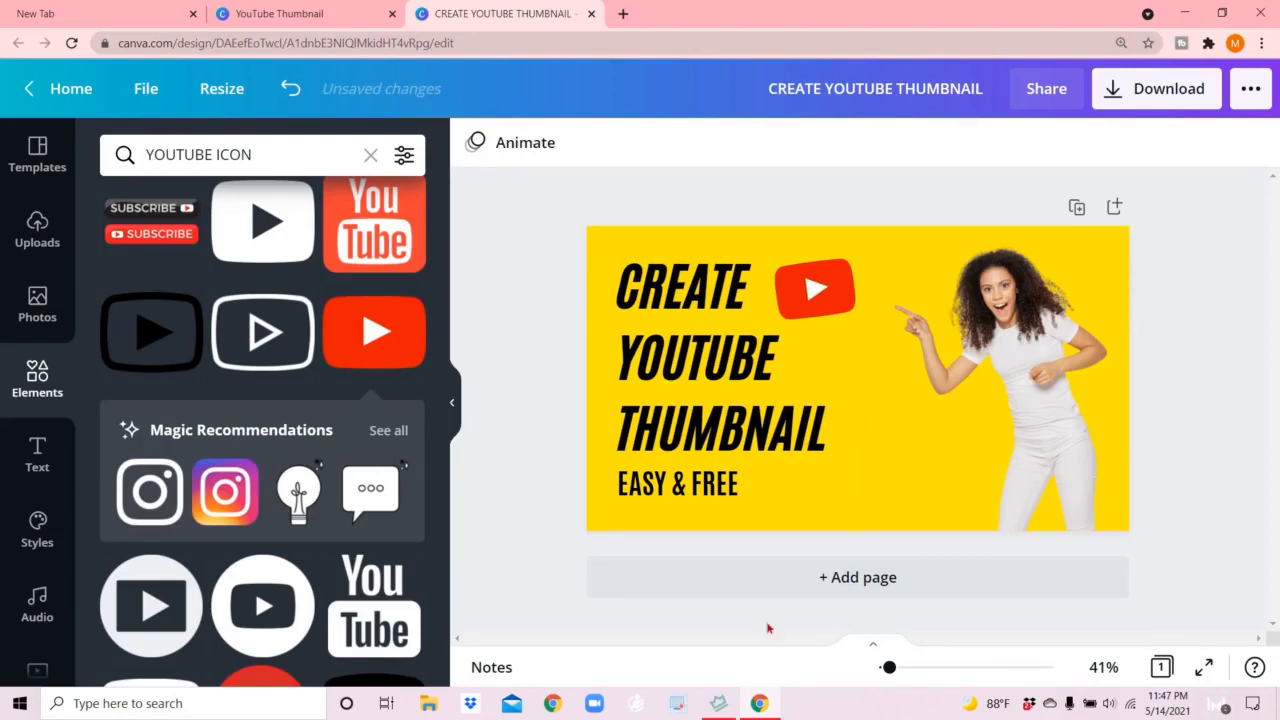
Step: Move the woman's cutout left so her finger points at the YouTube icon, and trim the photo's empty side margins
{"action": "left_click_drag", "start_coordinate": [1017, 423], "coordinate": [982, 412]}
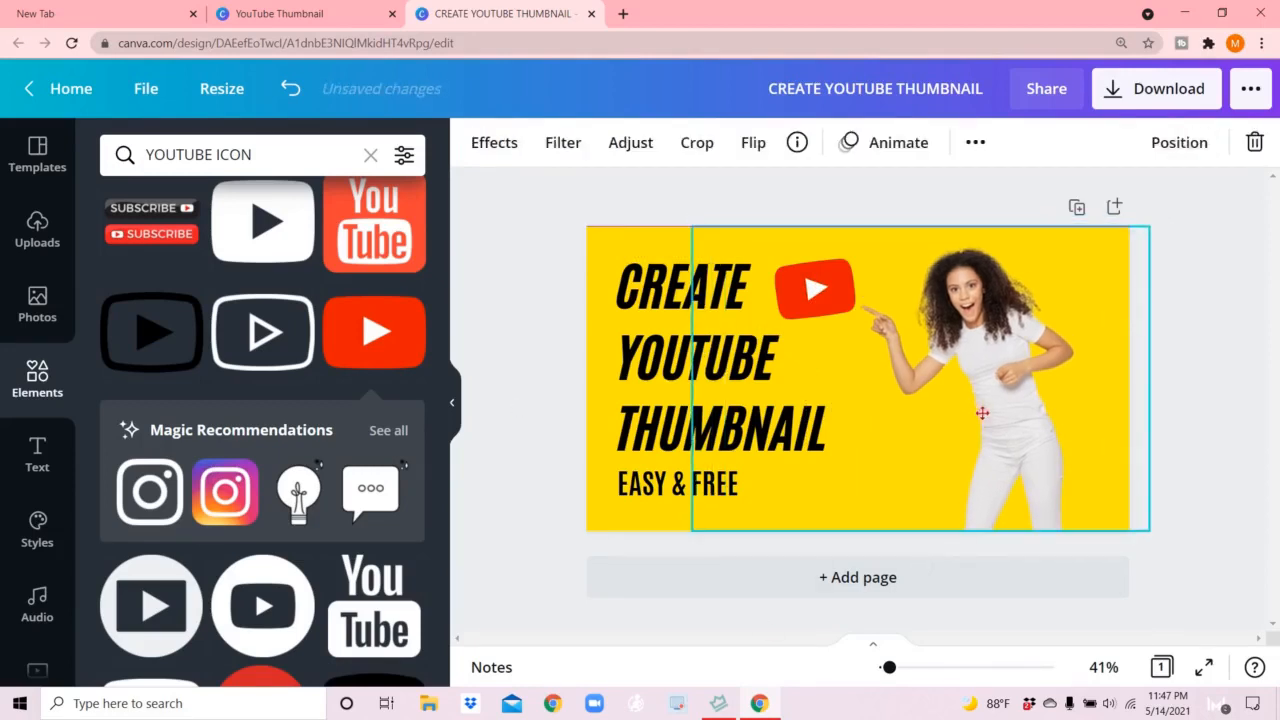
{"action": "left_click_drag", "start_coordinate": [692, 378], "coordinate": [858, 376]}
{"action": "left_click_drag", "start_coordinate": [1140, 377], "coordinate": [1129, 395]}
{"action": "left_click", "coordinate": [576, 464]}
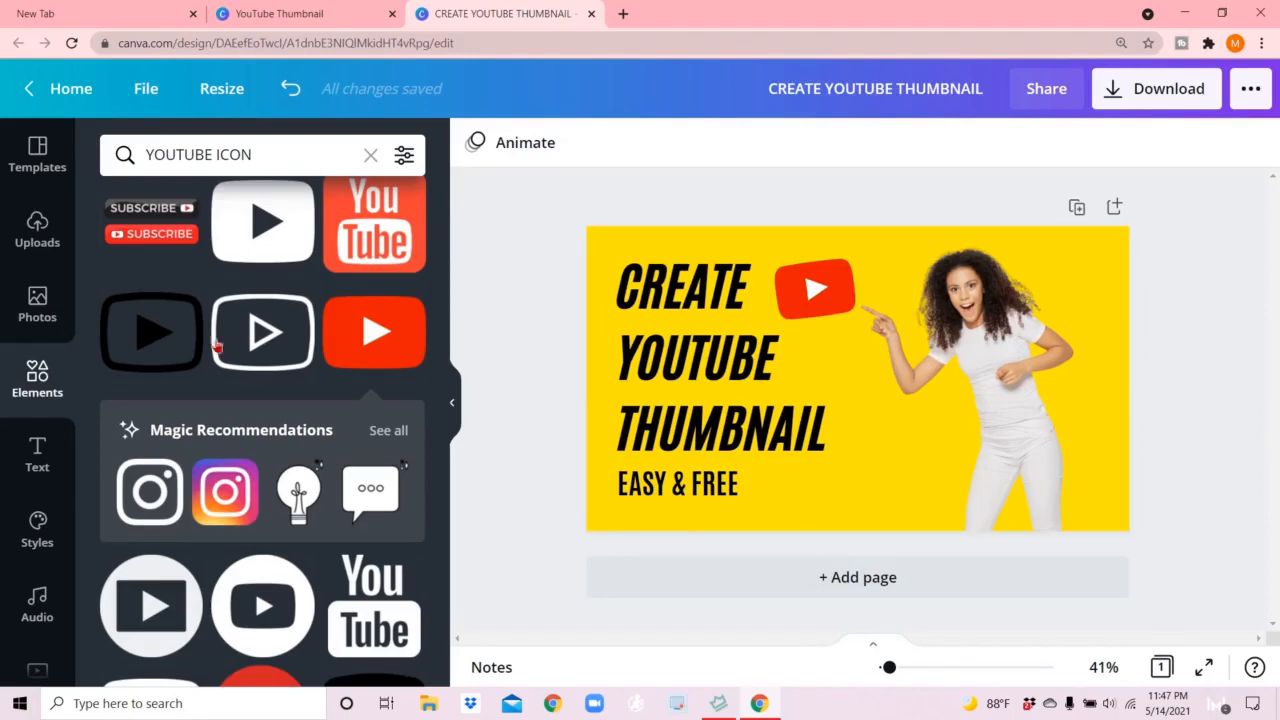
Step: Try to underline the EASY & FREE subheading with a solid line element, placed beneath it and shortened to about its width
{"action": "left_click", "coordinate": [26, 388]}
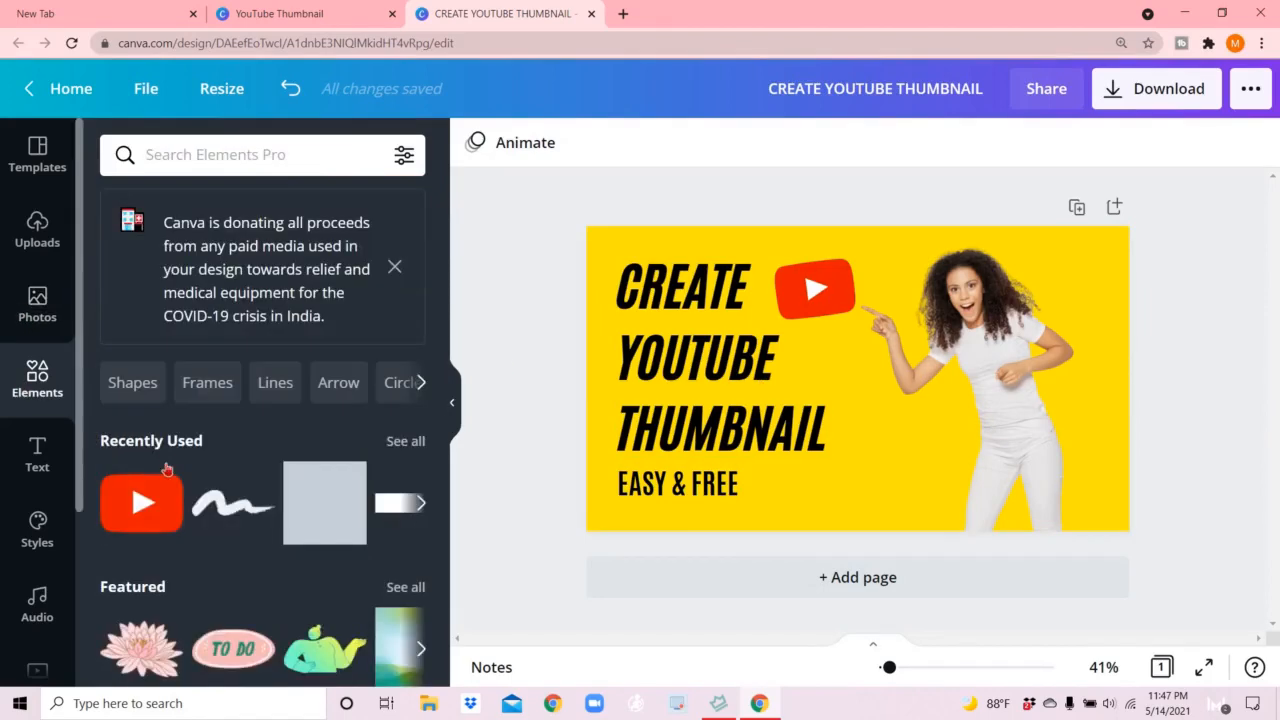
{"action": "scroll", "coordinate": [223, 460], "scroll_direction": "down", "scroll_amount": 4}
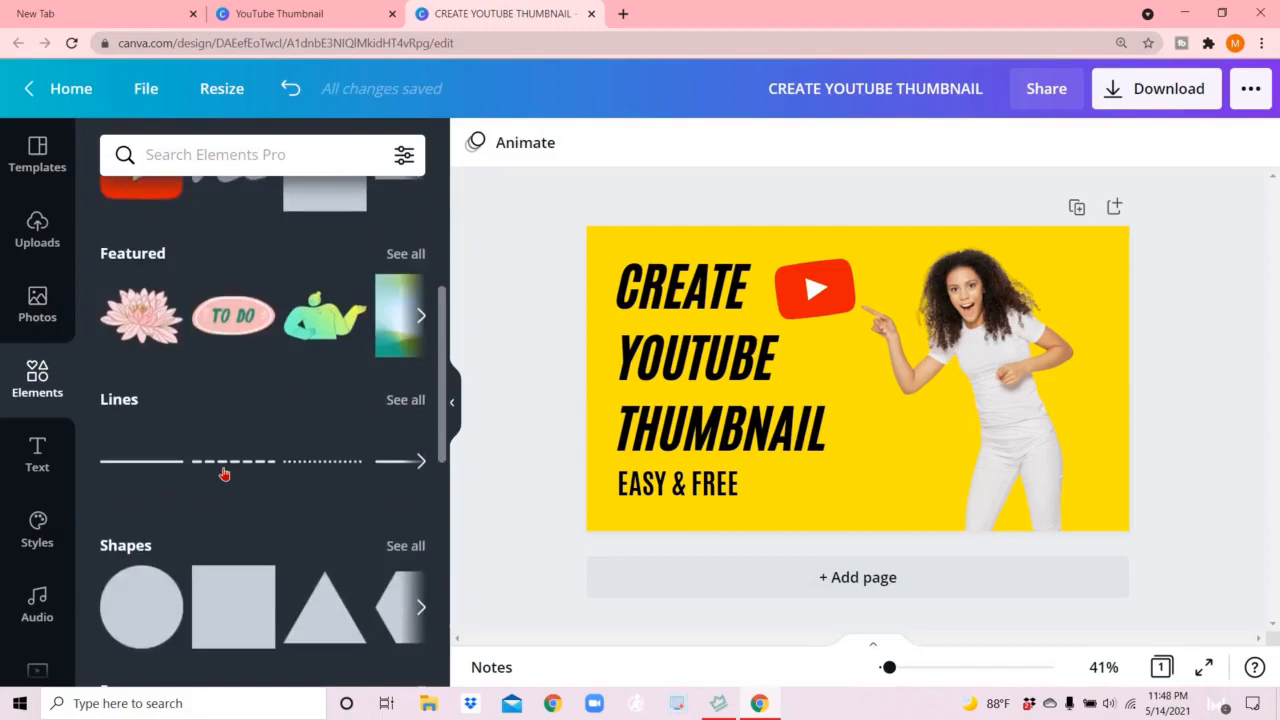
{"action": "left_click", "coordinate": [145, 467]}
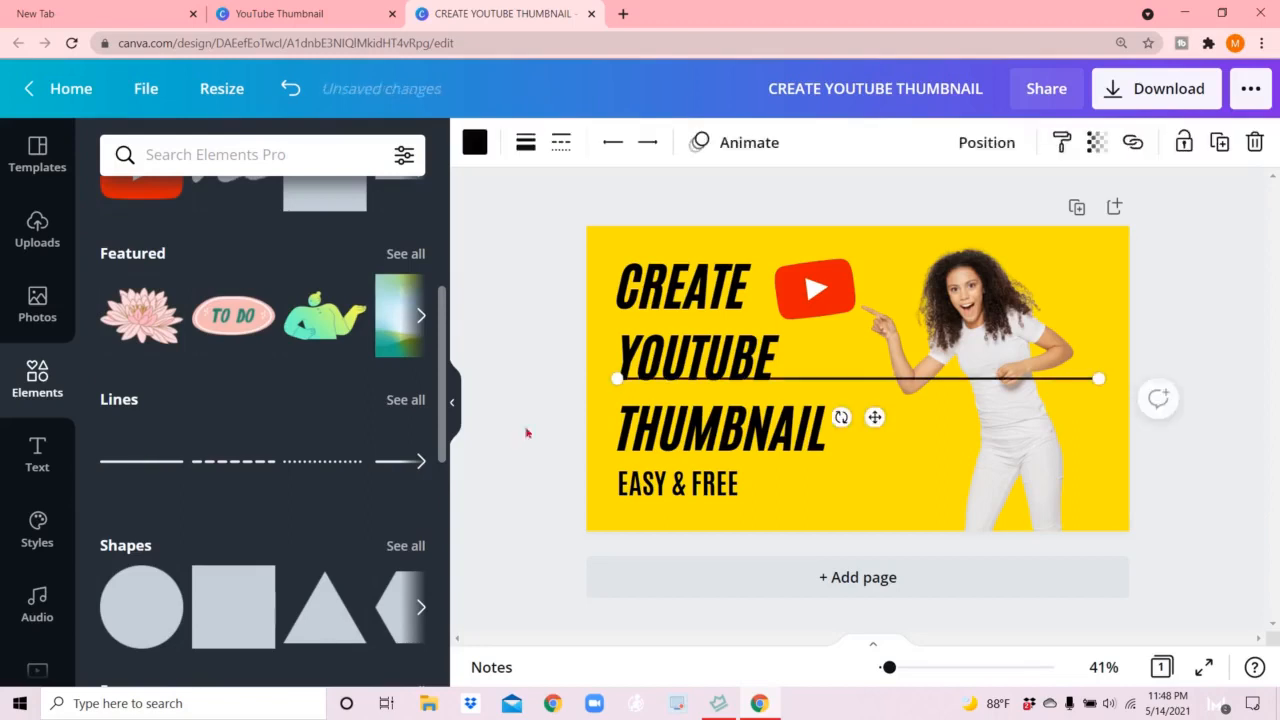
{"action": "left_click_drag", "start_coordinate": [859, 506], "coordinate": [880, 544]}
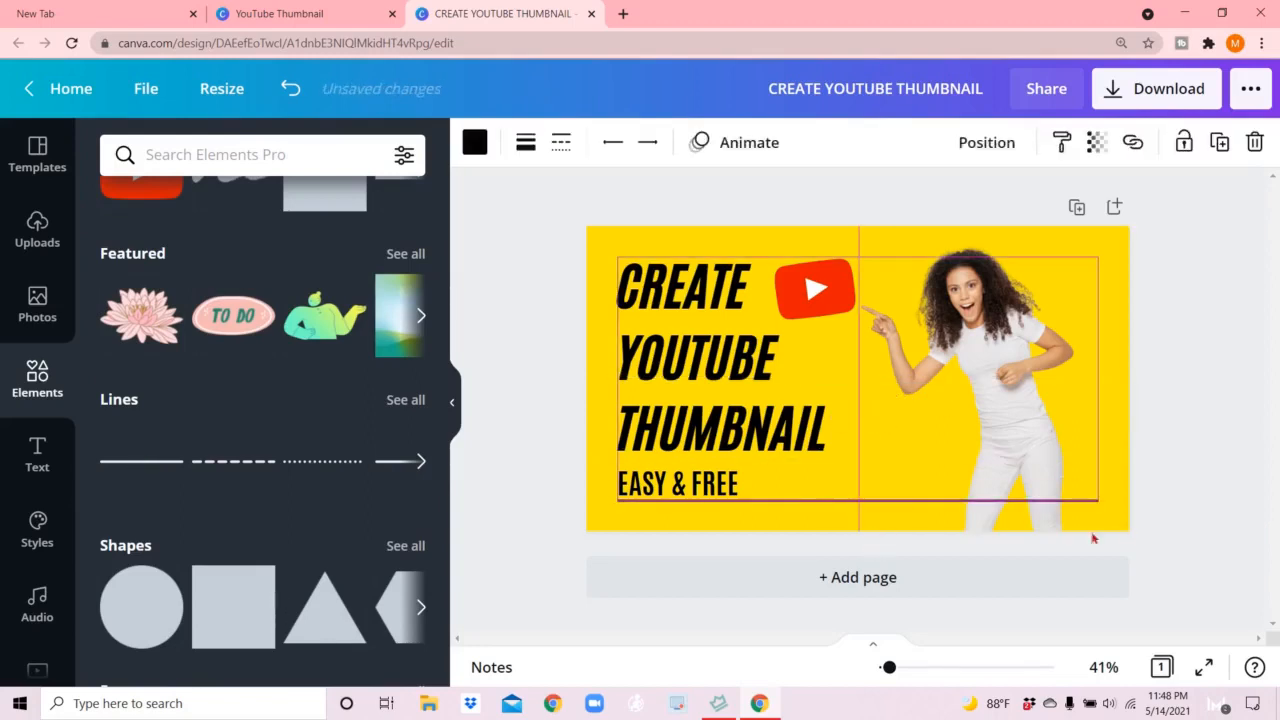
{"action": "left_click_drag", "start_coordinate": [1096, 500], "coordinate": [758, 503]}
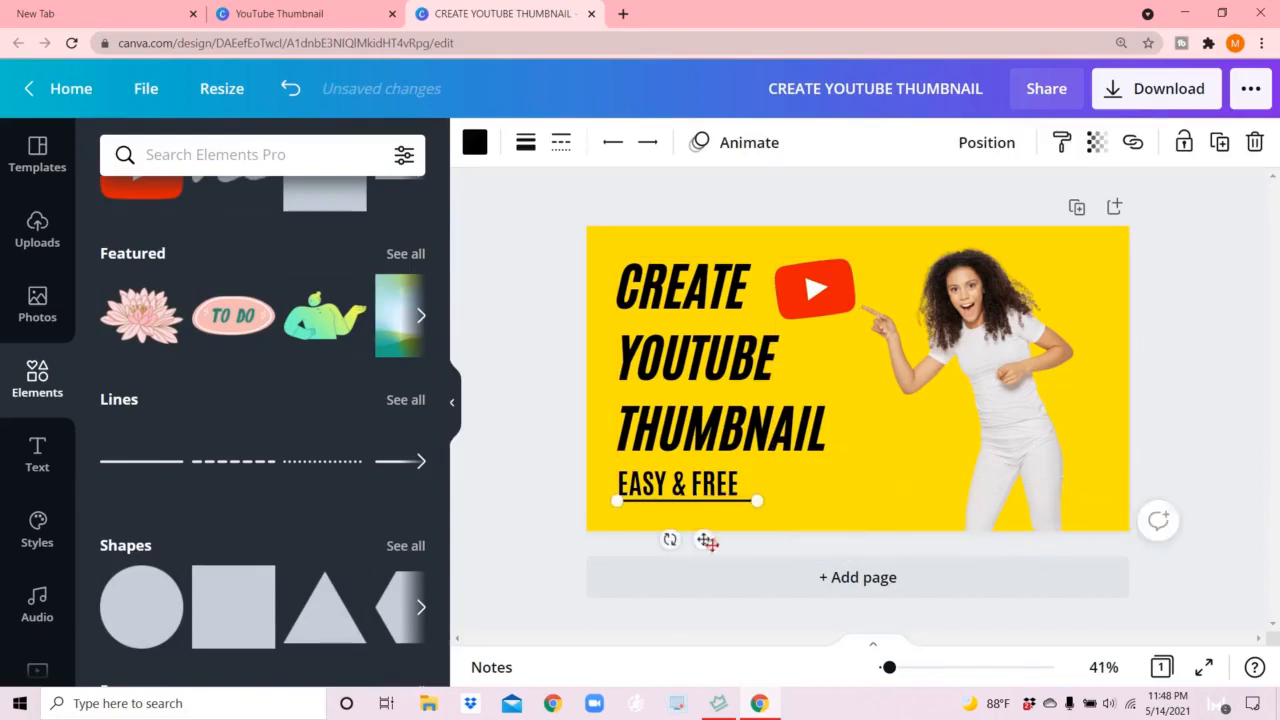
Step: Undo the line's shortening, placement and insertion
{"action": "left_click", "coordinate": [290, 90]}
{"action": "left_click", "coordinate": [290, 90]}
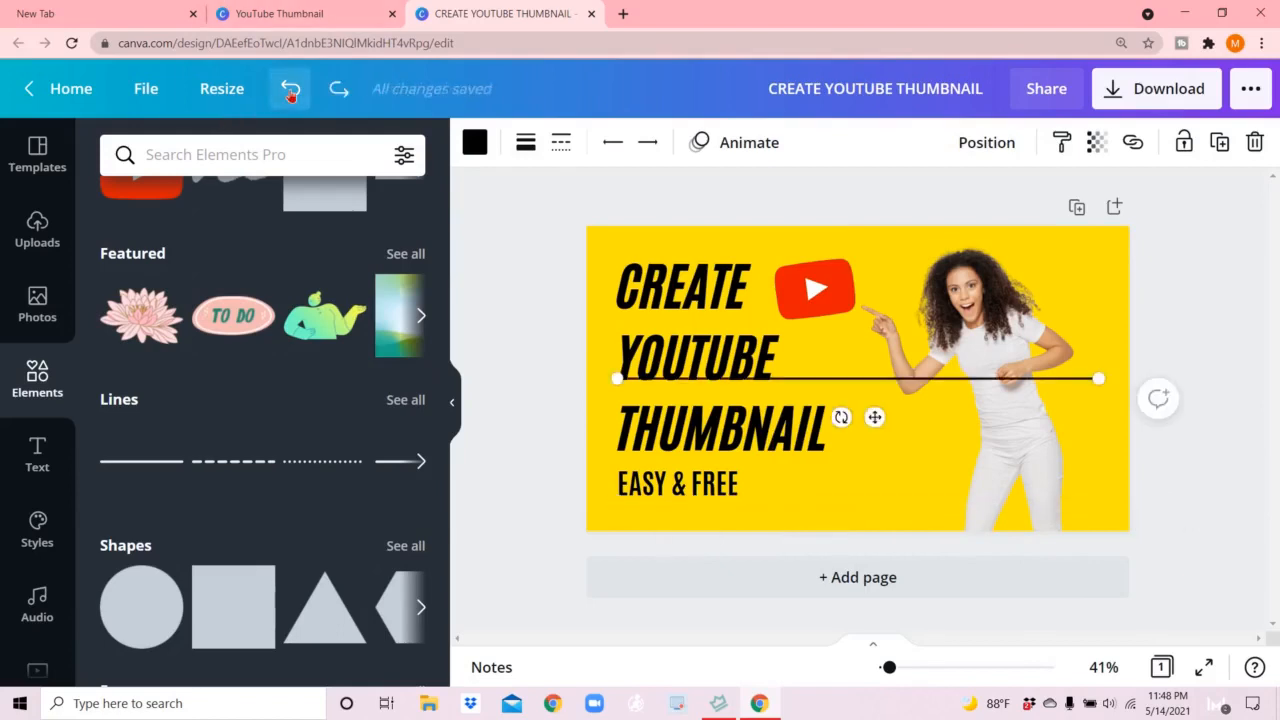
{"action": "left_click", "coordinate": [290, 90]}
{"action": "left_click", "coordinate": [290, 90]}
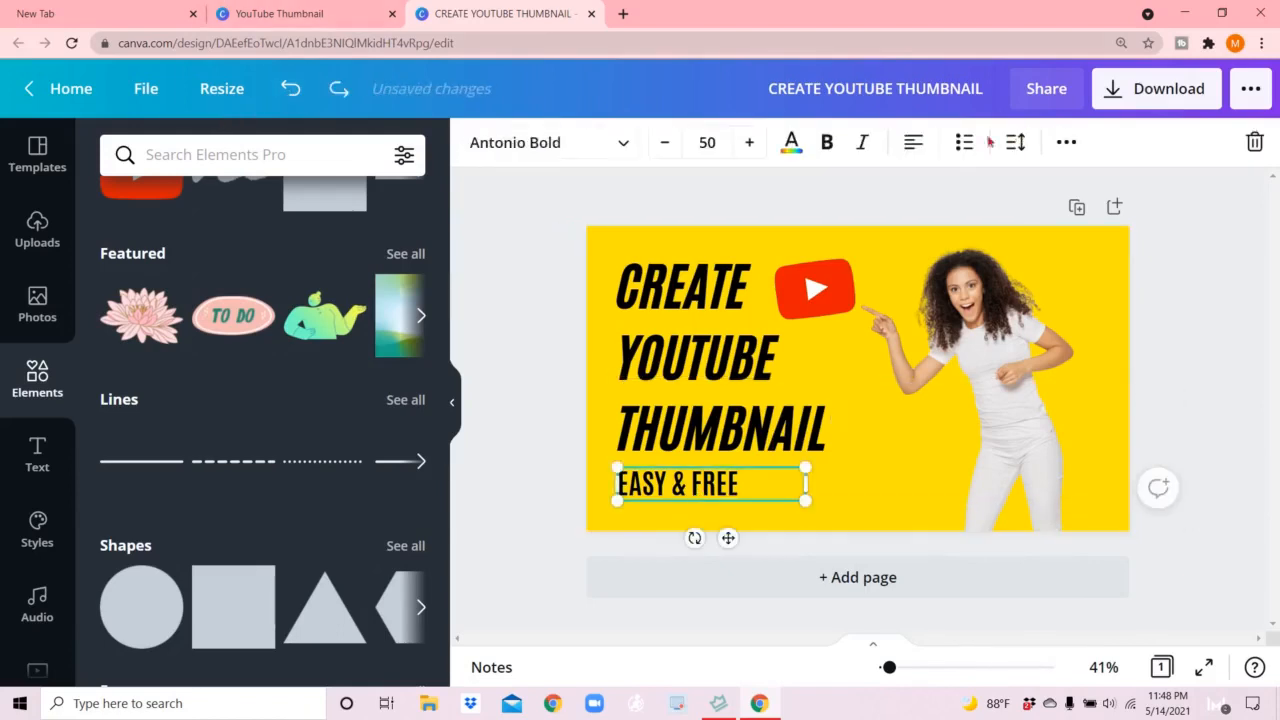
Step: Underline the EASY & FREE subheading with text formatting
{"action": "left_click", "coordinate": [1066, 143]}
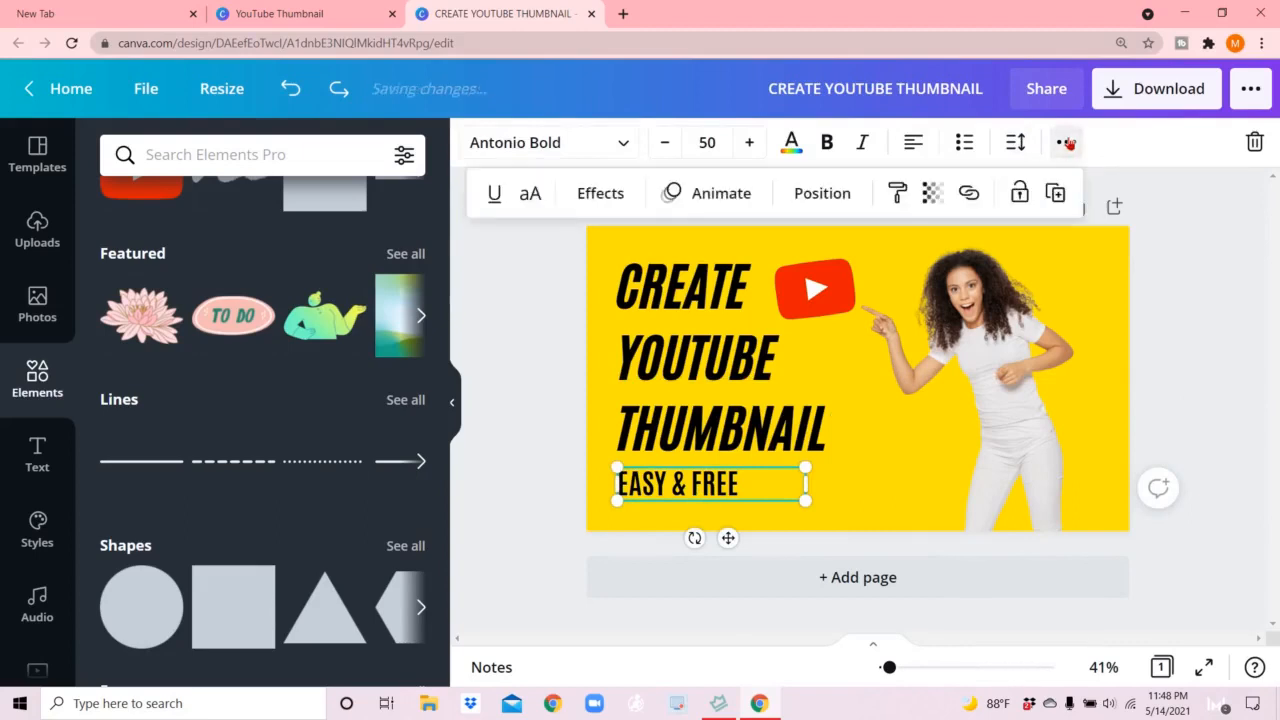
{"action": "left_click", "coordinate": [490, 200]}
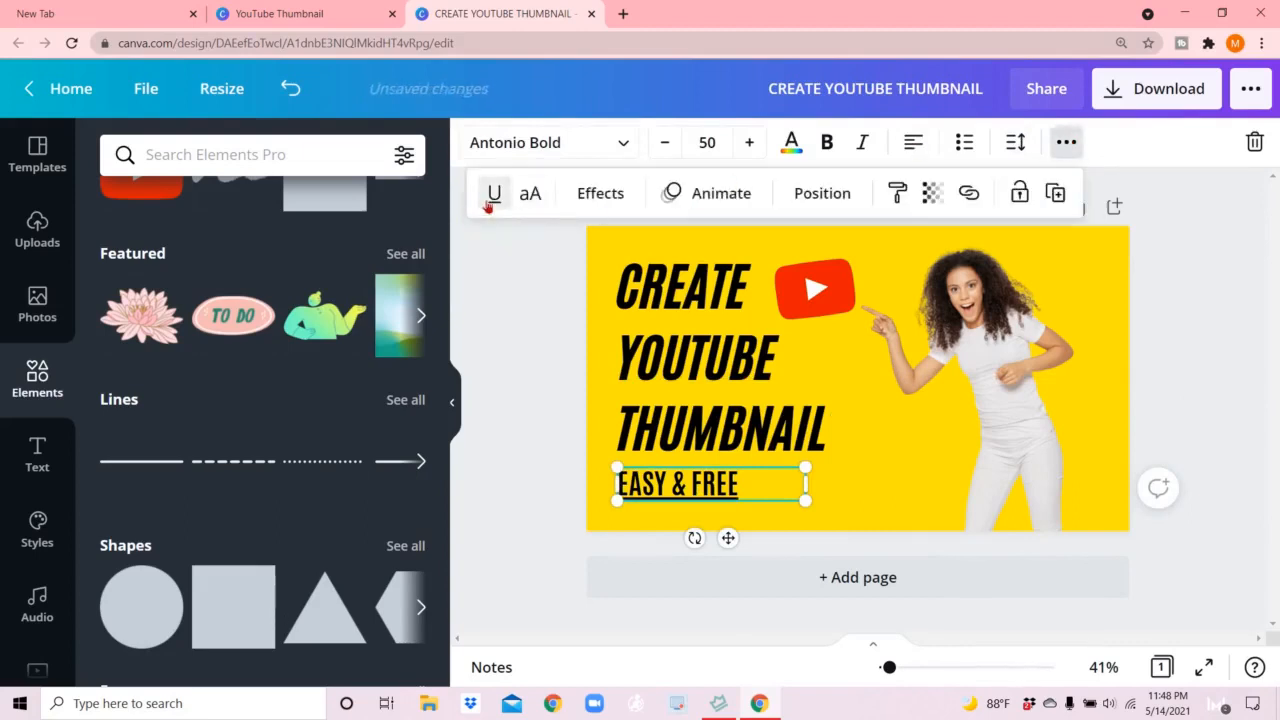
{"action": "left_click", "coordinate": [541, 547]}
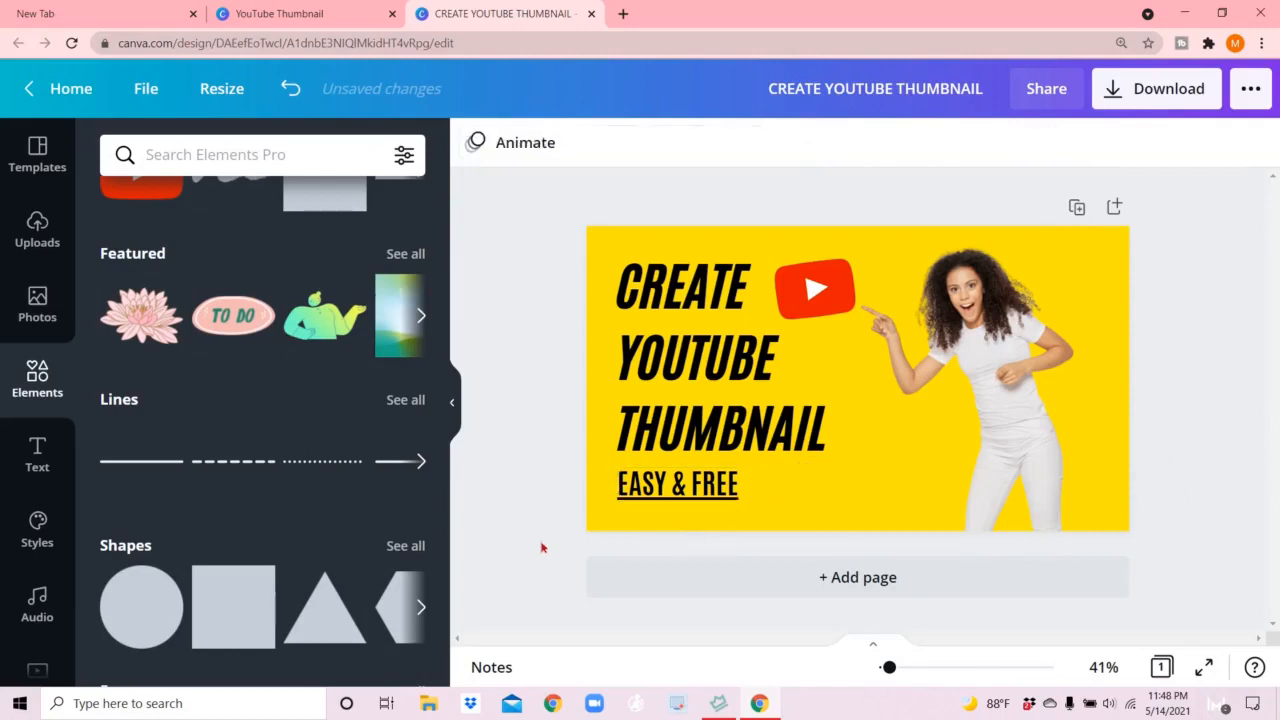
Step: Search the elements for TEXT BOX and narrow the search to Rectangle text box
{"action": "left_click", "coordinate": [646, 490]}
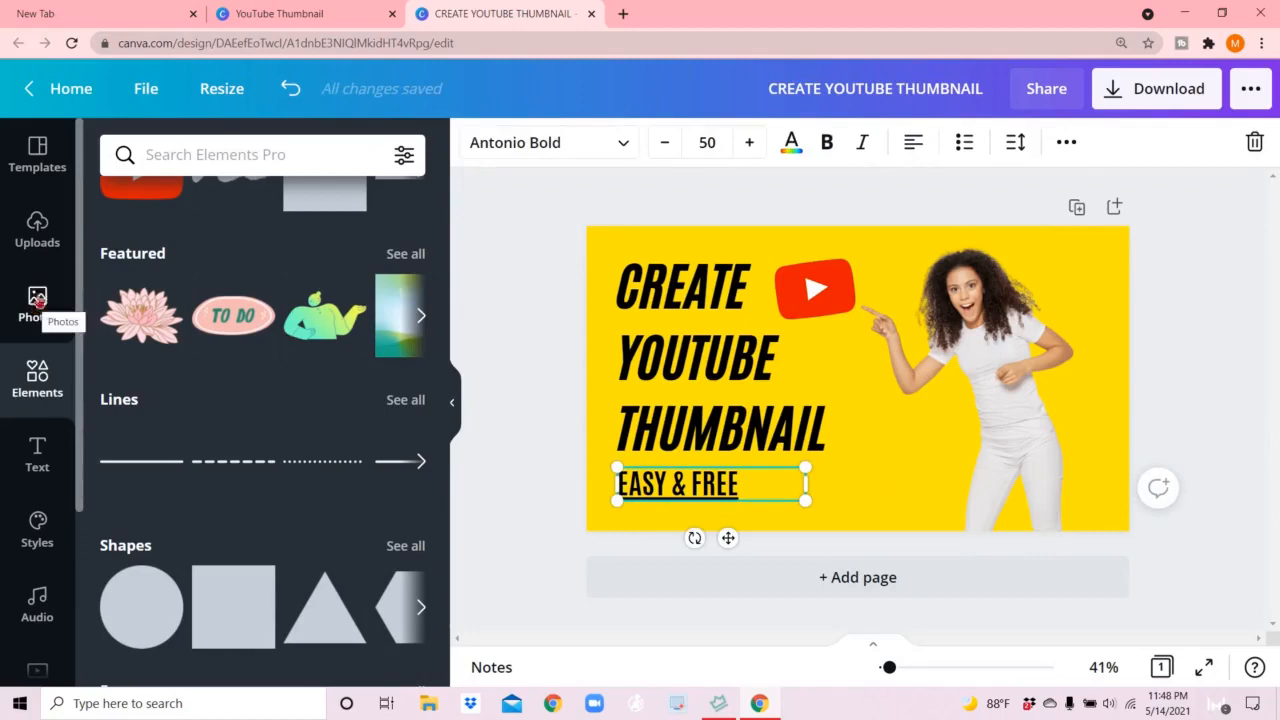
{"action": "left_click", "coordinate": [204, 157]}
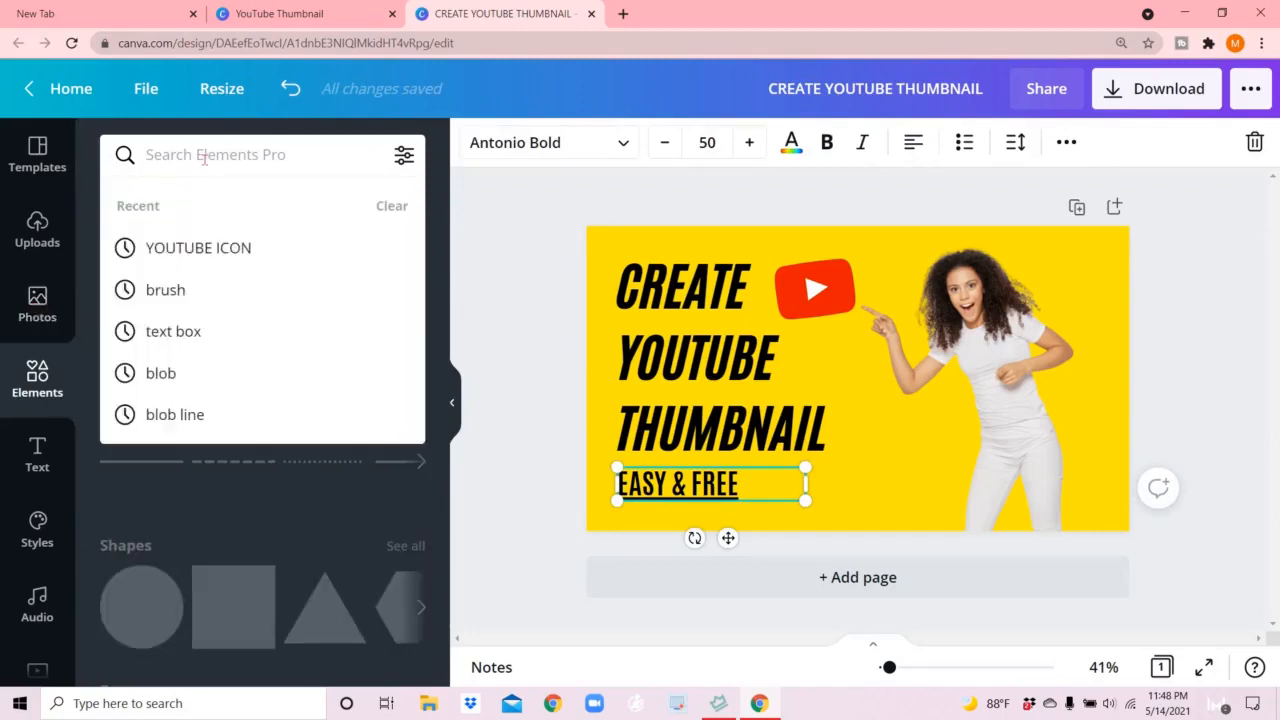
{"action": "type", "text": "TEXT BOX"}
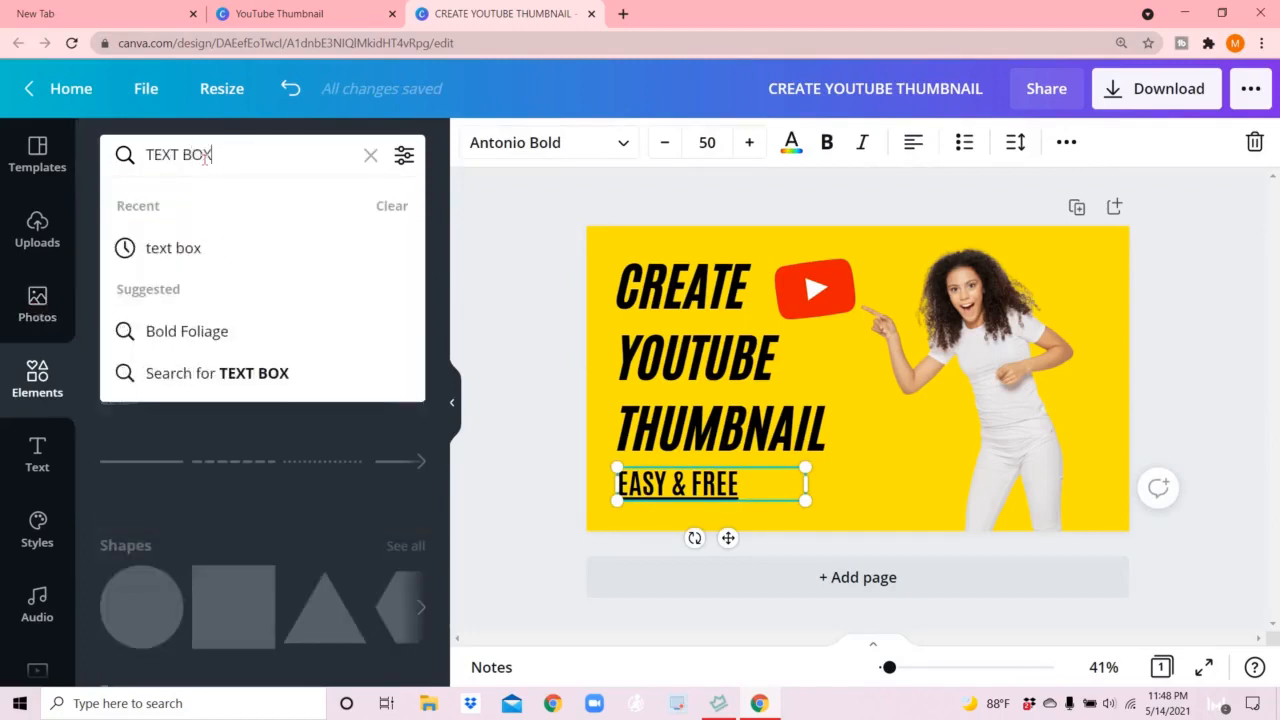
{"action": "key", "text": "Return"}
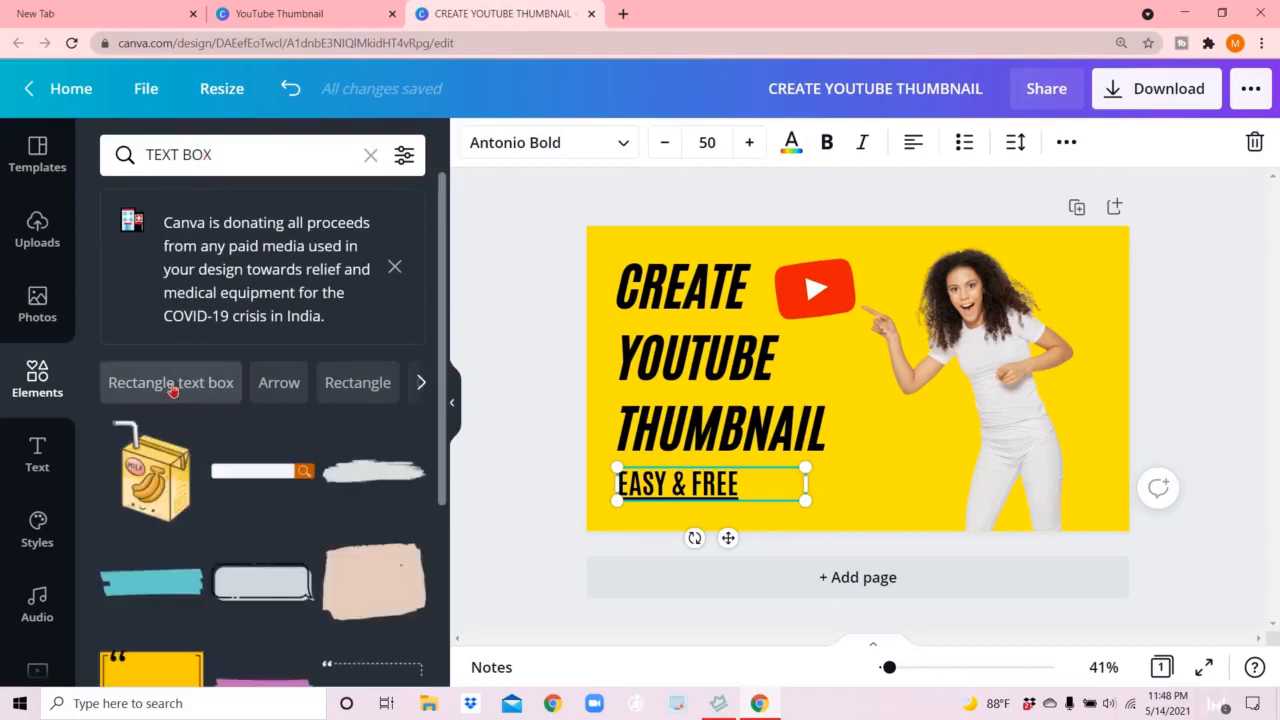
{"action": "left_click", "coordinate": [171, 385]}
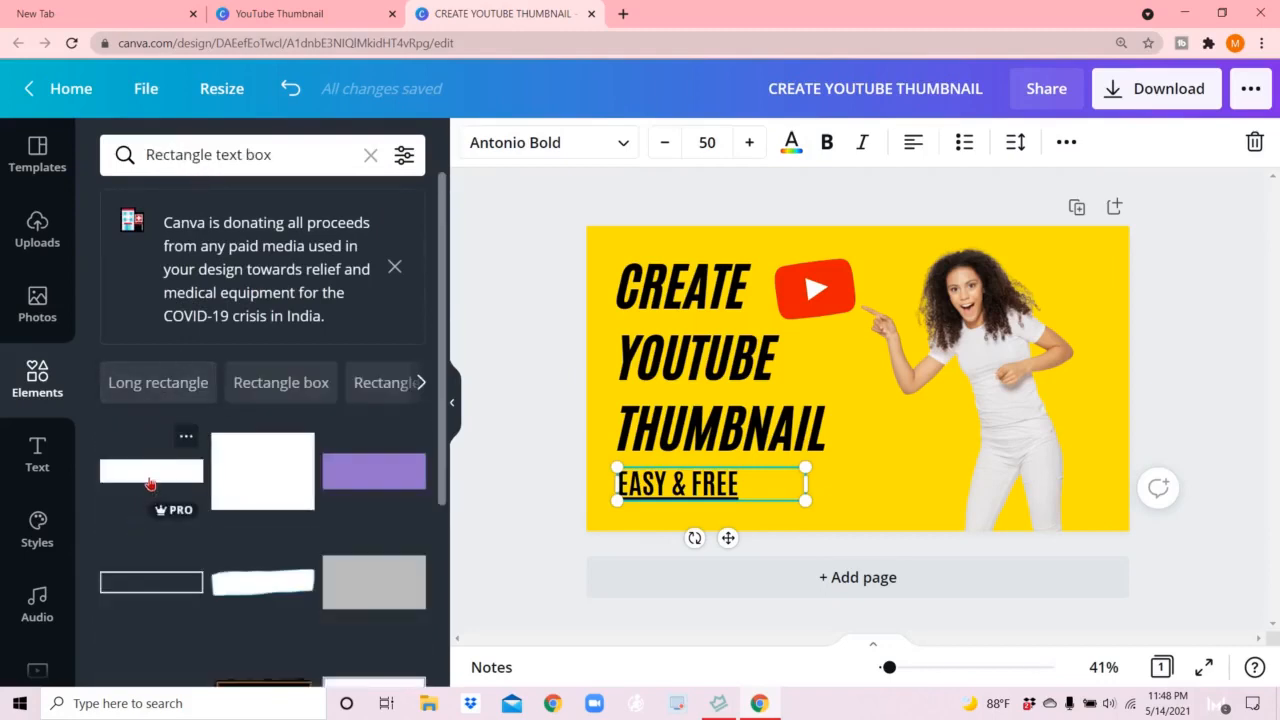
Step: Add the long plain rectangle, place it over the EASY & FREE subheading and shrink it slightly
{"action": "left_click", "coordinate": [149, 484]}
{"action": "left_click_drag", "start_coordinate": [861, 381], "coordinate": [731, 486]}
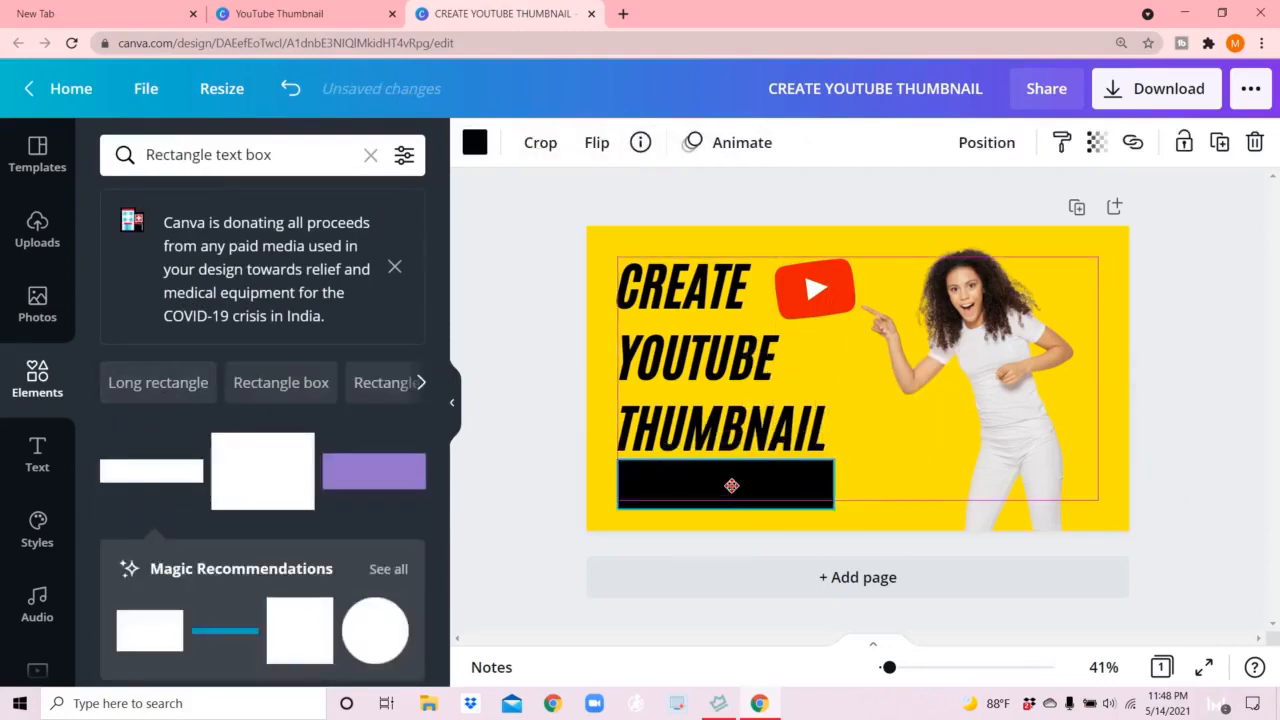
{"action": "left_click_drag", "start_coordinate": [834, 512], "coordinate": [815, 504]}
Step: Recolour the rectangle with the near-white shade of The Deep Blue palette as a backdrop for the subheading
{"action": "left_click", "coordinate": [478, 145]}
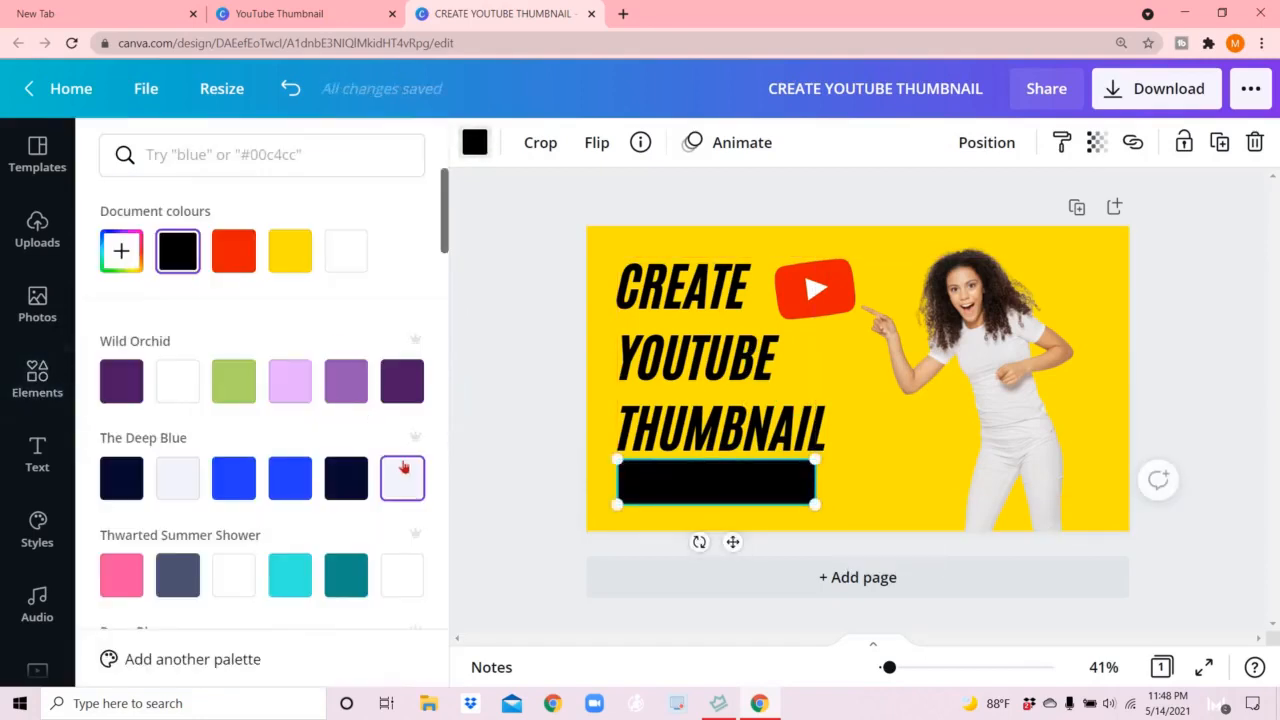
{"action": "left_click", "coordinate": [402, 472]}
{"action": "mouse_move", "coordinate": [815, 505]}
{"action": "left_mouse_down"}
{"action": "mouse_move", "coordinate": [774, 519]}
{"action": "mouse_move", "coordinate": [813, 525]}
{"action": "mouse_move", "coordinate": [816, 505]}
{"action": "left_mouse_up"}
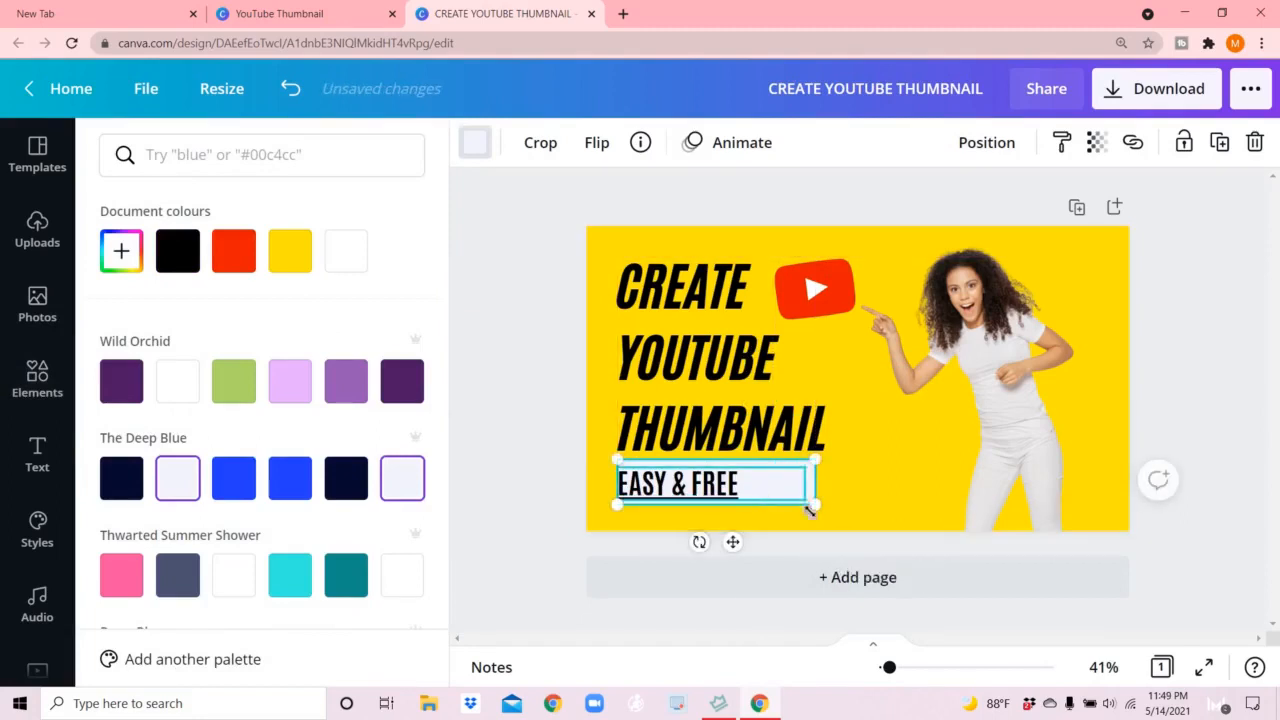
{"action": "left_click", "coordinate": [543, 421]}
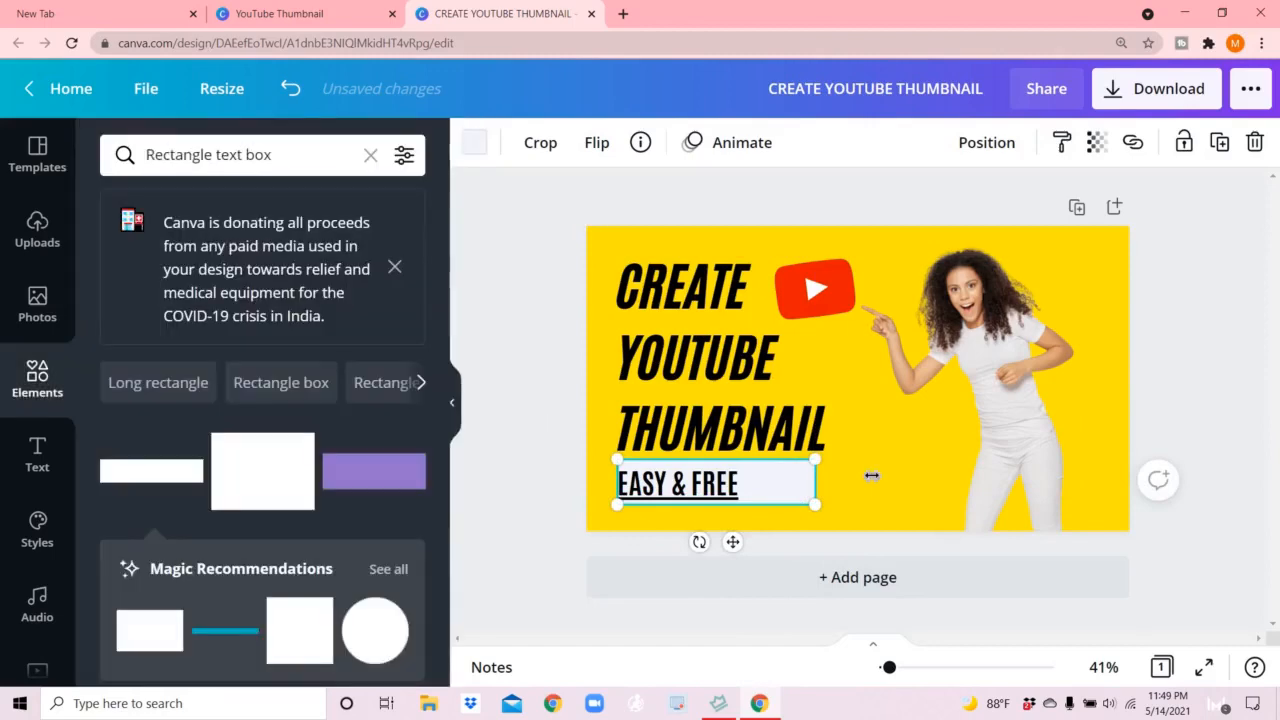
{"action": "left_click", "coordinate": [870, 478]}
{"action": "left_click", "coordinate": [826, 508]}
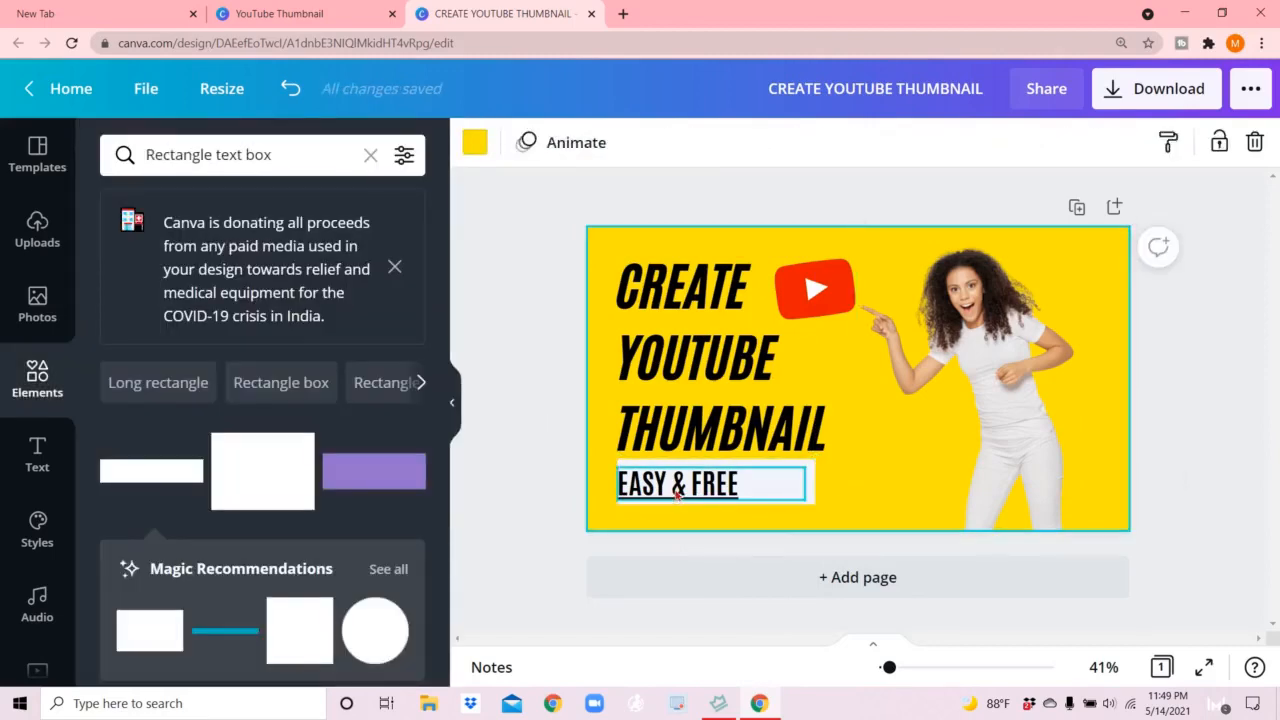
Step: Remove the underline from EASY & FREE and keep the text aligned with the title's left edge on its backdrop
{"action": "left_click", "coordinate": [671, 497]}
{"action": "left_click", "coordinate": [1066, 143]}
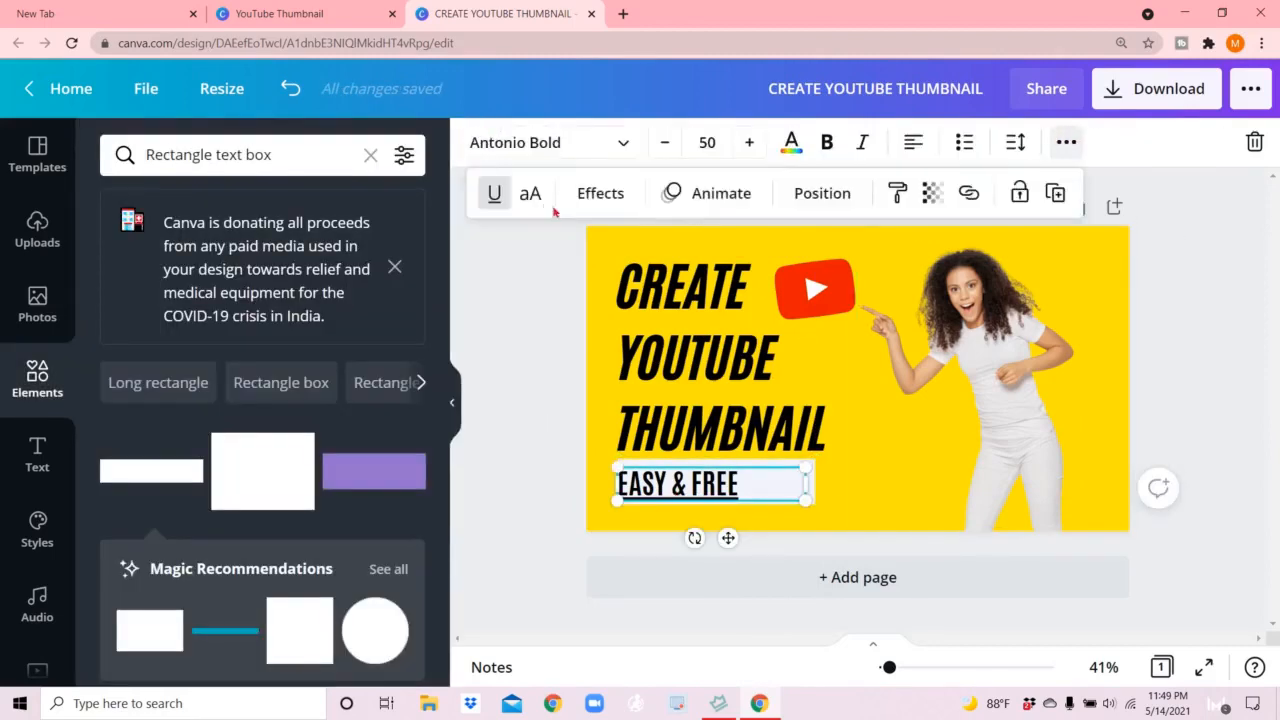
{"action": "left_click", "coordinate": [498, 202]}
{"action": "left_click", "coordinate": [530, 560]}
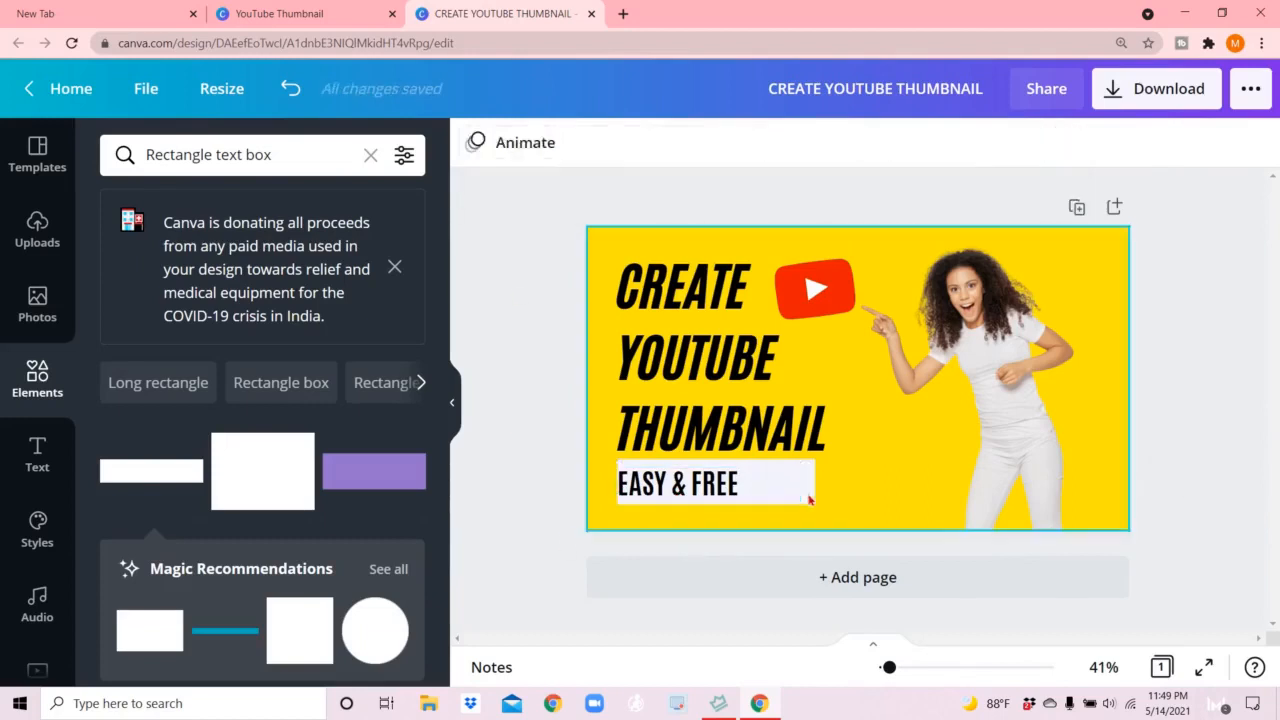
{"action": "left_click_drag", "start_coordinate": [711, 485], "coordinate": [707, 485]}
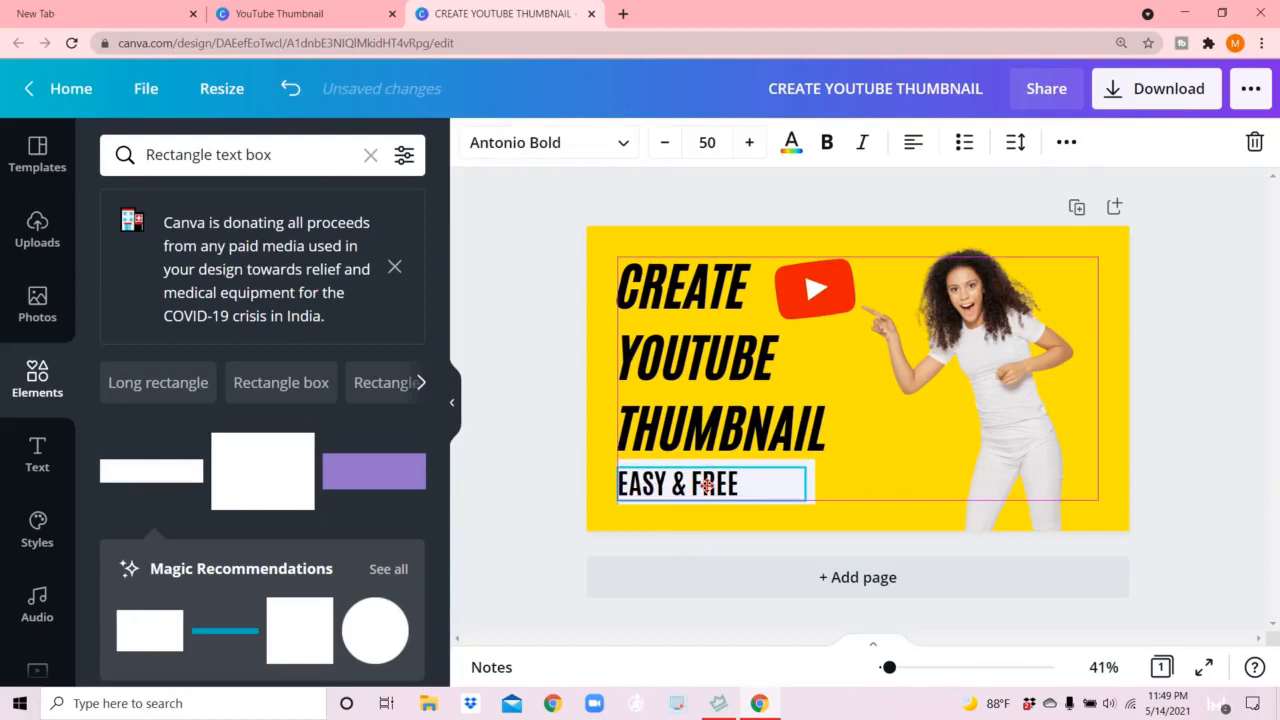
{"action": "left_click", "coordinate": [543, 557]}
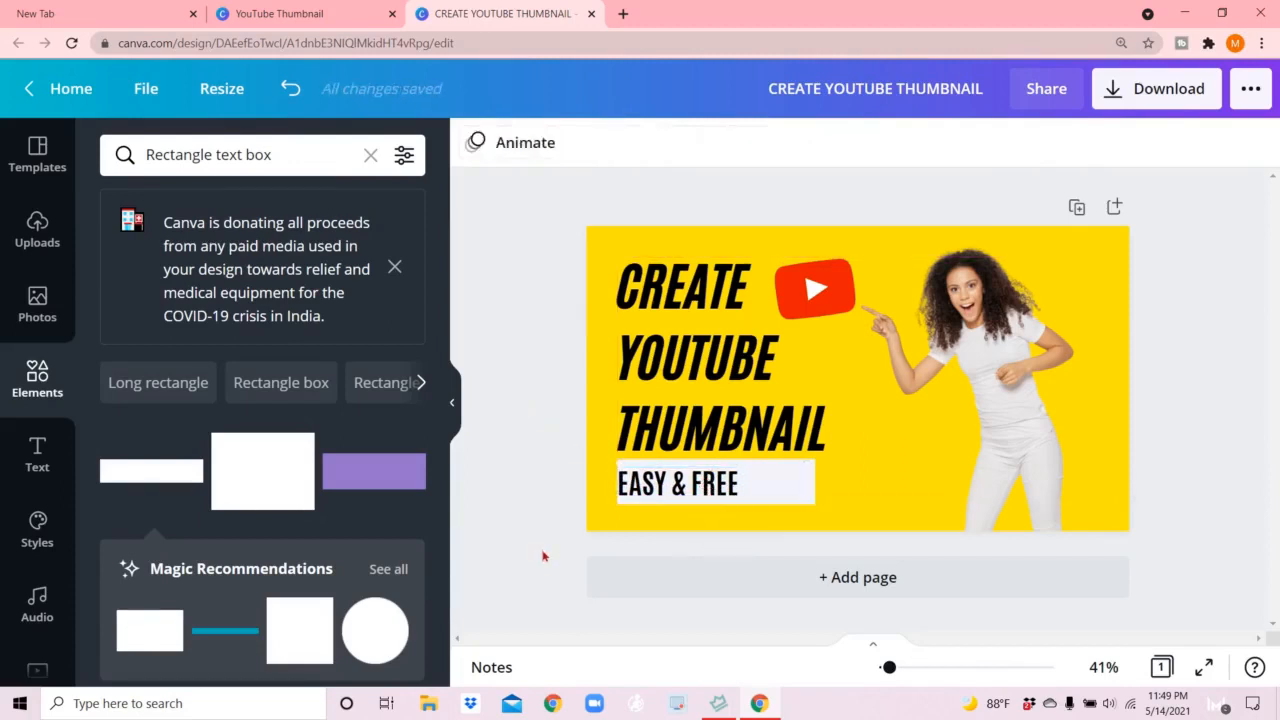